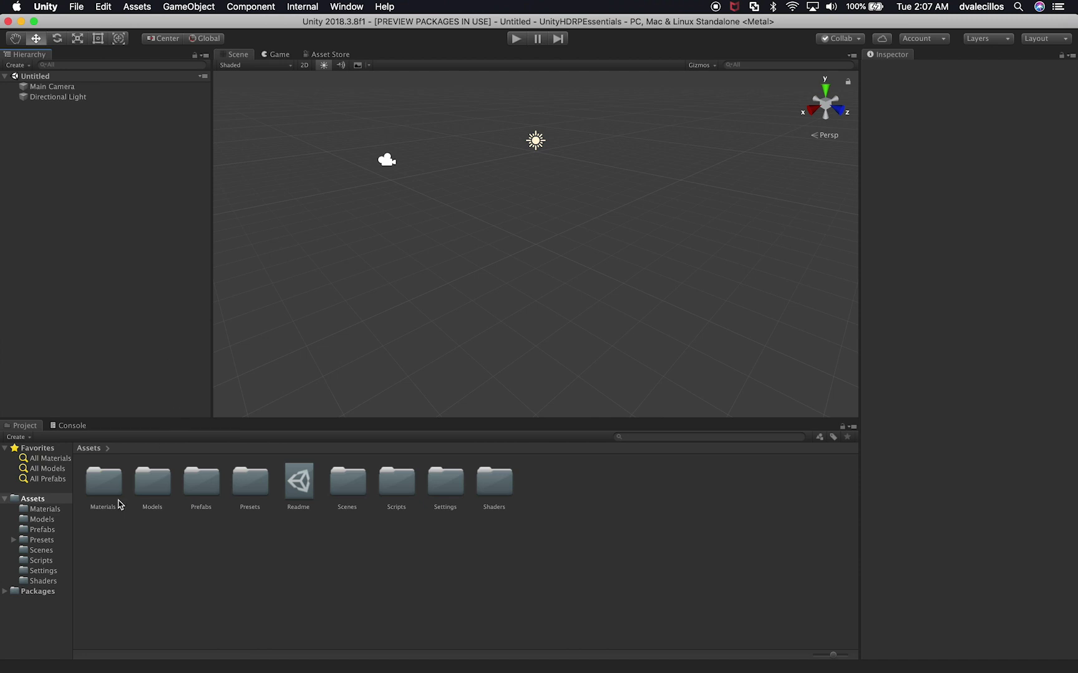
# - Open the Materials scene from the Scenes folder and view its five sample spheres up close
pyautogui.click(38, 559)
pyautogui.click(37, 552)
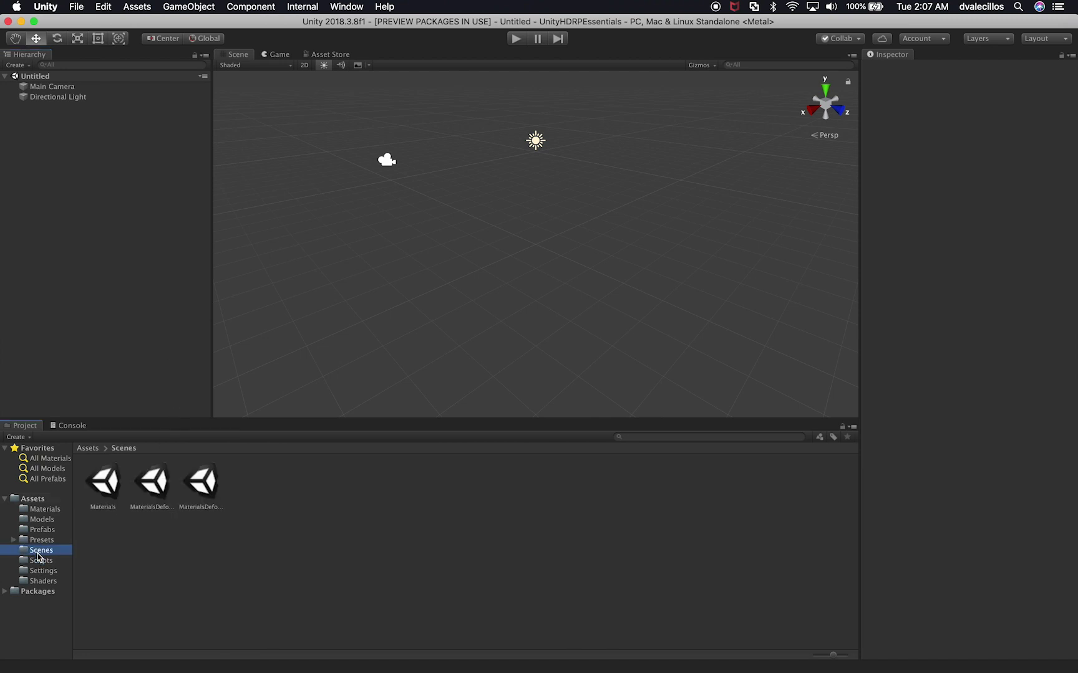
pyautogui.doubleClick(104, 481)
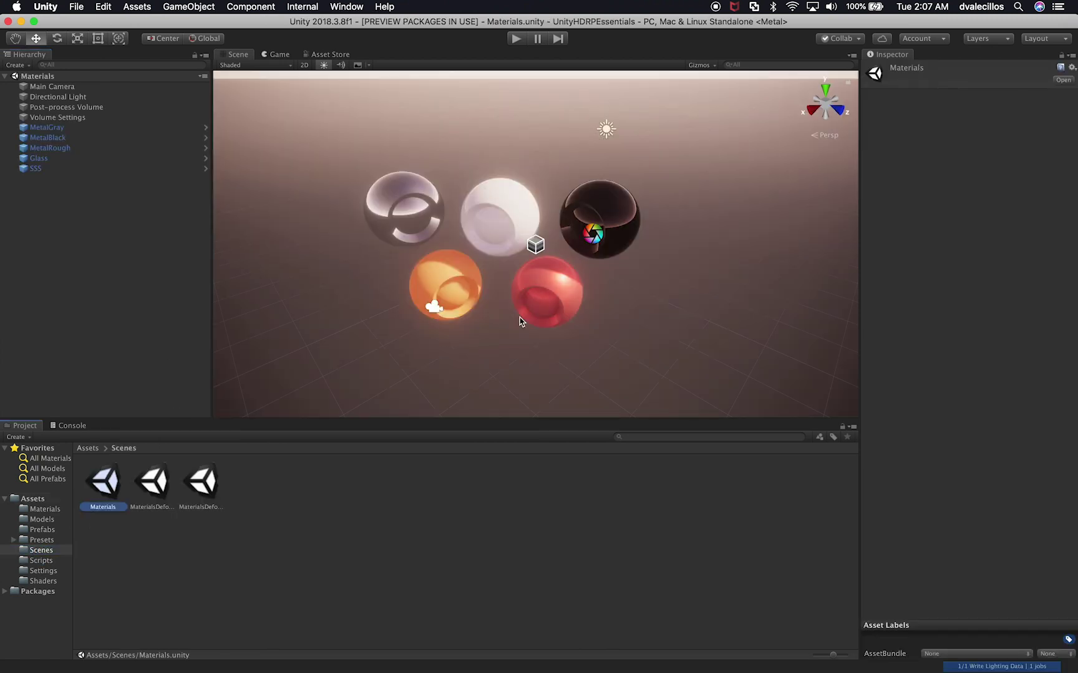
pyautogui.keyDown('alt'); pyautogui.moveTo(382, 172); pyautogui.dragTo(449, 200); pyautogui.keyUp('alt')
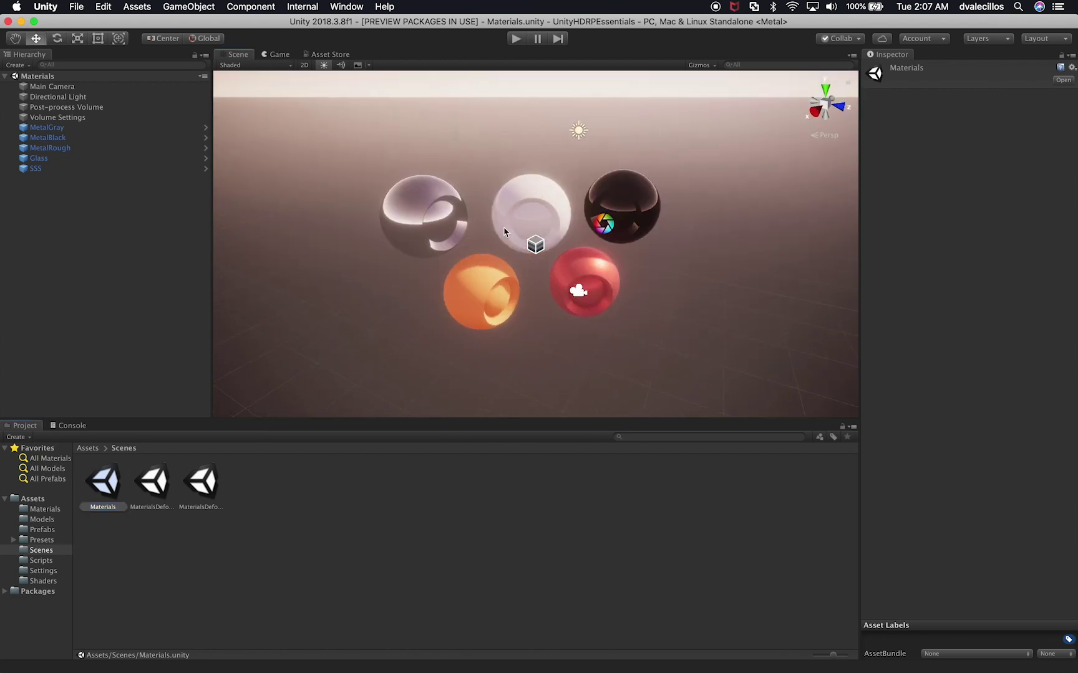
pyautogui.keyDown('alt'); pyautogui.moveTo(510, 245); pyautogui.dragTo(495, 248); pyautogui.keyUp('alt')
pyautogui.scroll(4, 495, 248)
pyautogui.scroll(2, 495, 247)
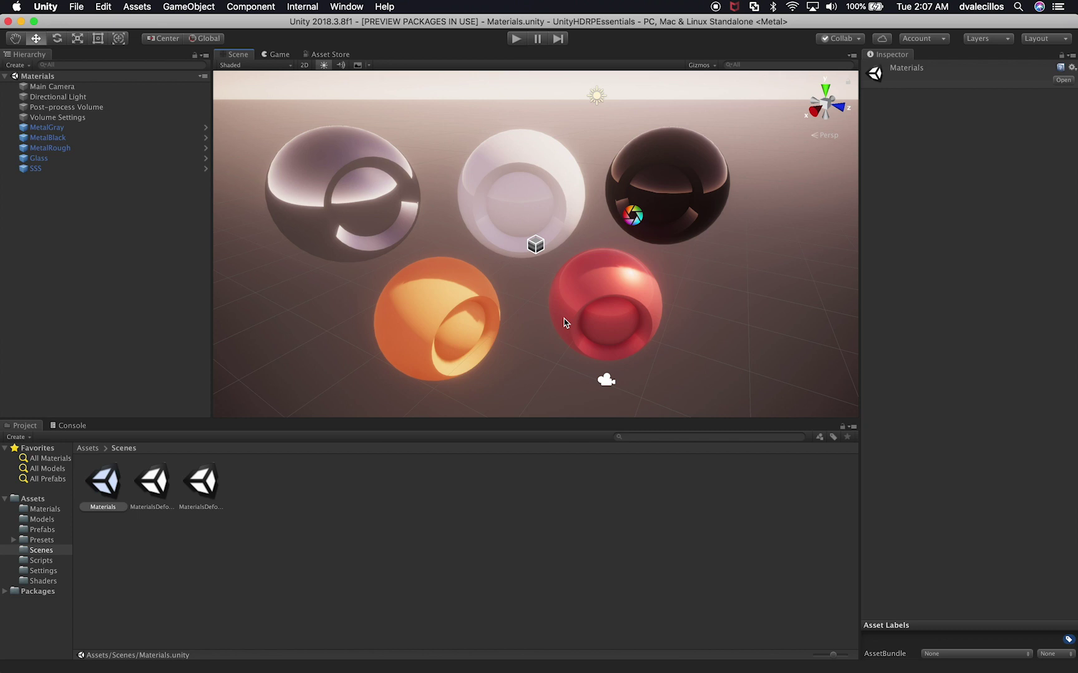
# - Duplicate the Materials scene asset and rename the copy as CarDemo
pyautogui.click(273, 523)
pyautogui.click(113, 490)
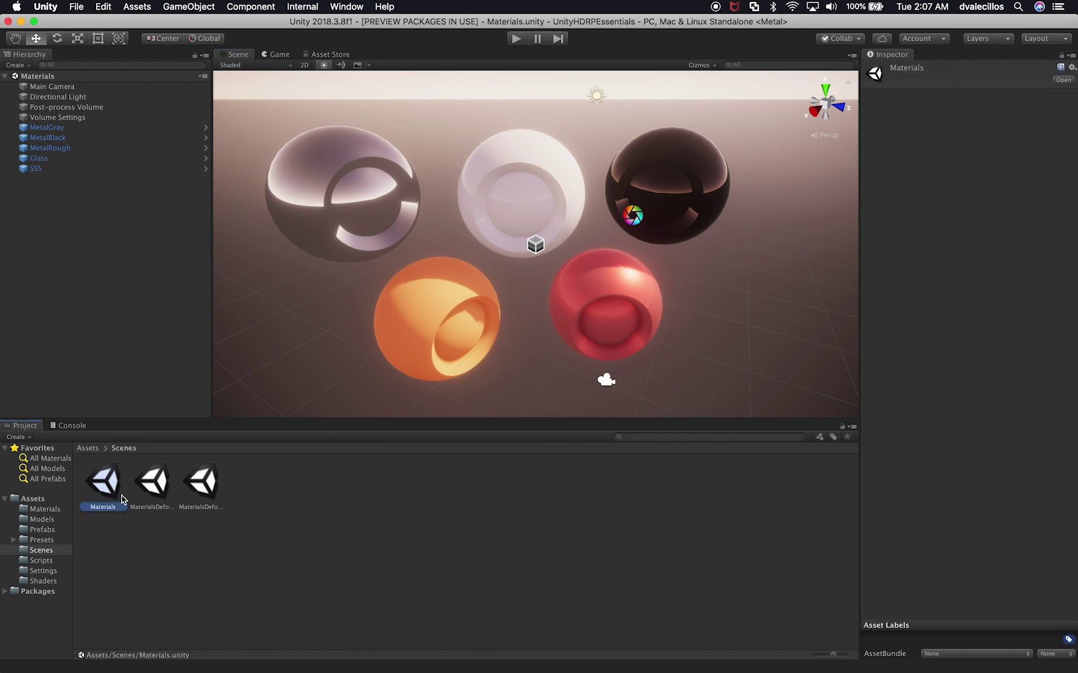
pyautogui.press('super+d')
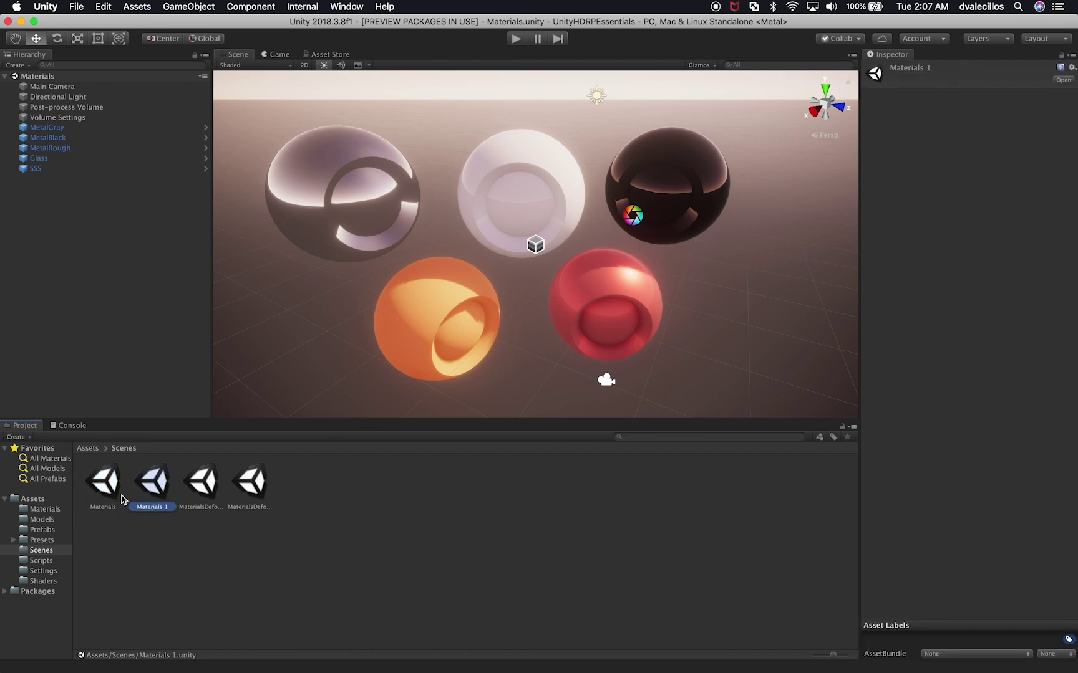
pyautogui.click(152, 509)
pyautogui.press('BackSpace')
pyautogui.write('CarDemo')
pyautogui.press('Return')
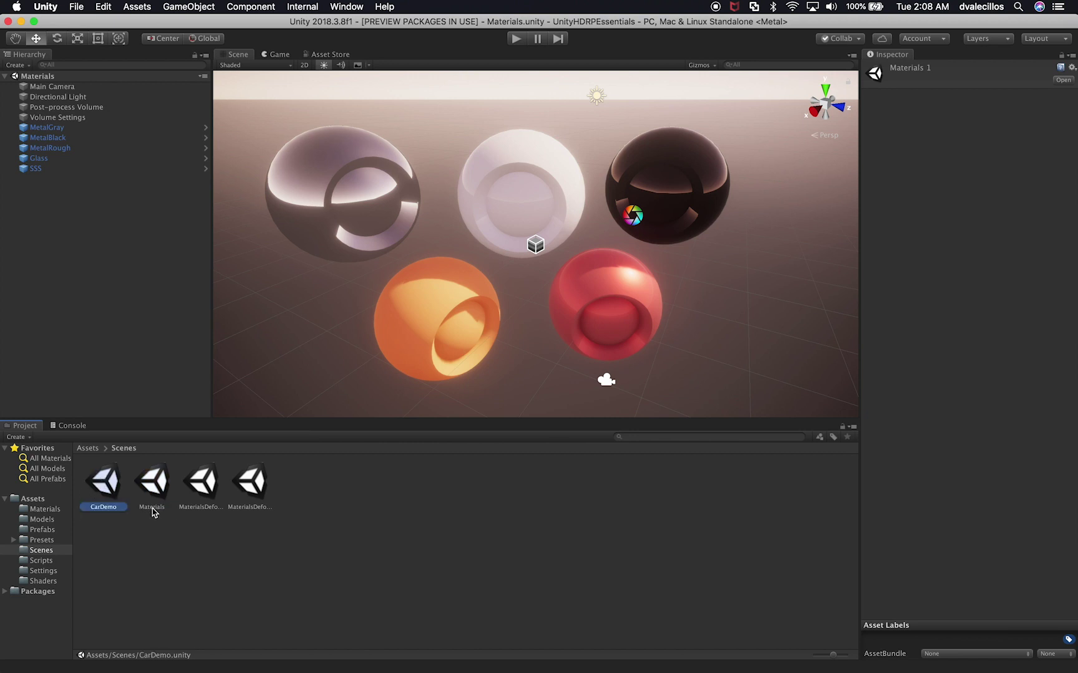
# - Open the CarDemo scene and delete the five sample objects: MetalGray, MetalBlack, MetalRough, Glass and SSS
pyautogui.doubleClick(108, 496)
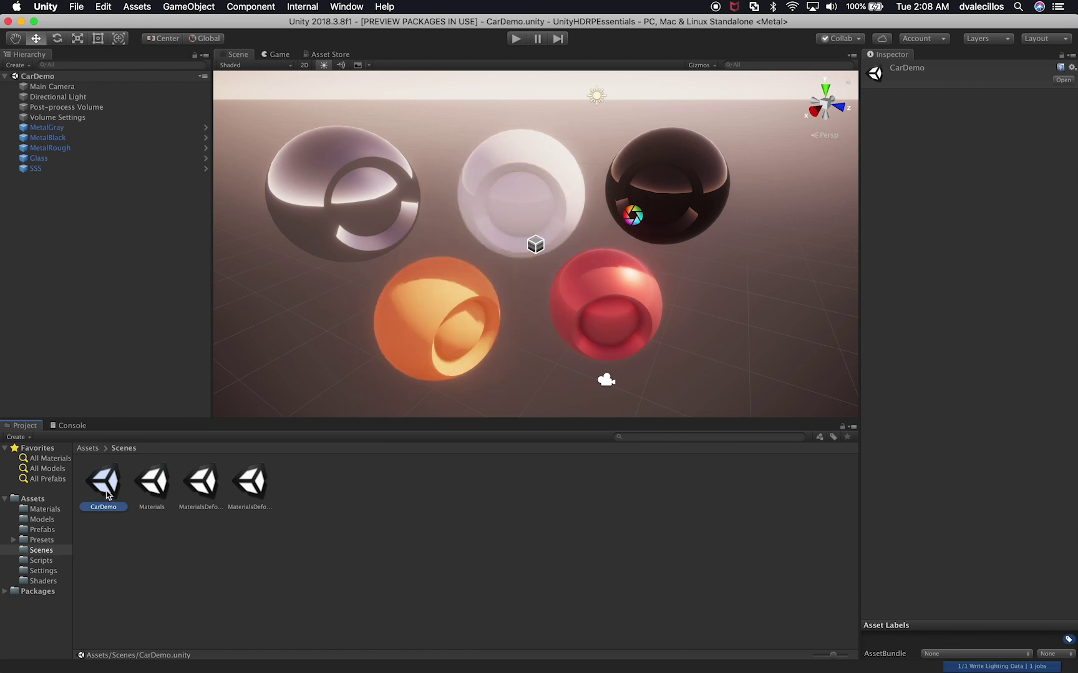
pyautogui.click(68, 129)
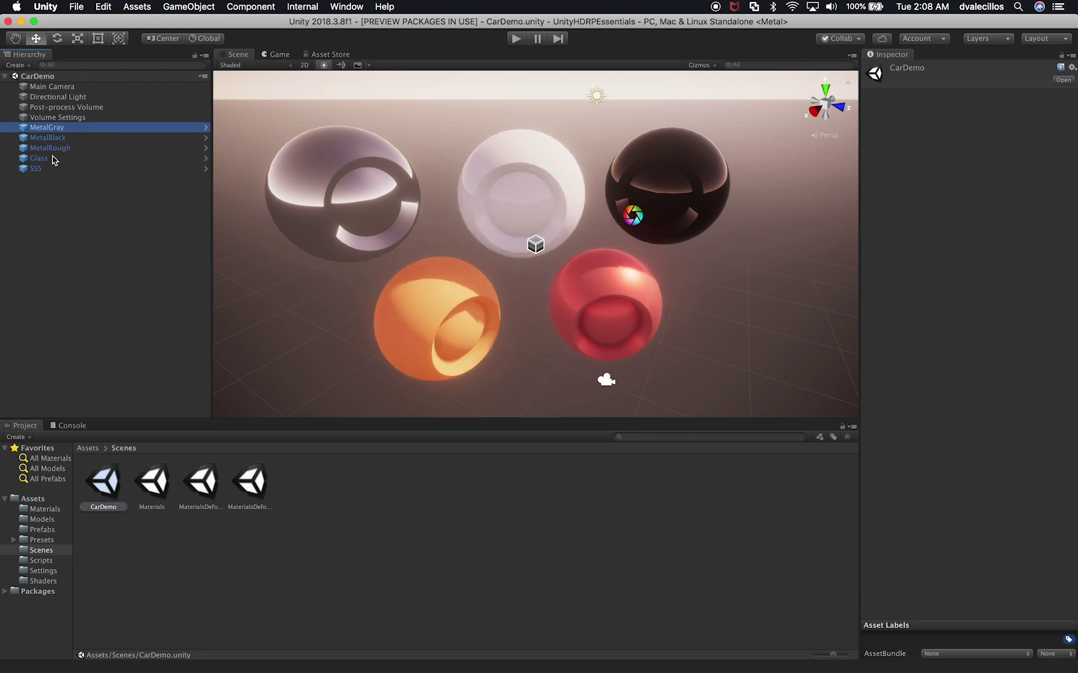
pyautogui.keyDown('shift'); pyautogui.click(49, 168); pyautogui.keyUp('shift')
pyautogui.press('super+BackSpace')
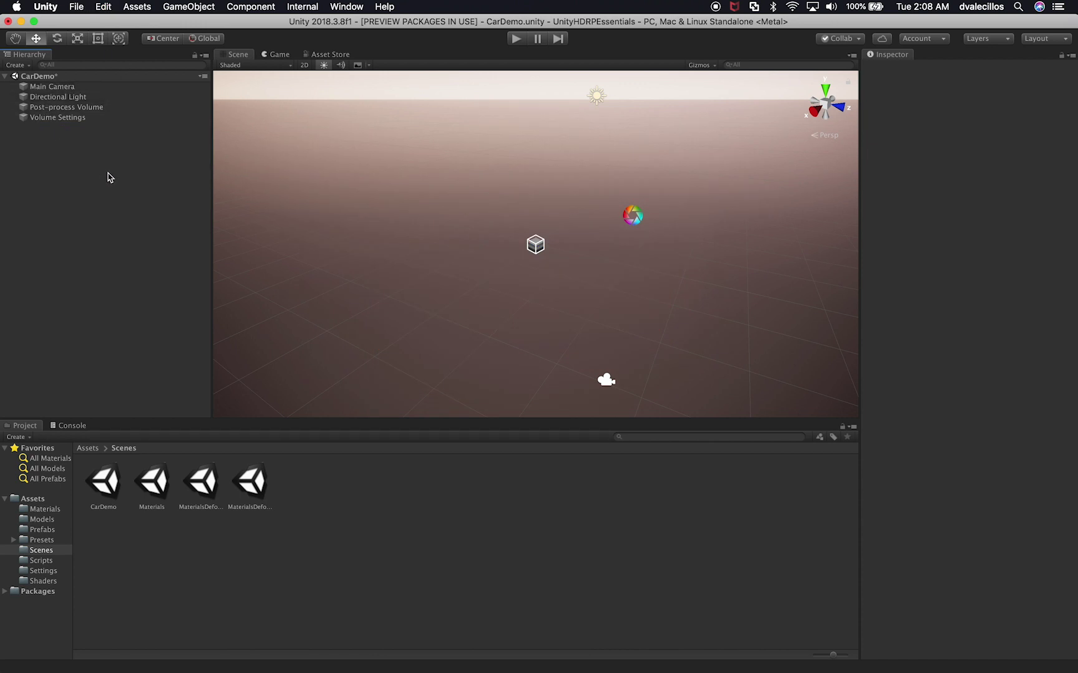
pyautogui.click(277, 54)
pyautogui.click(236, 54)
# - Add a 3D cube and scale it to about 7.6 in X and 28.9 in Z, checking it in the game view
pyautogui.click(258, 9)
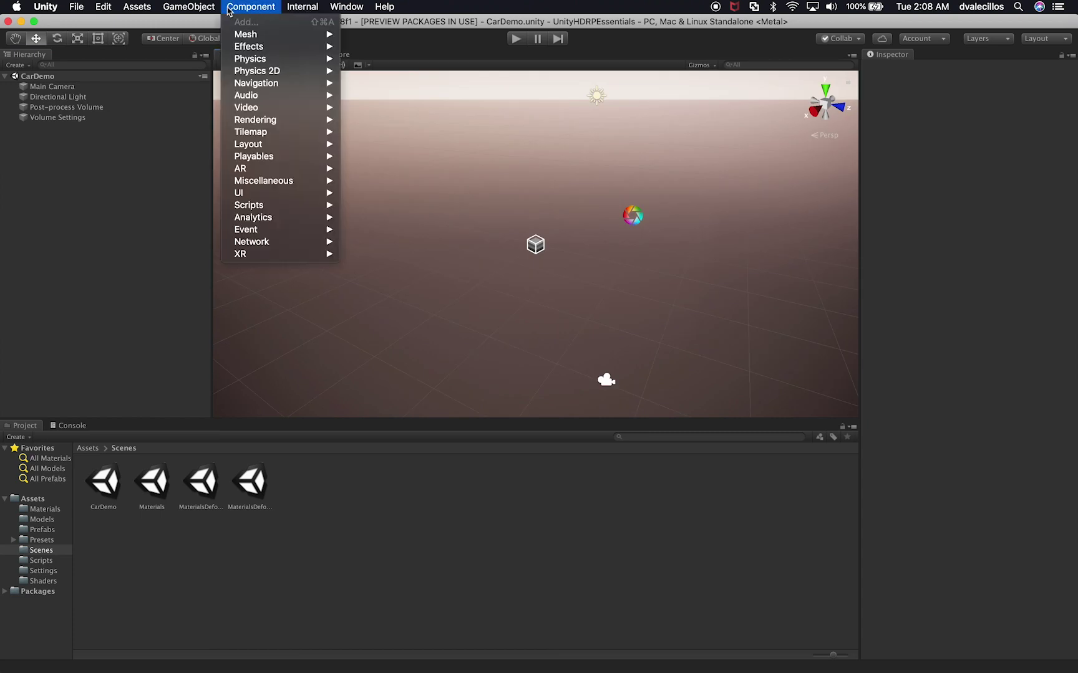
pyautogui.moveTo(214, 9)
pyautogui.moveTo(214, 48)
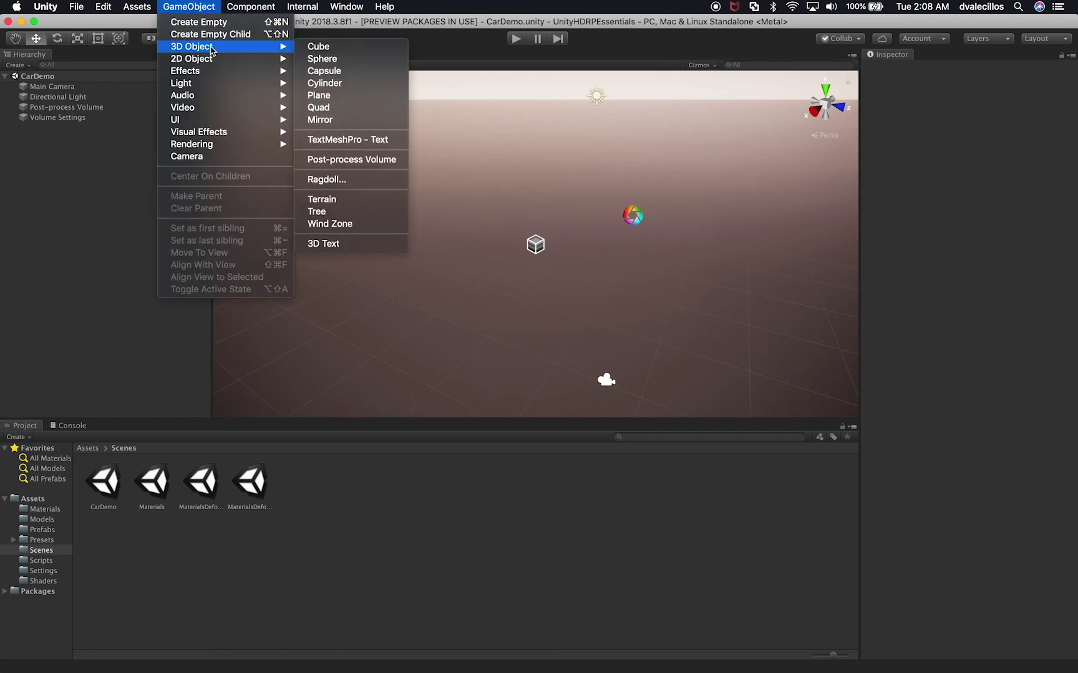
pyautogui.click(314, 46)
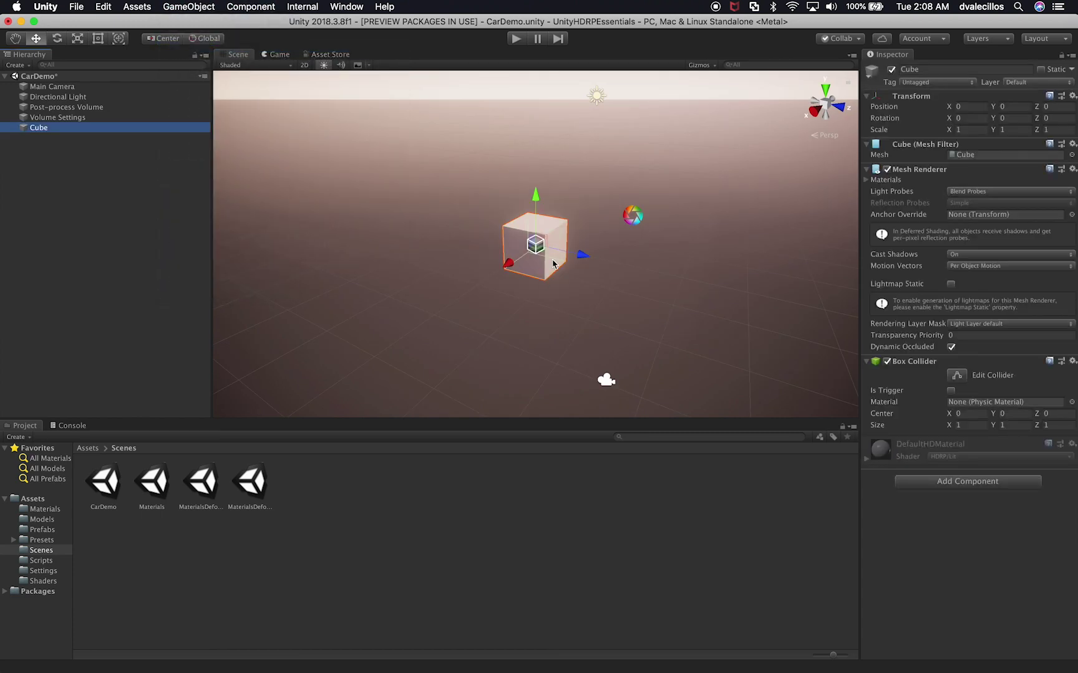
pyautogui.press('r')
pyautogui.moveTo(576, 255); pyautogui.dragTo(665, 292)
pyautogui.moveTo(514, 272); pyautogui.dragTo(330, 355)
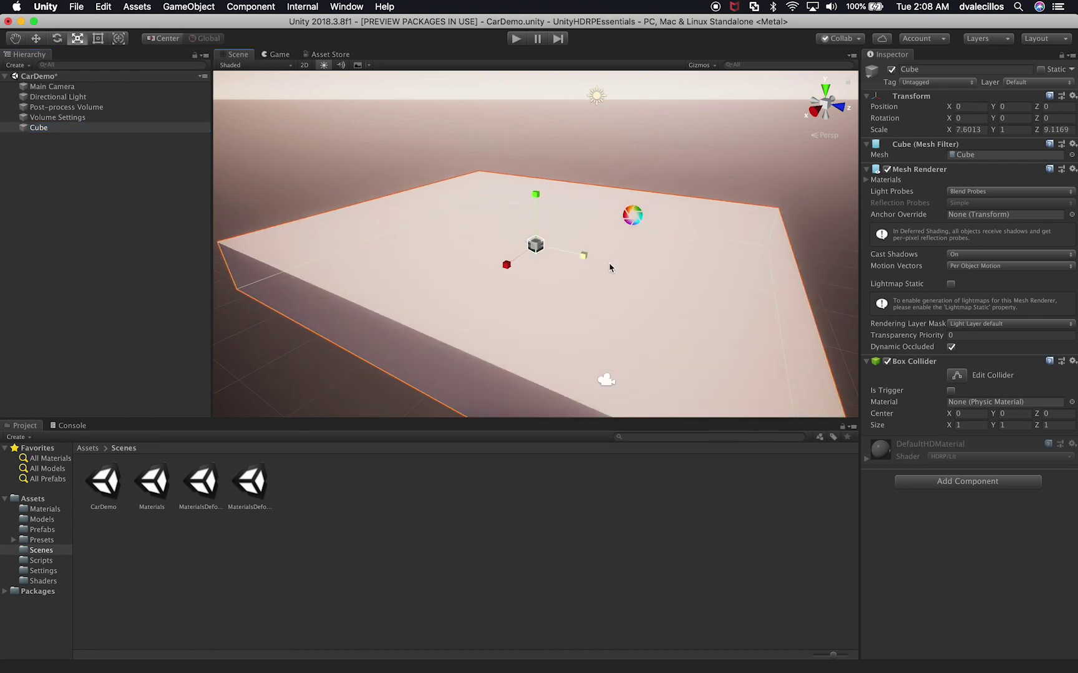
pyautogui.moveTo(609, 264); pyautogui.dragTo(685, 282)
pyautogui.click(282, 56)
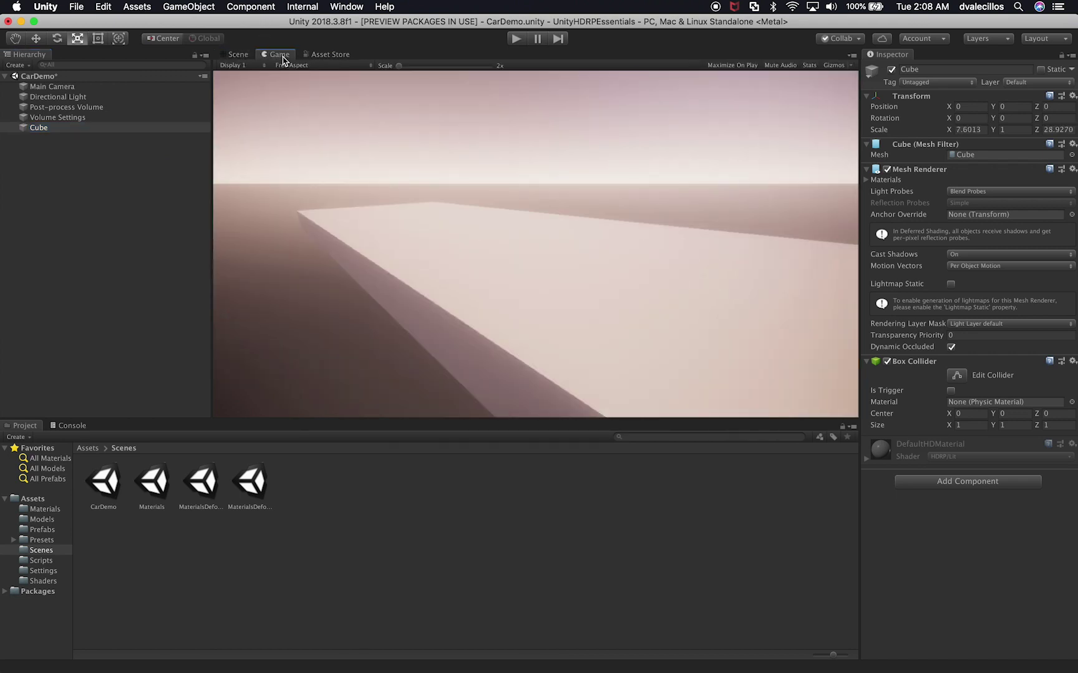
pyautogui.click(236, 55)
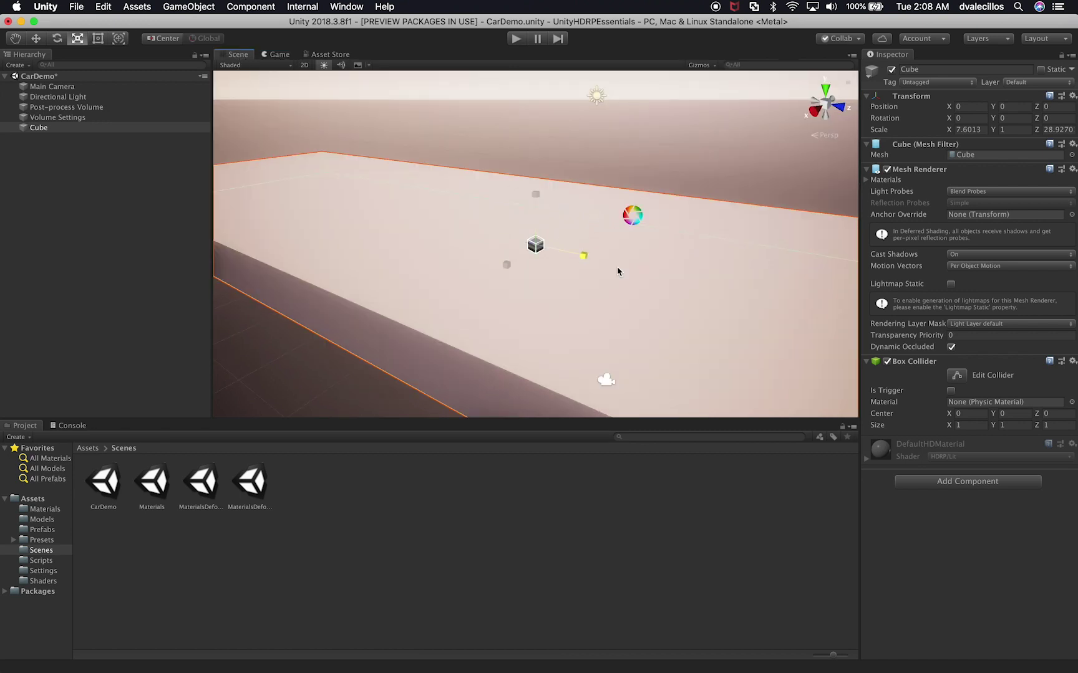
# - Scale the cube into a thin floor of about 28 in X, 0.27 in Y and 85.8 in Z, checking the game view
pyautogui.moveTo(618, 268); pyautogui.dragTo(672, 280)
pyautogui.moveTo(506, 265); pyautogui.dragTo(431, 316)
pyautogui.moveTo(531, 195); pyautogui.dragTo(533, 242)
pyautogui.click(269, 56)
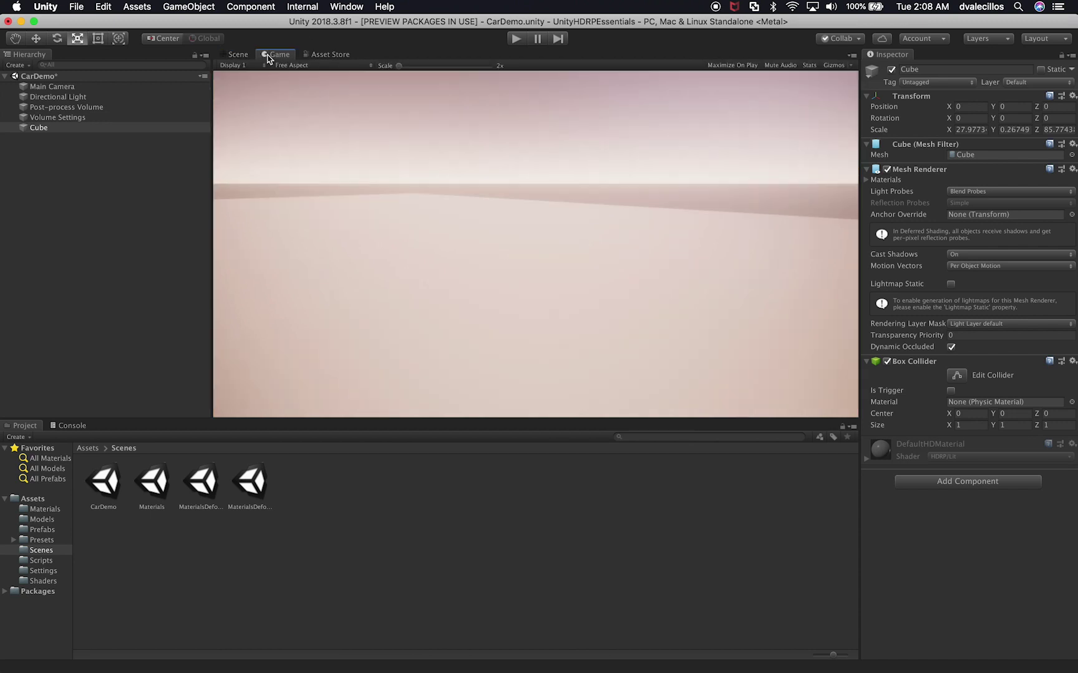
pyautogui.click(236, 55)
# - Orbit to face the floor's long side, align the Main Camera with that view, and check the game view
pyautogui.keyDown('alt'); pyautogui.moveTo(547, 269); pyautogui.dragTo(746, 296); pyautogui.keyUp('alt')
pyautogui.keyDown('alt'); pyautogui.moveTo(387, 254); pyautogui.dragTo(471, 234); pyautogui.keyUp('alt')
pyautogui.moveTo(560, 260)
pyautogui.keyDown('alt'); pyautogui.mouseDown()
pyautogui.moveTo(437, 329)
pyautogui.moveTo(558, 260)
pyautogui.mouseUp(); pyautogui.keyUp('alt')
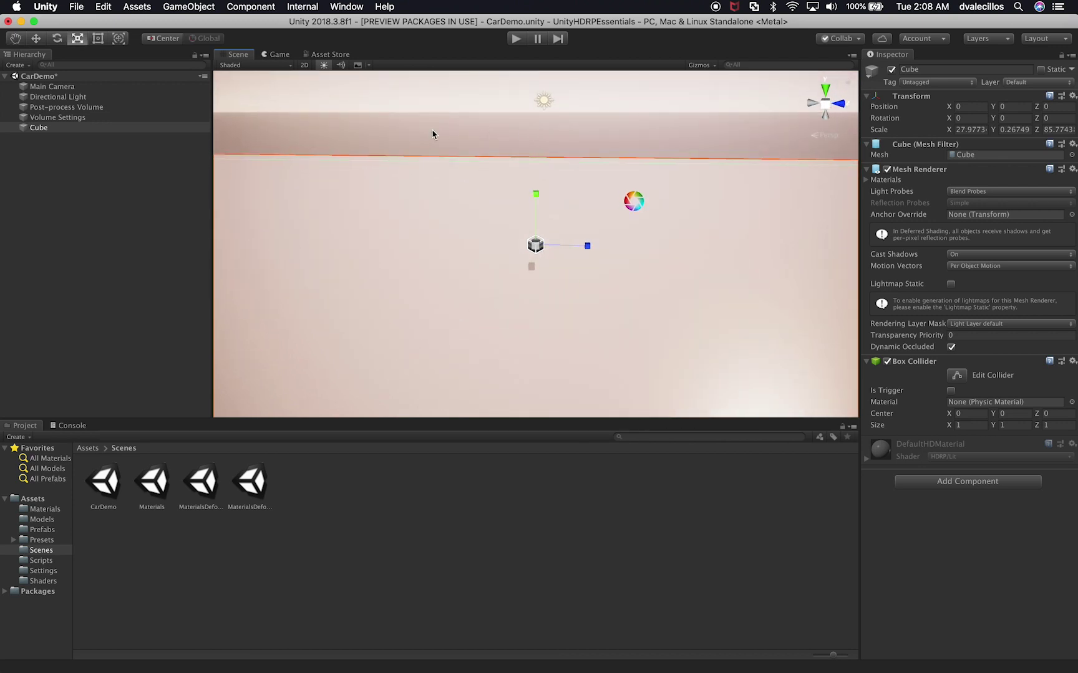
pyautogui.keyDown('alt'); pyautogui.moveTo(624, 207); pyautogui.dragTo(688, 244); pyautogui.keyUp('alt')
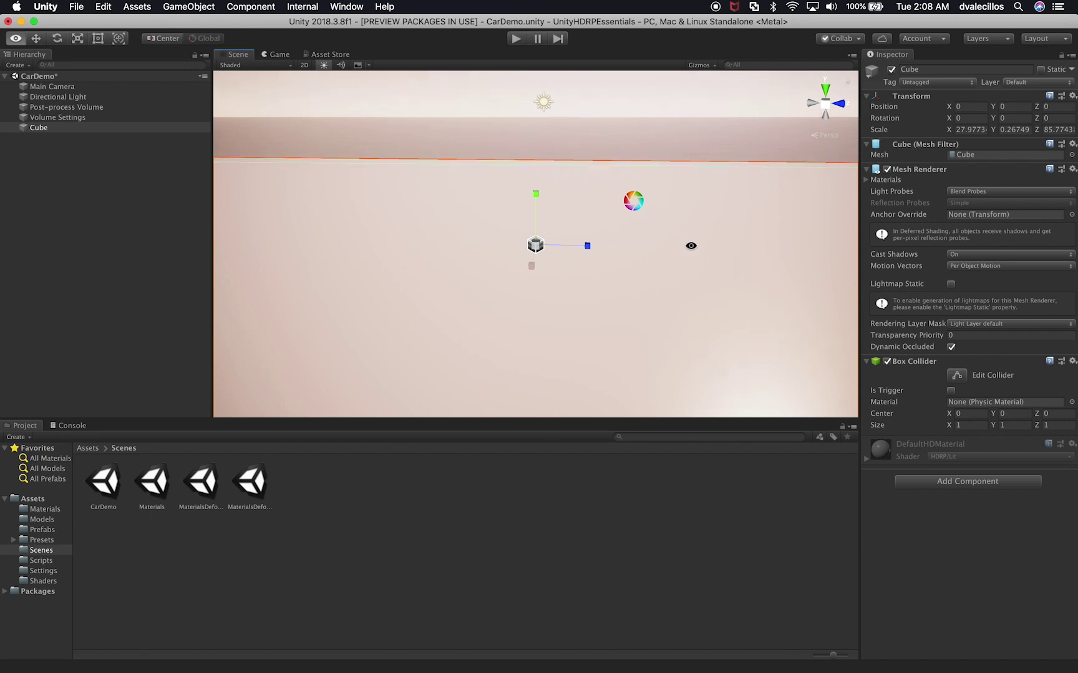
pyautogui.keyDown('alt'); pyautogui.moveTo(471, 340); pyautogui.dragTo(451, 351); pyautogui.keyUp('alt')
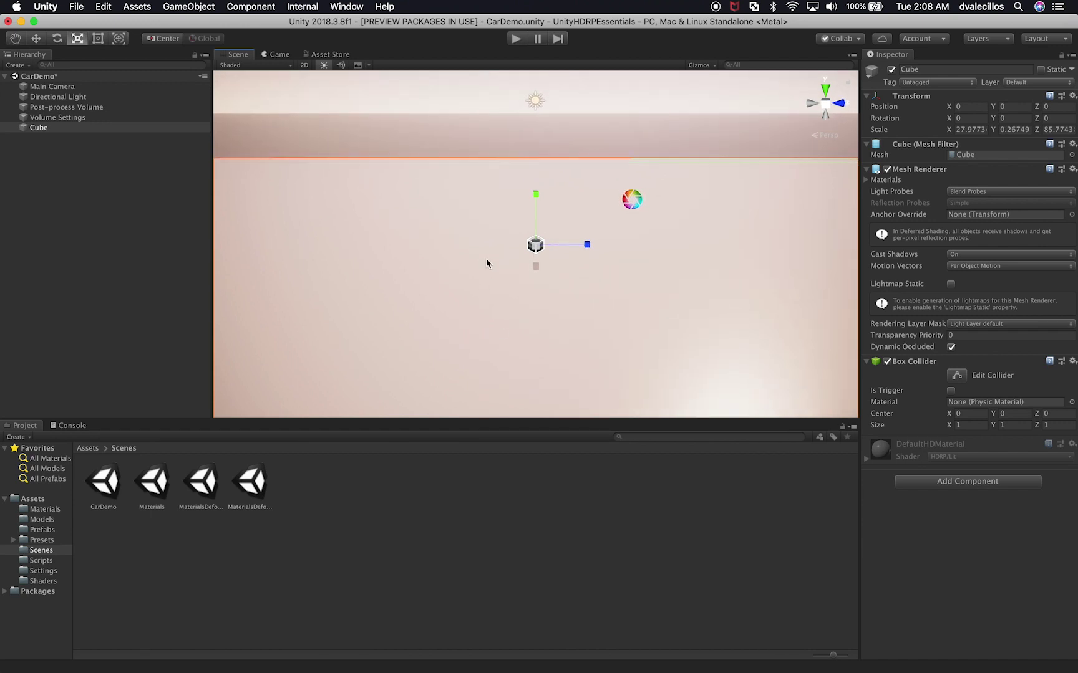
pyautogui.click(97, 88)
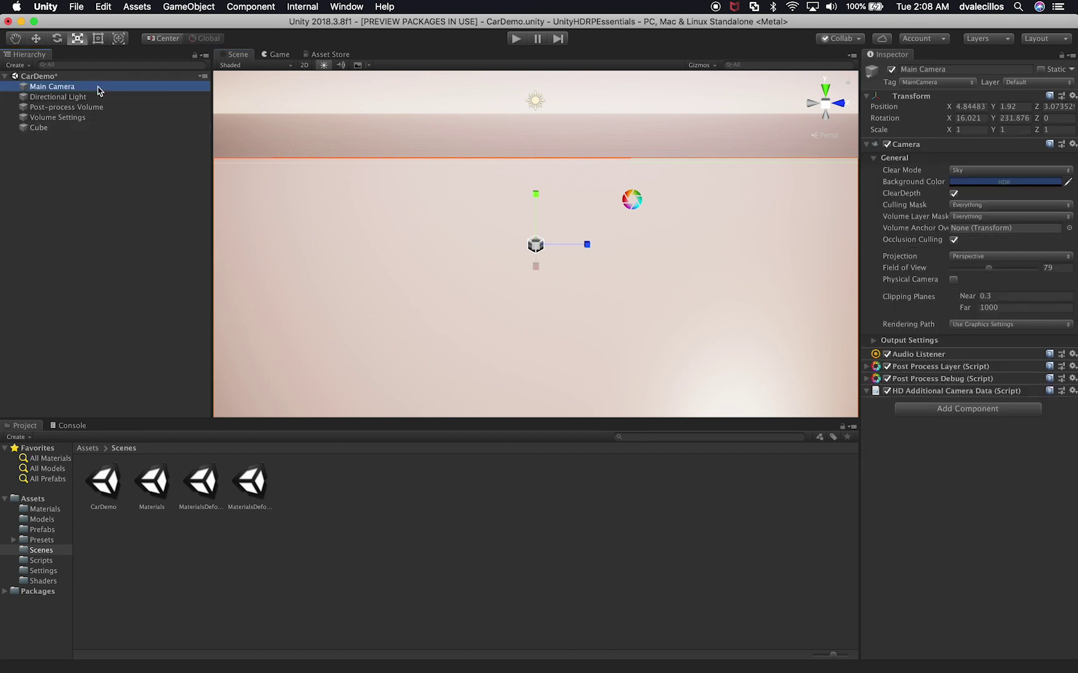
pyautogui.press('super+shift+f')
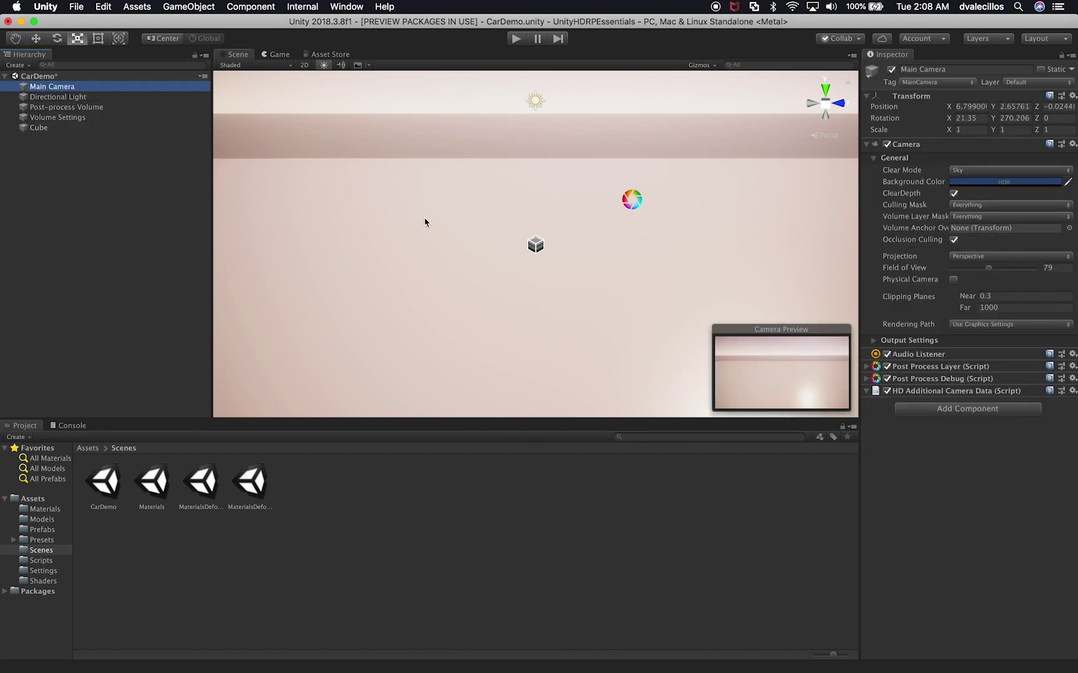
pyautogui.click(278, 55)
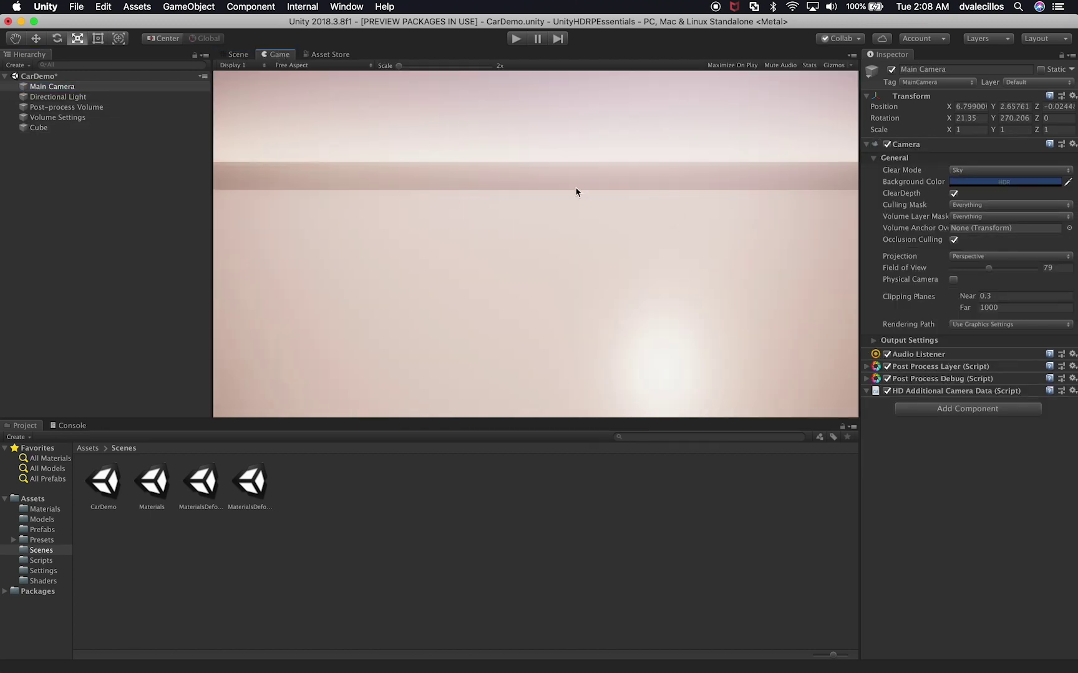
pyautogui.click(237, 55)
# - Realign the Main Camera with a higher, angled view of the floor, at about 7.6, 4.6, -3.4, and save the scene
pyautogui.keyDown('alt'); pyautogui.moveTo(628, 255); pyautogui.dragTo(657, 272); pyautogui.keyUp('alt')
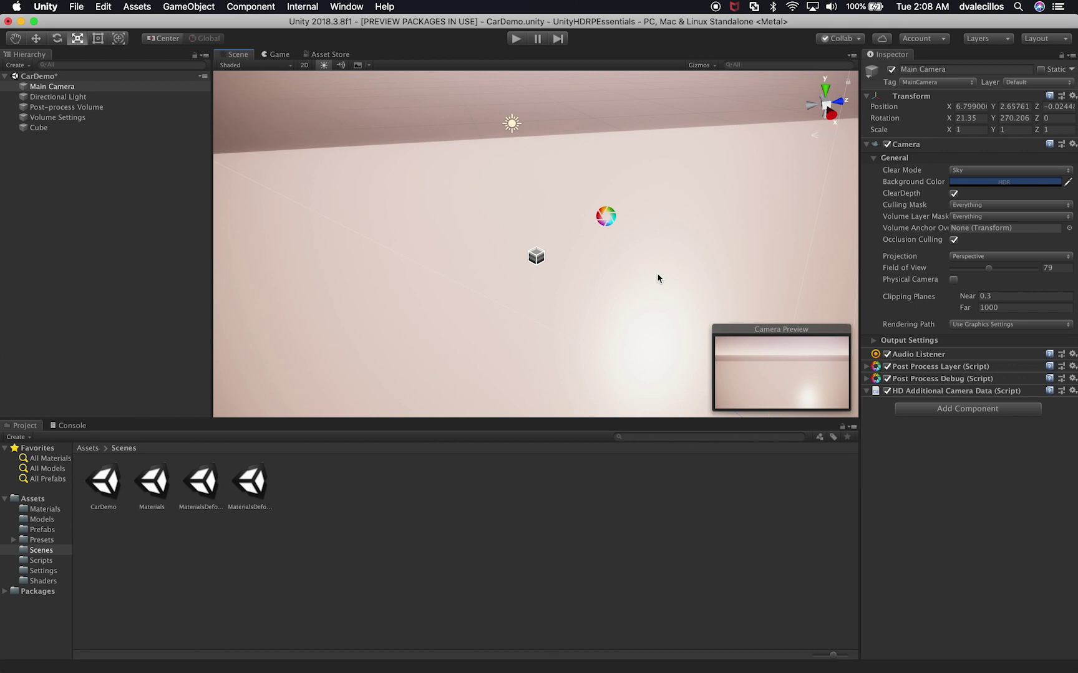
pyautogui.press('super+shift+f')
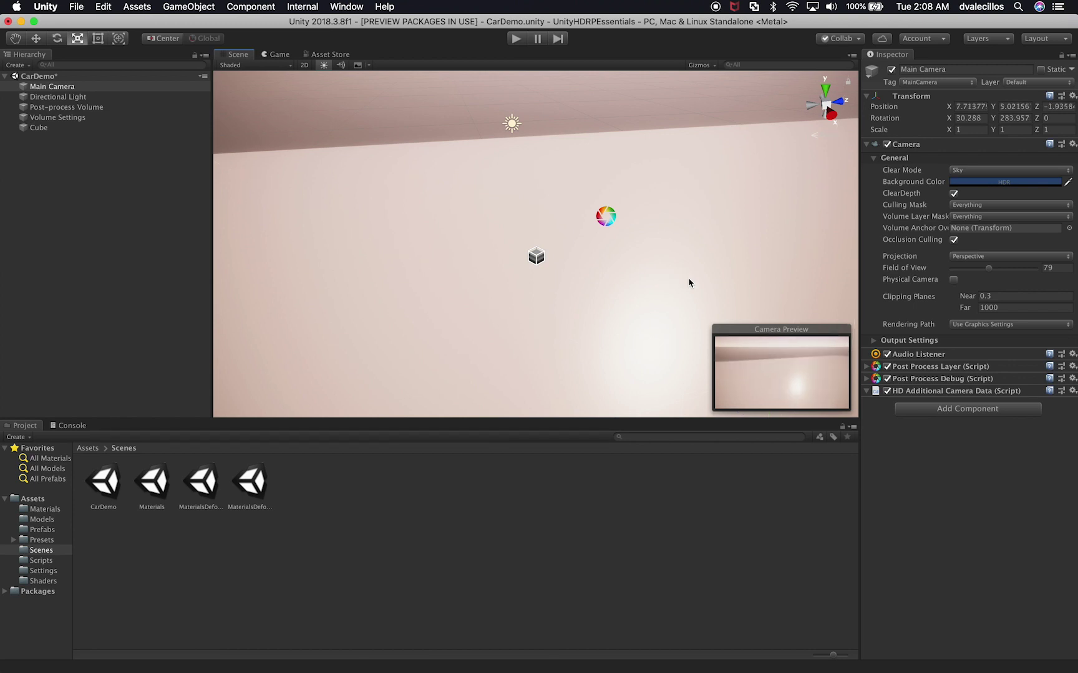
pyautogui.keyDown('alt'); pyautogui.moveTo(616, 298); pyautogui.dragTo(666, 286); pyautogui.keyUp('alt')
pyautogui.press('super+shift+f')
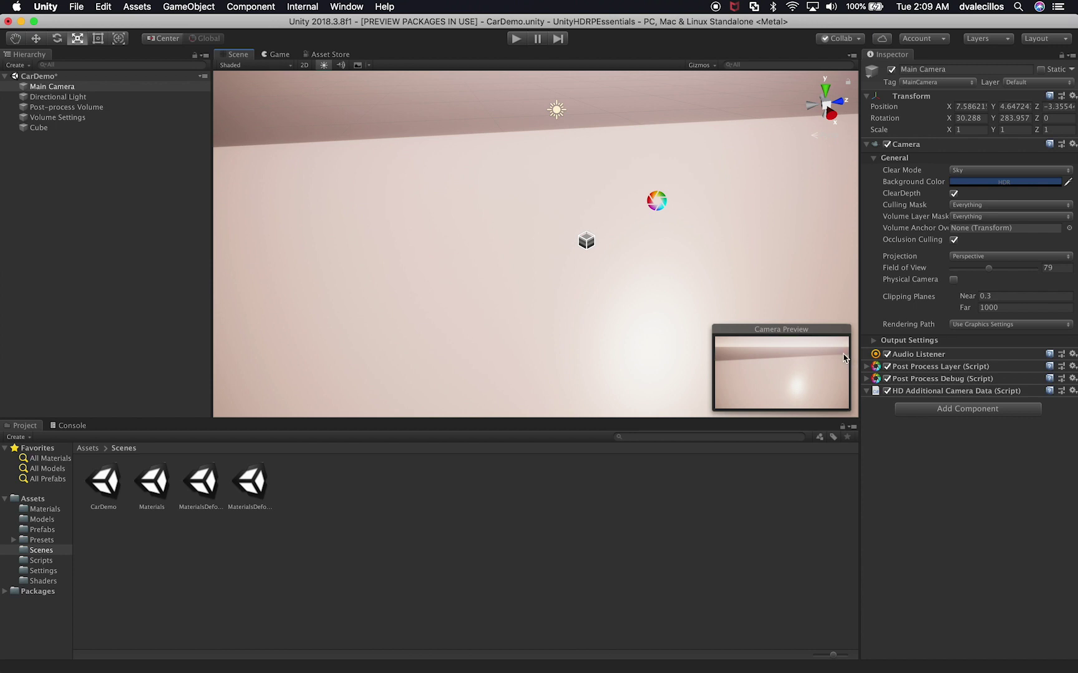
pyautogui.click(537, 332)
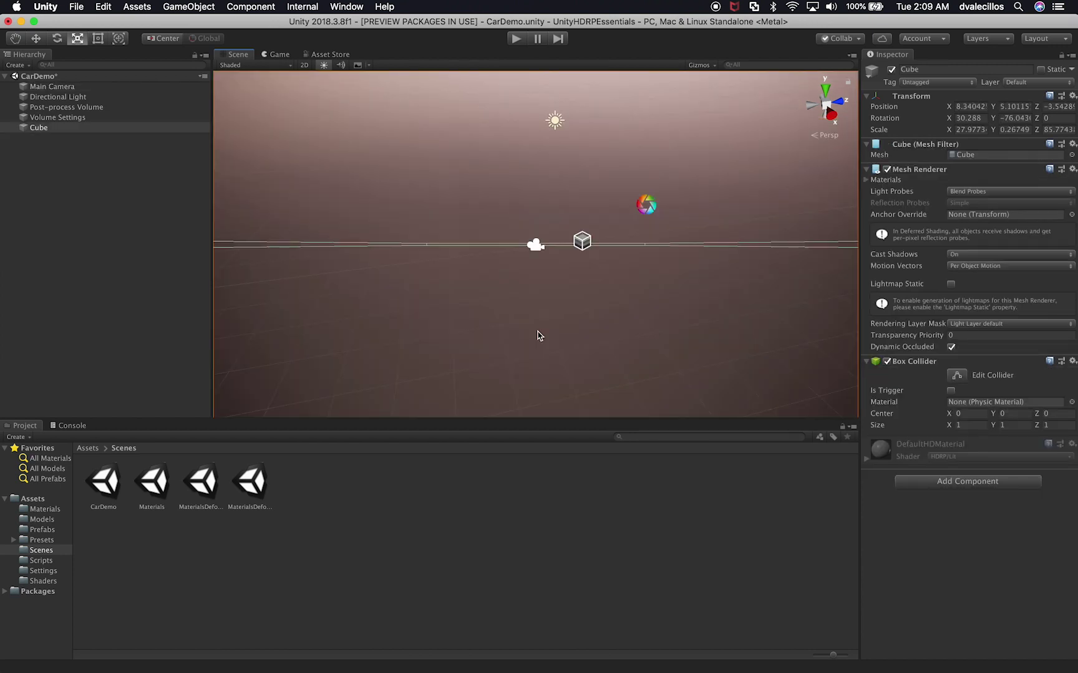
pyautogui.press('super+s')
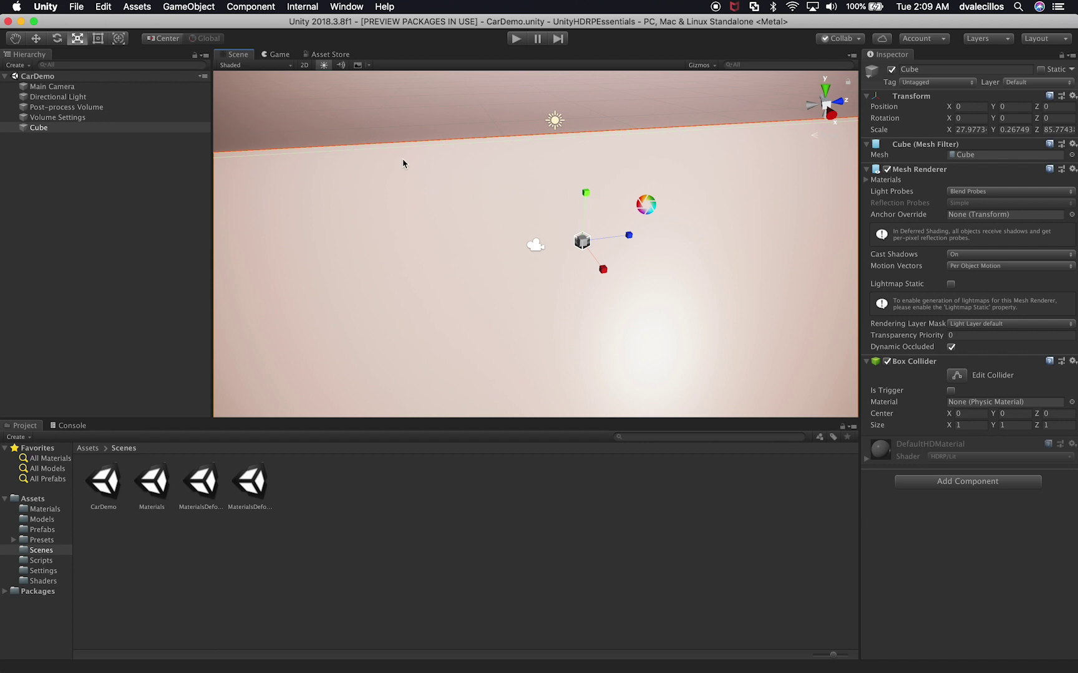
# - Look through the account's order history and saved asset lists in the Asset Store
pyautogui.click(319, 54)
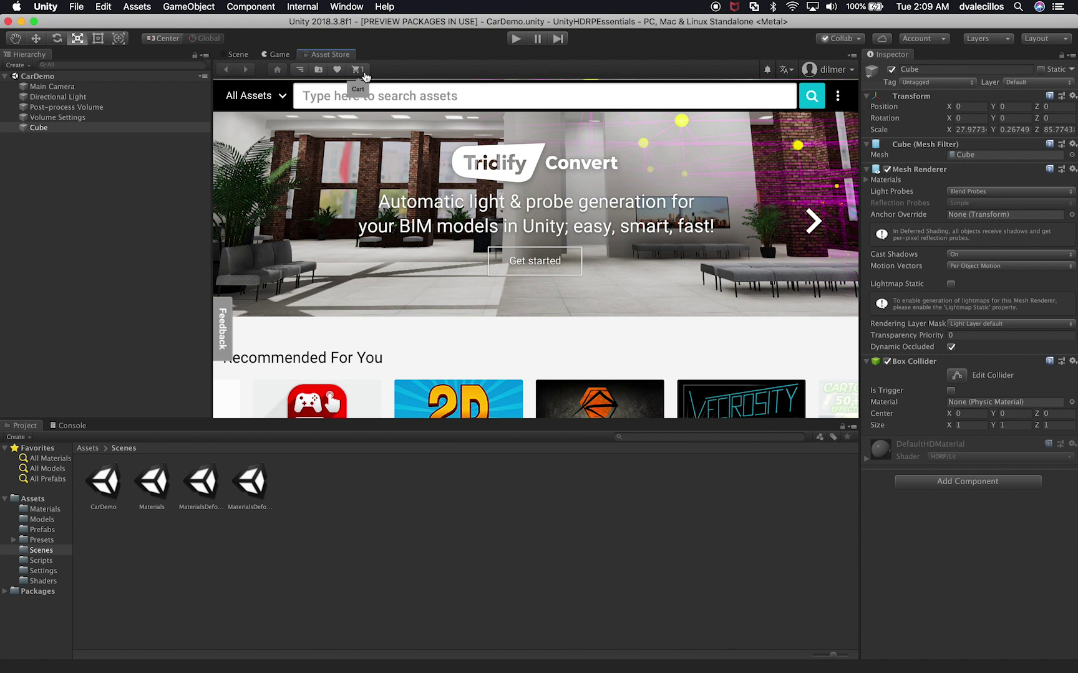
pyautogui.click(822, 70)
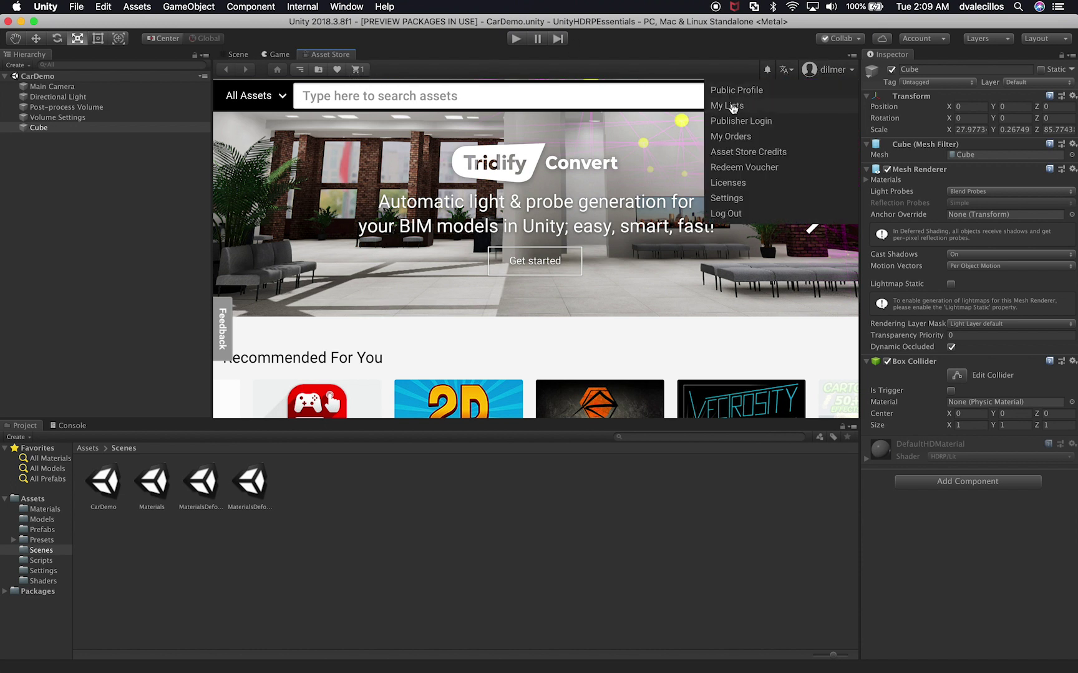
pyautogui.click(728, 137)
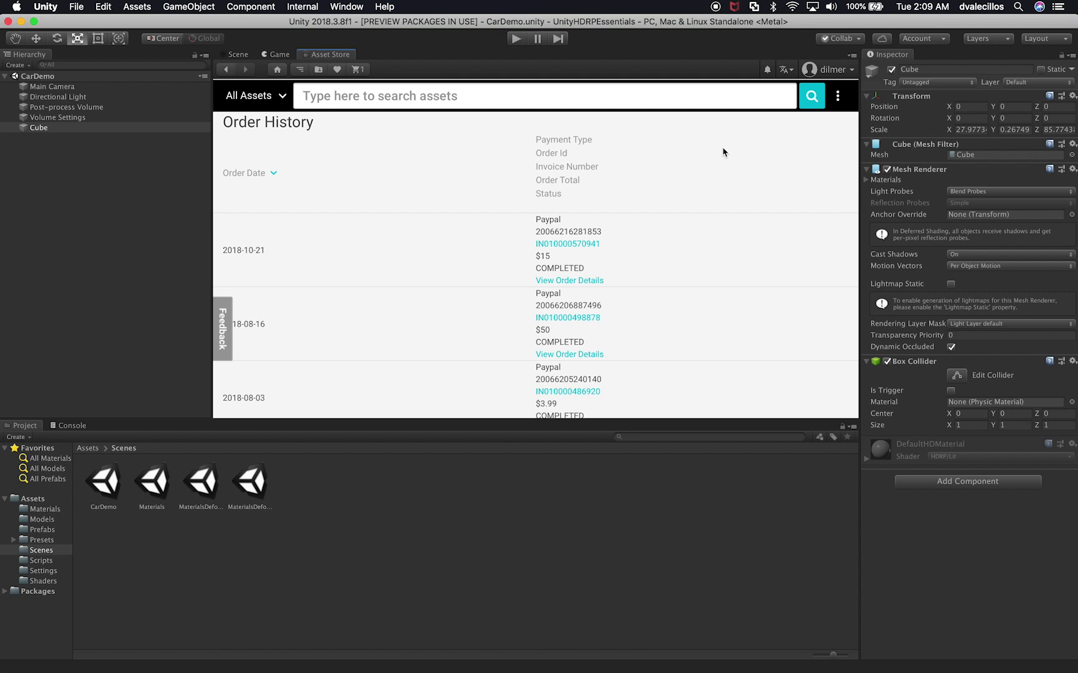
pyautogui.click(836, 80)
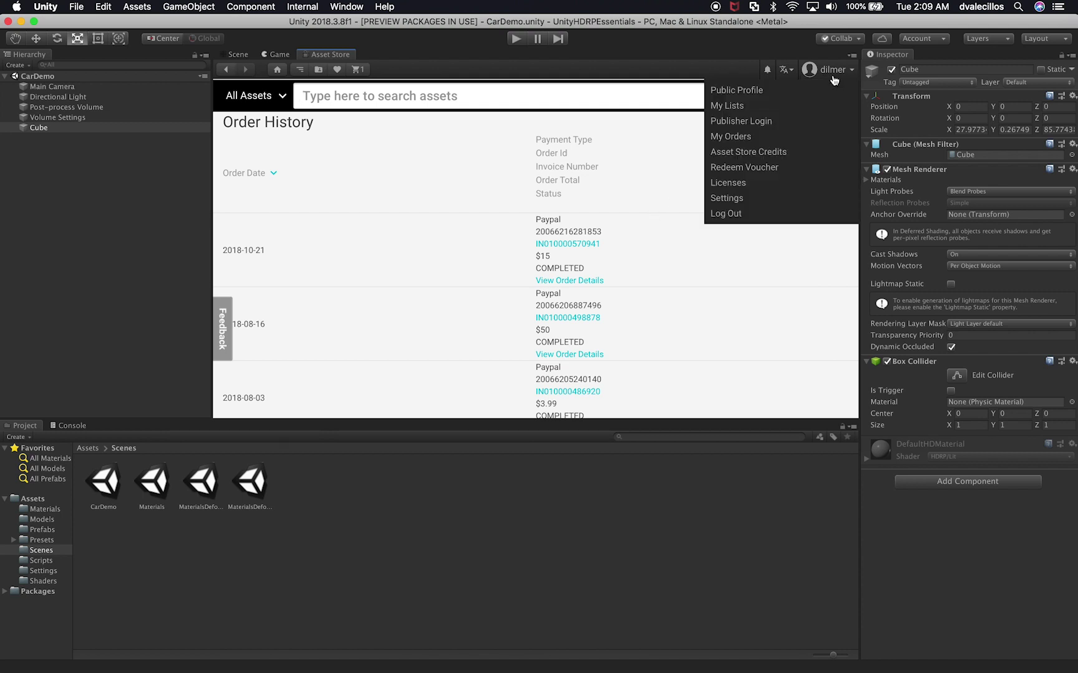
pyautogui.click(727, 106)
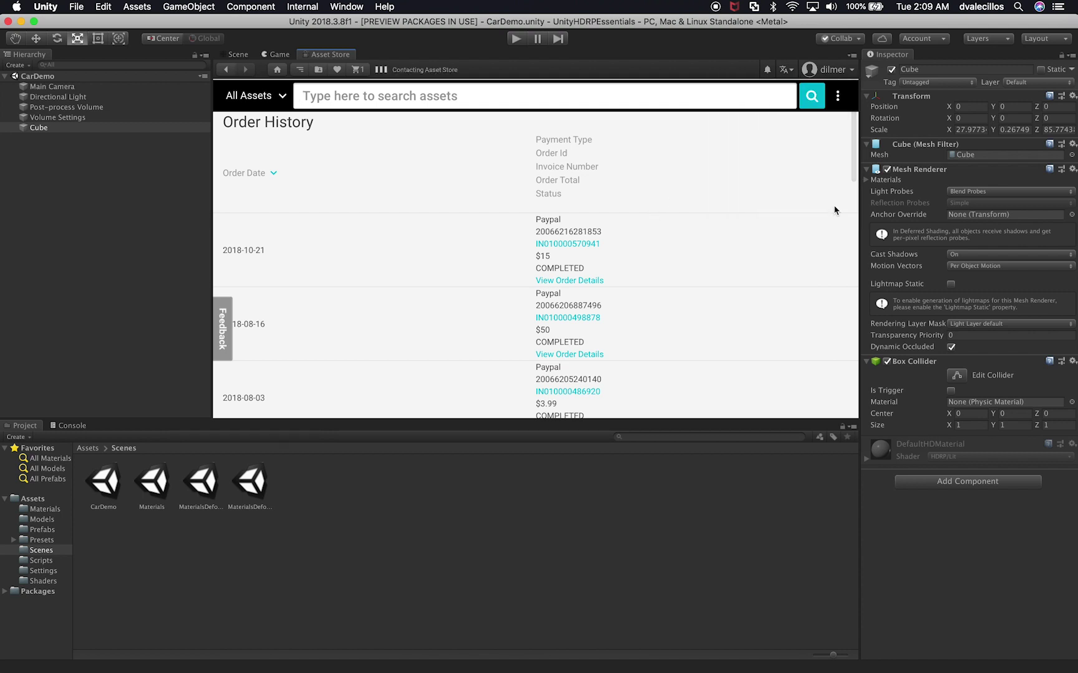
pyautogui.scroll(-5, 727, 312)
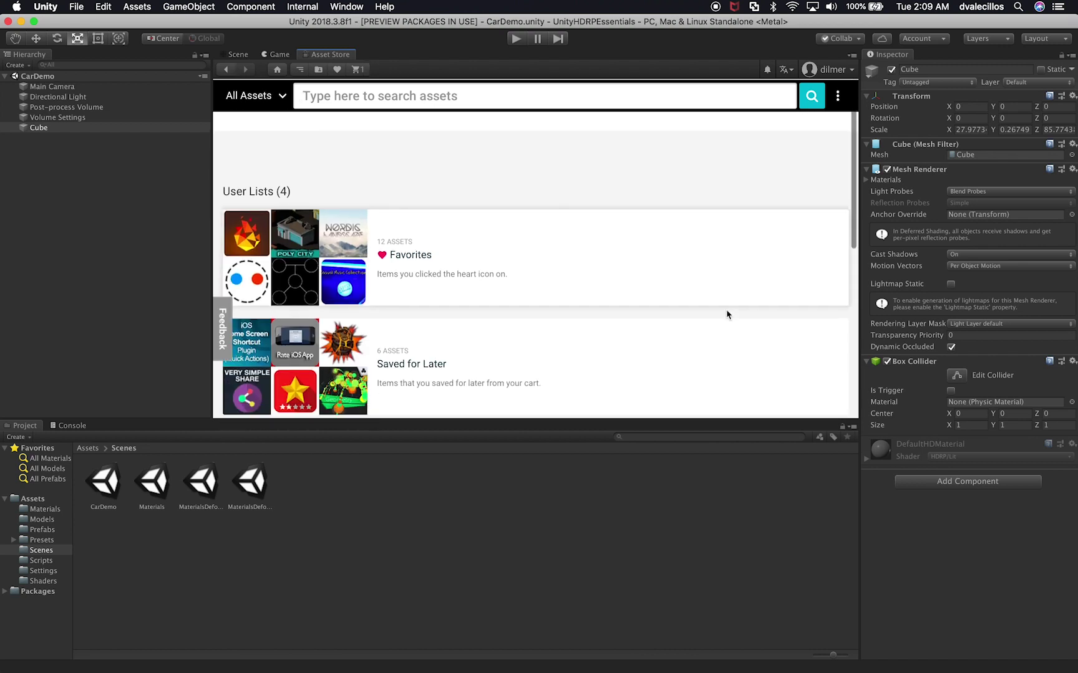
pyautogui.scroll(5, 727, 315)
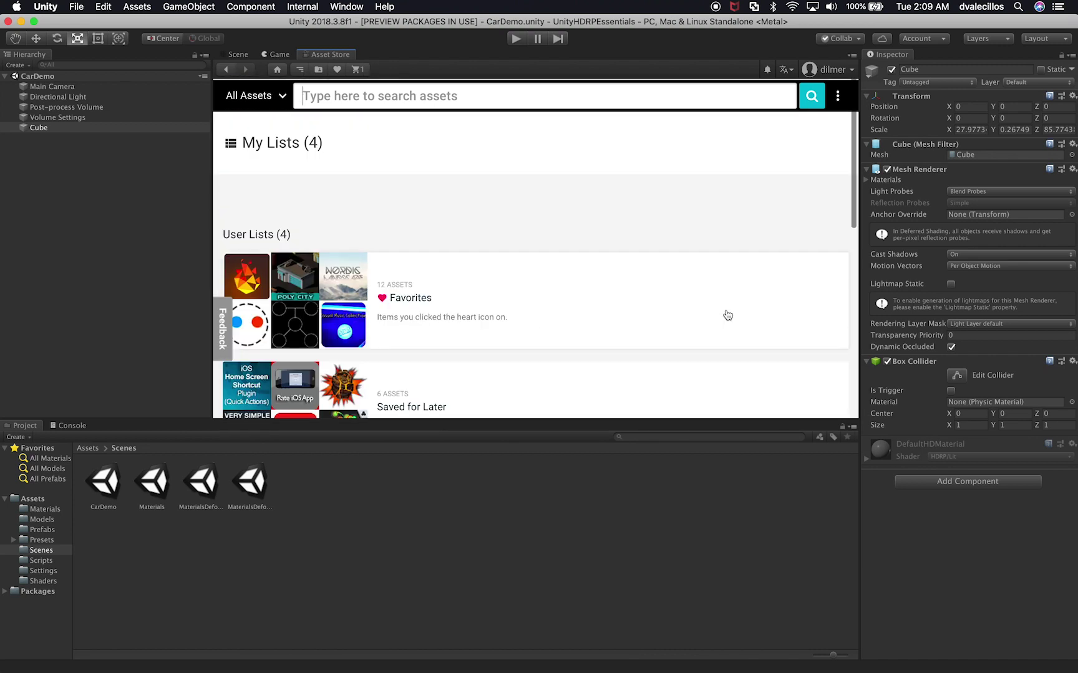
# - Import the complete Retro Cartoon Cars - Cicada package from the purchased assets into the project
pyautogui.click(319, 70)
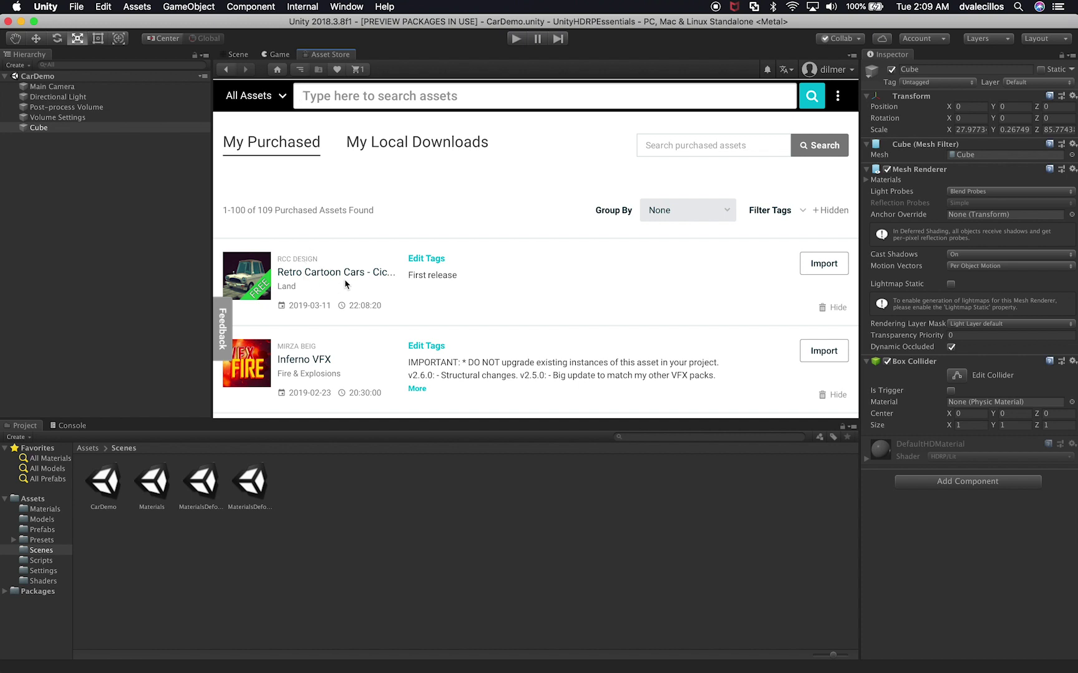
pyautogui.click(805, 267)
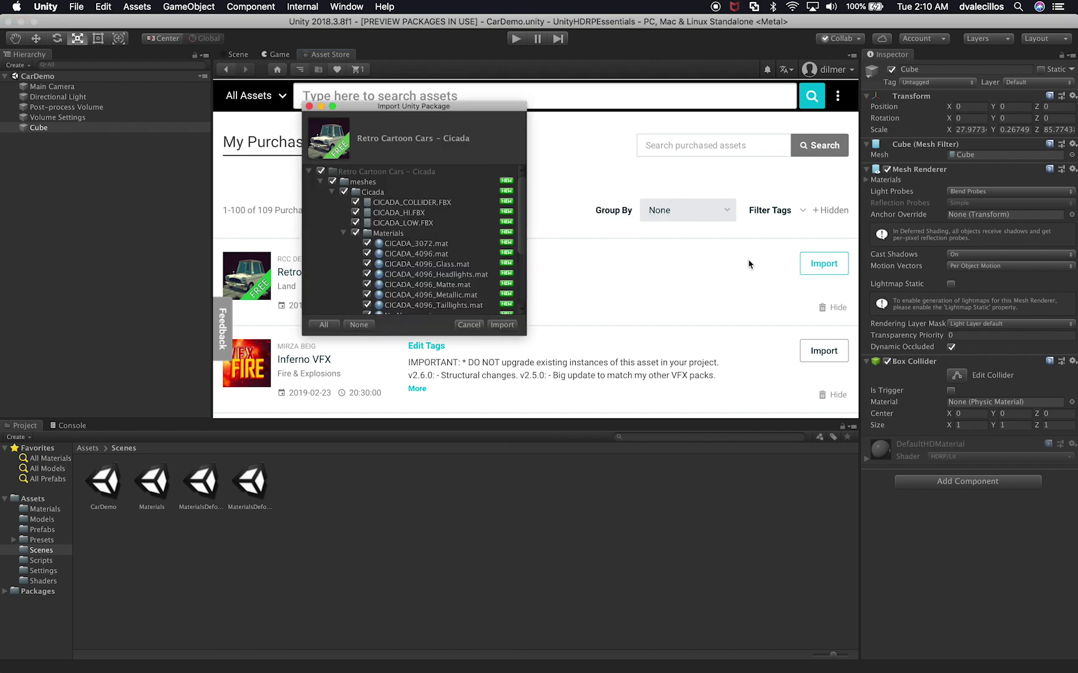
pyautogui.click(500, 325)
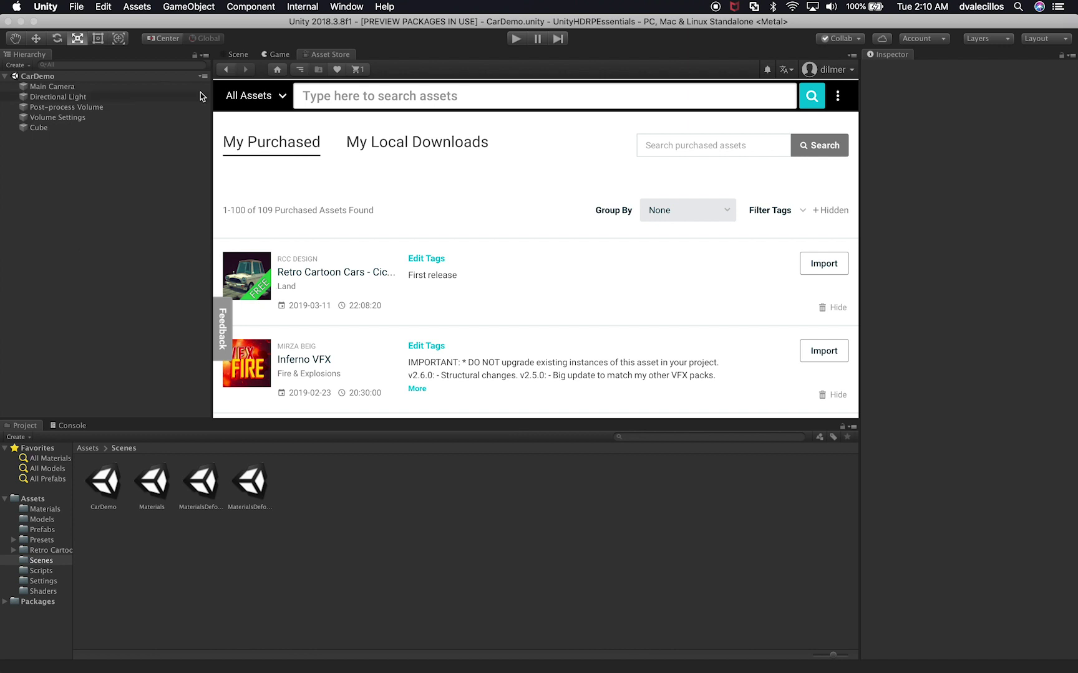
# - Place the CICADA prefab from the Retro Cartoon Cars - Cicada prefabs folder on the floor, at about 1.27, 0.81, -0.93
pyautogui.click(237, 53)
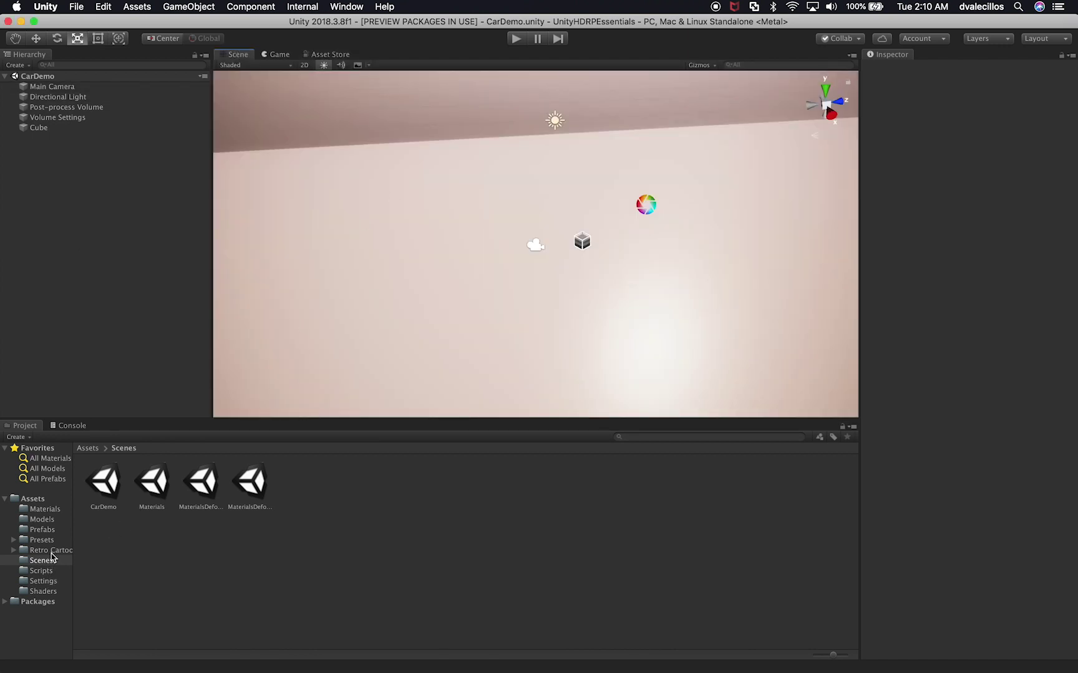
pyautogui.moveTo(70, 551)
pyautogui.mouseDown()
pyautogui.moveTo(101, 554)
pyautogui.moveTo(69, 560)
pyautogui.mouseUp()
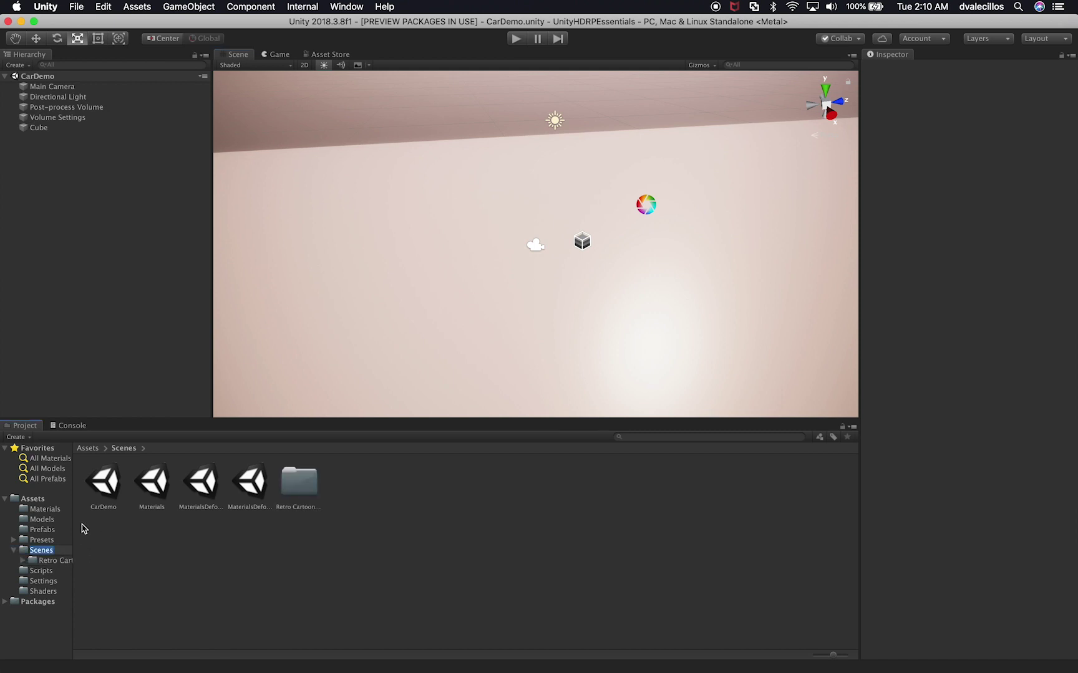
pyautogui.moveTo(58, 559); pyautogui.dragTo(45, 498)
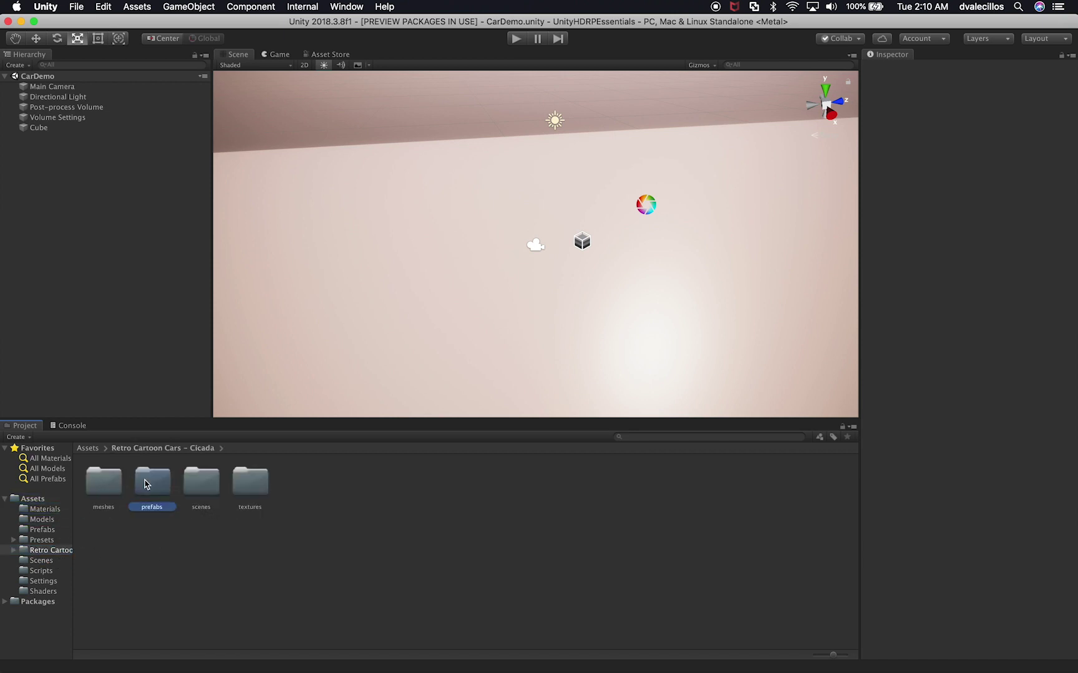
pyautogui.doubleClick(148, 482)
pyautogui.moveTo(110, 488); pyautogui.dragTo(576, 255)
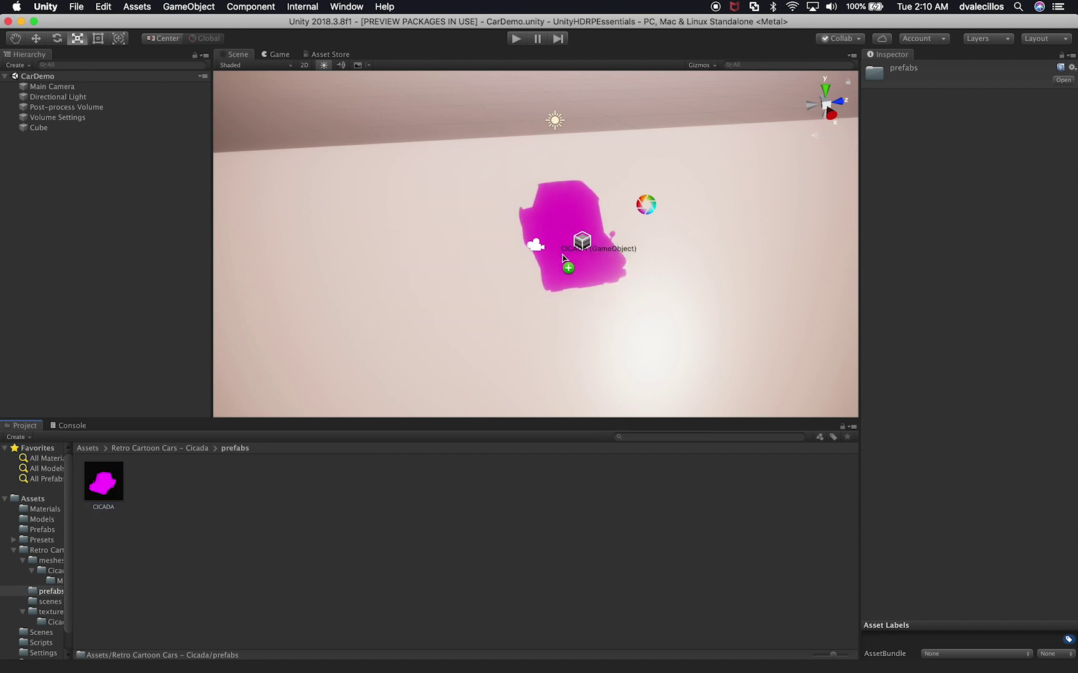
pyautogui.keyDown('alt'); pyautogui.moveTo(627, 265); pyautogui.dragTo(378, 308); pyautogui.keyUp('alt')
pyautogui.keyDown('alt'); pyautogui.moveTo(555, 291); pyautogui.dragTo(443, 269); pyautogui.keyUp('alt')
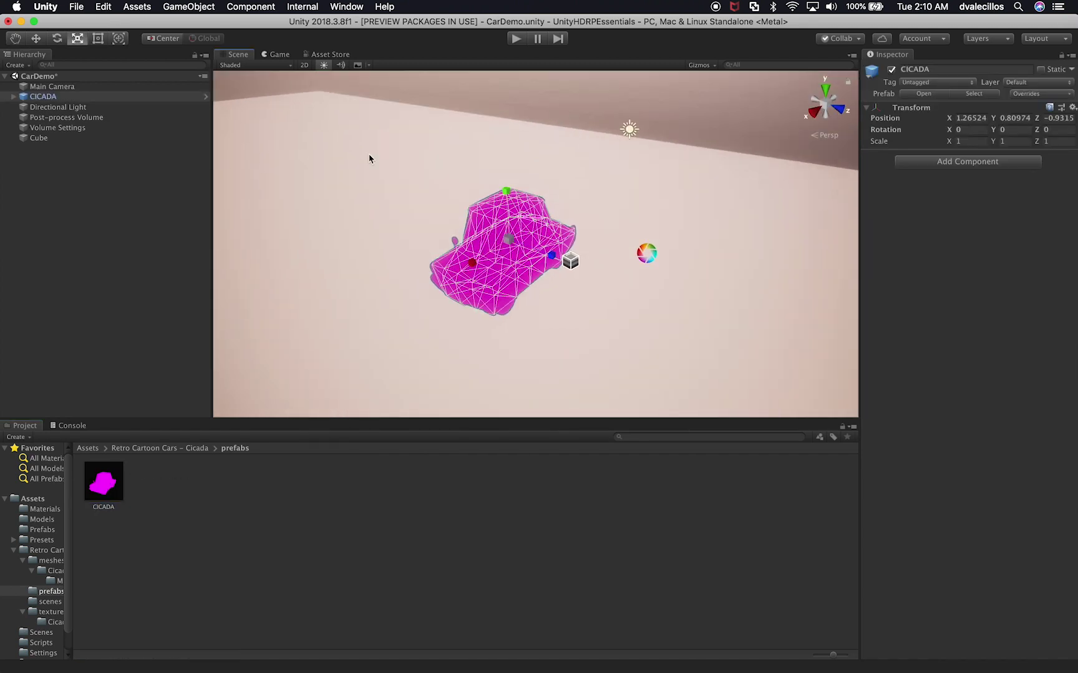
# - Realign the Main Camera with a closer view of the car, at about 5.2, 2.6, -2.6, and check the game view
pyautogui.click(279, 54)
pyautogui.click(238, 54)
pyautogui.keyDown('alt'); pyautogui.moveTo(642, 271); pyautogui.dragTo(551, 278); pyautogui.keyUp('alt')
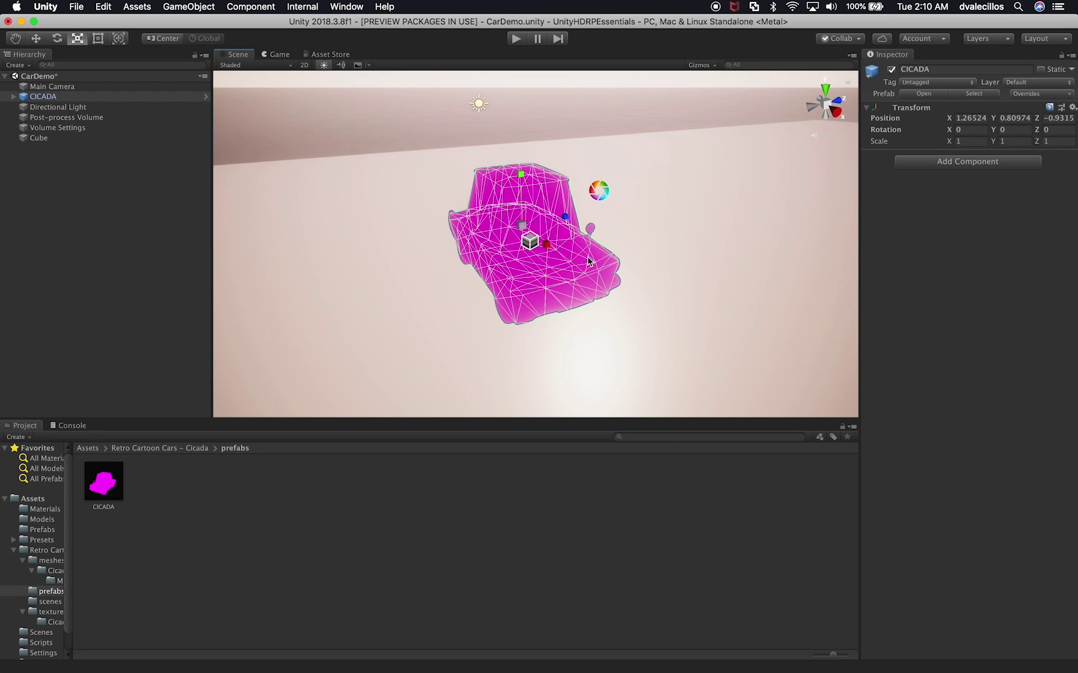
pyautogui.click(101, 87)
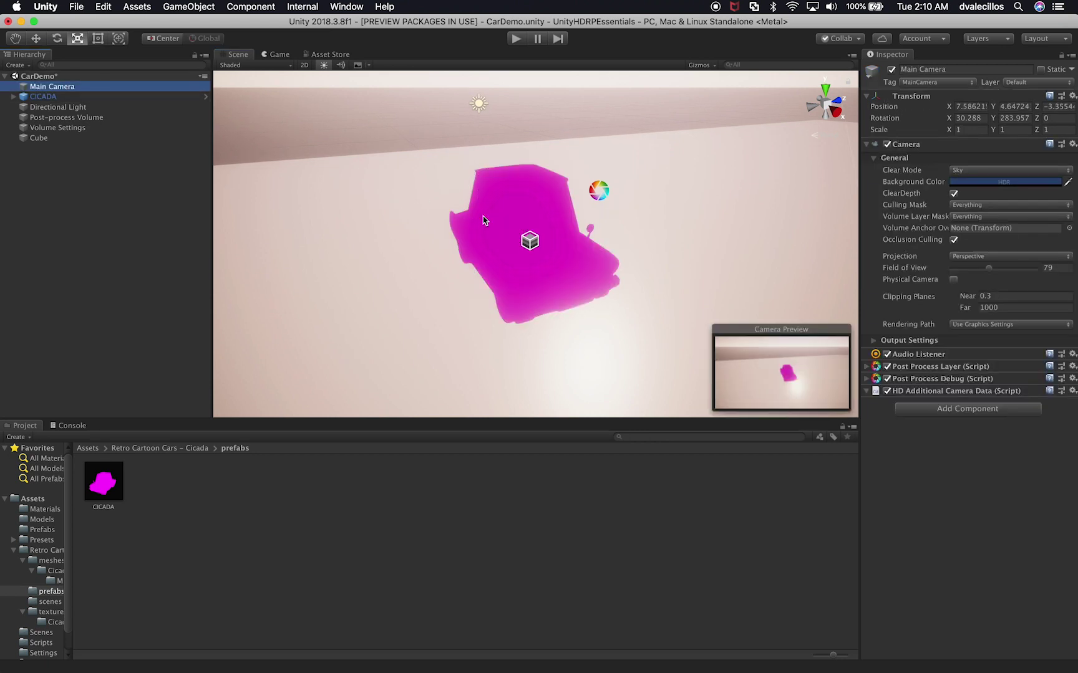
pyautogui.press('super+shift+f')
pyautogui.scroll(3, 491, 189)
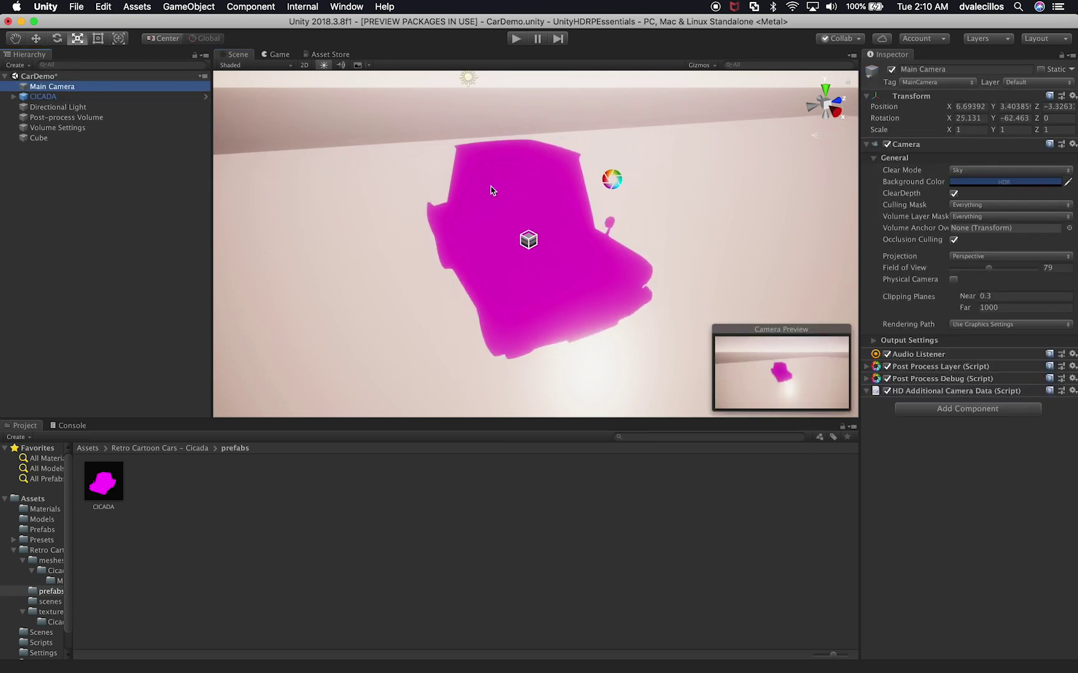
pyautogui.scroll(2, 491, 190)
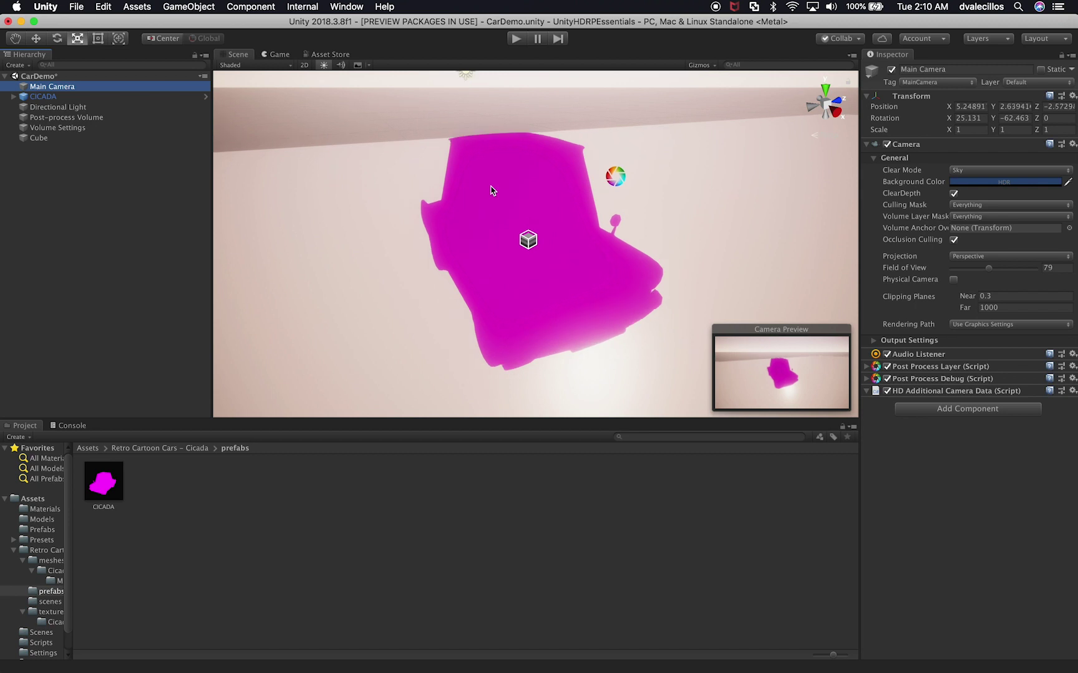
pyautogui.click(272, 56)
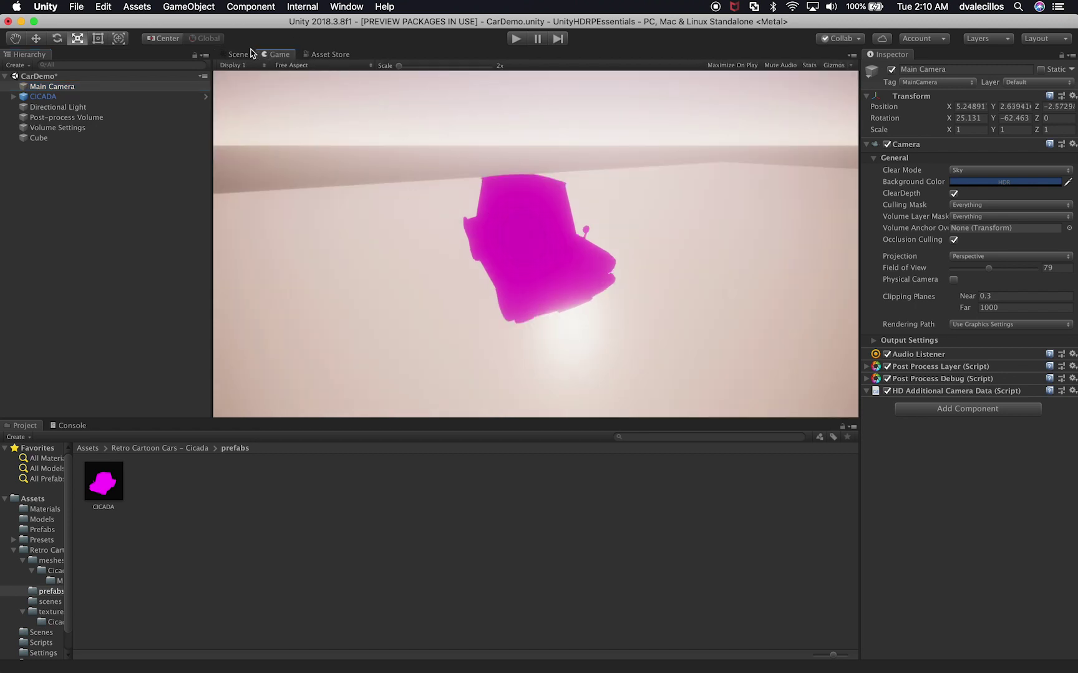
# - Set the floor cube's Z scale to 700 while comparing the scene and game views side by side, and restore the view layout
pyautogui.moveTo(272, 55); pyautogui.dragTo(700, 283)
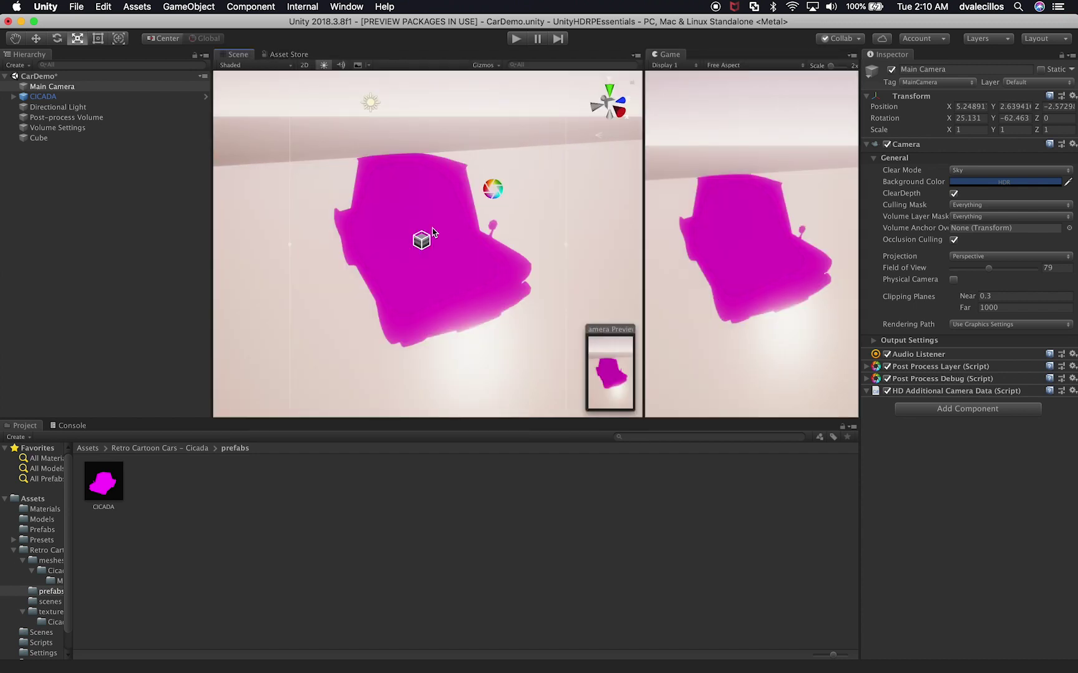
pyautogui.moveTo(642, 213); pyautogui.dragTo(426, 213)
pyautogui.click(404, 252)
pyautogui.moveTo(356, 234); pyautogui.dragTo(630, 217)
pyautogui.click(1058, 129)
pyautogui.write('700')
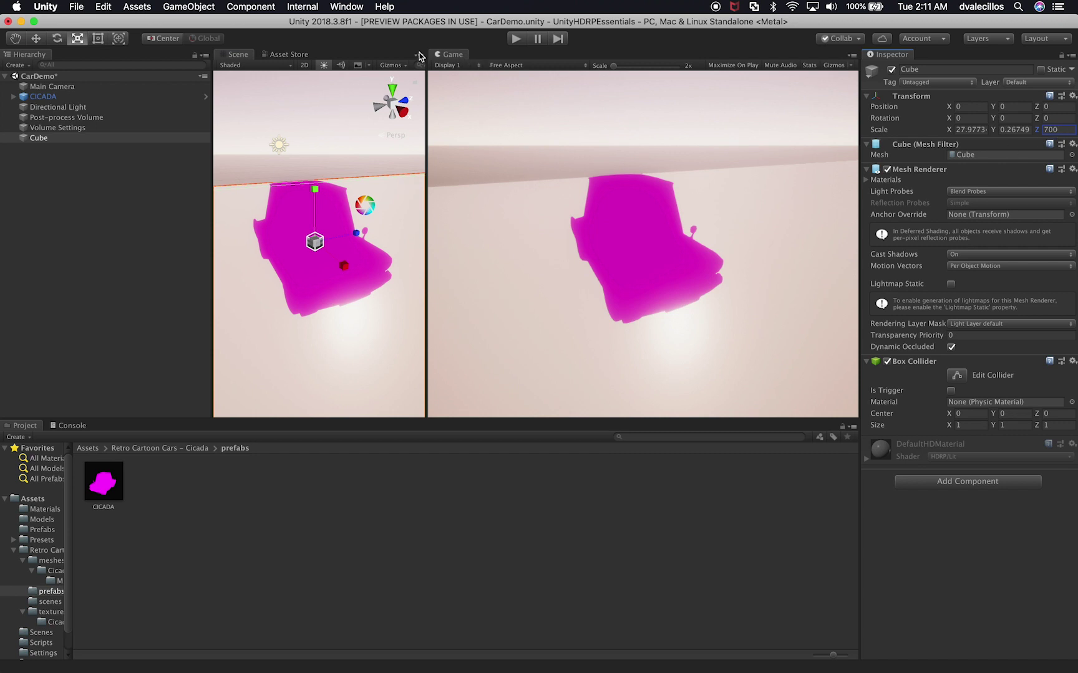
pyautogui.moveTo(448, 55); pyautogui.dragTo(298, 56)
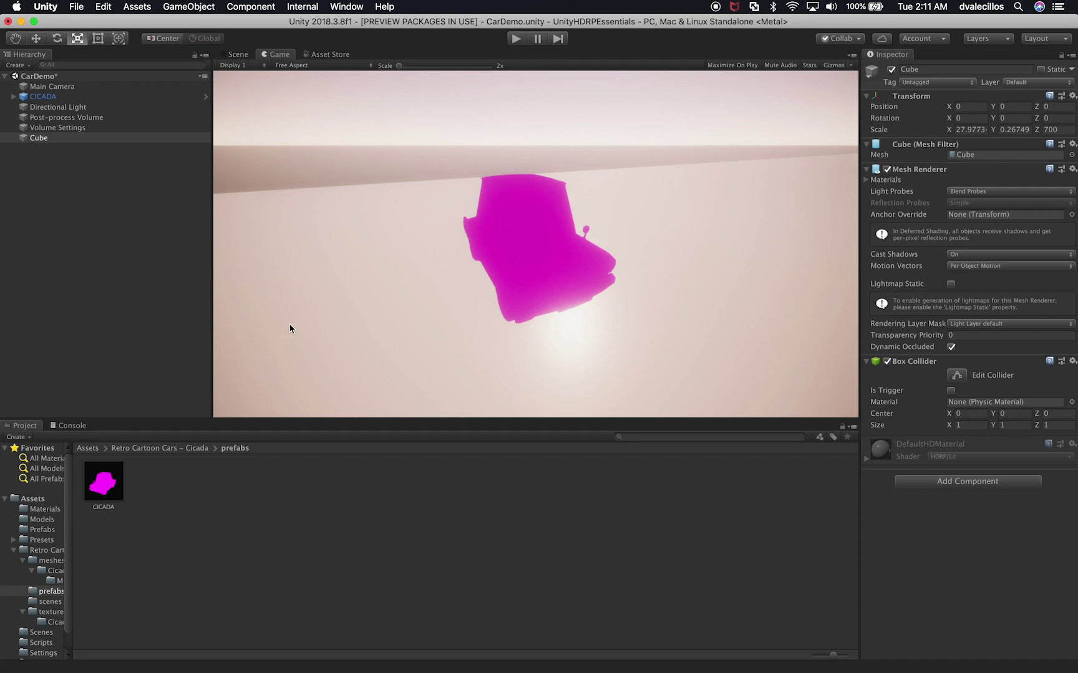
# - Widen the project's folder tree and open the Materials folder of the Cicada meshes
pyautogui.moveTo(69, 568); pyautogui.dragTo(204, 562)
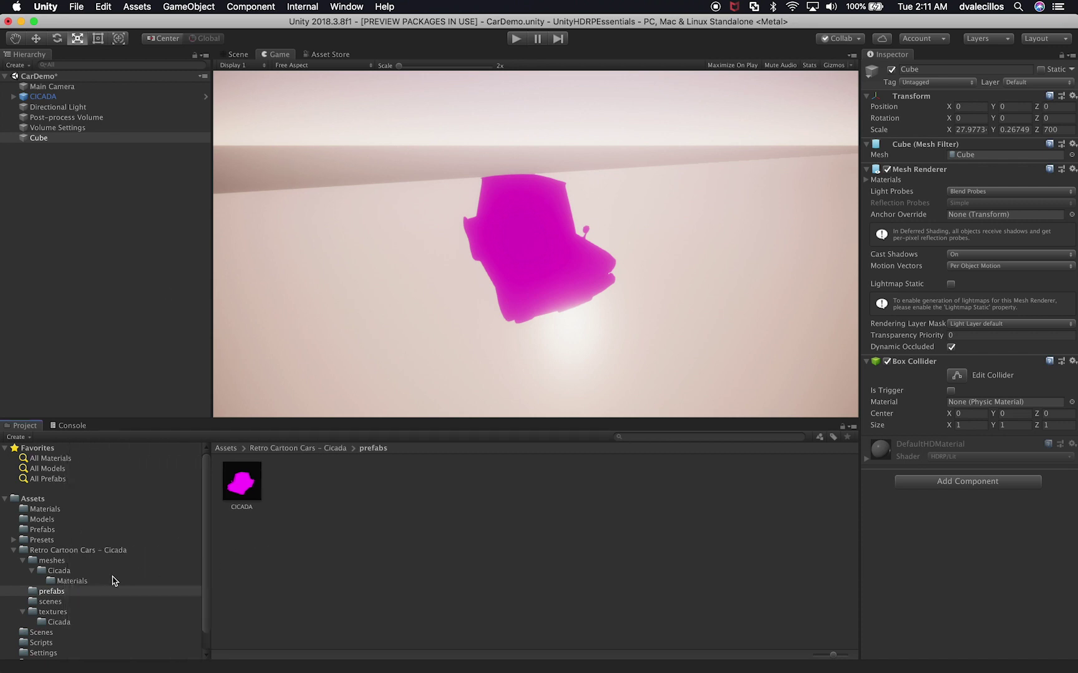
pyautogui.scroll(-1, 91, 589)
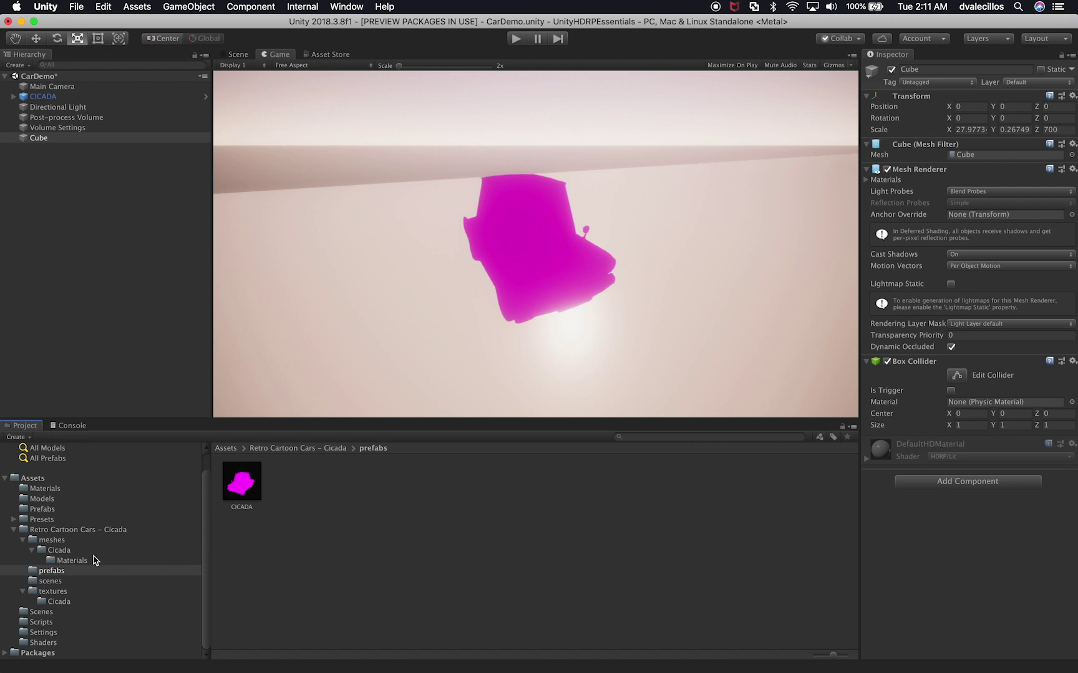
pyautogui.click(71, 561)
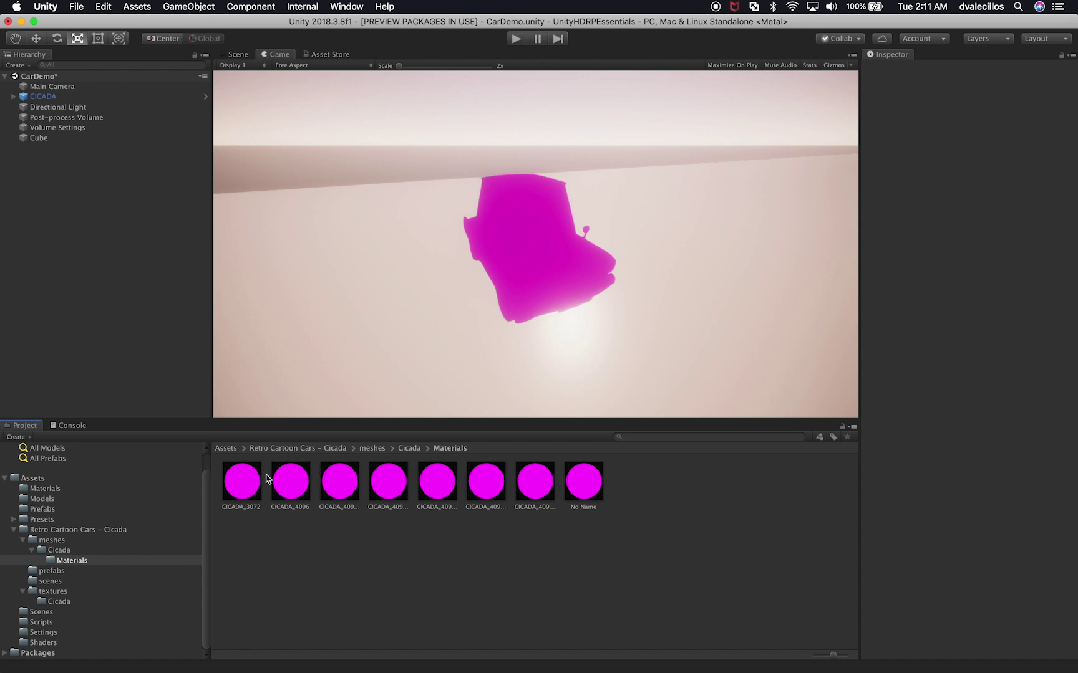
# - Upgrade all eight Cicada materials to High Definition Materials through the Render Pipeline upgrade for selected materials
pyautogui.click(242, 481)
pyautogui.keyDown('shift'); pyautogui.click(583, 482); pyautogui.keyUp('shift')
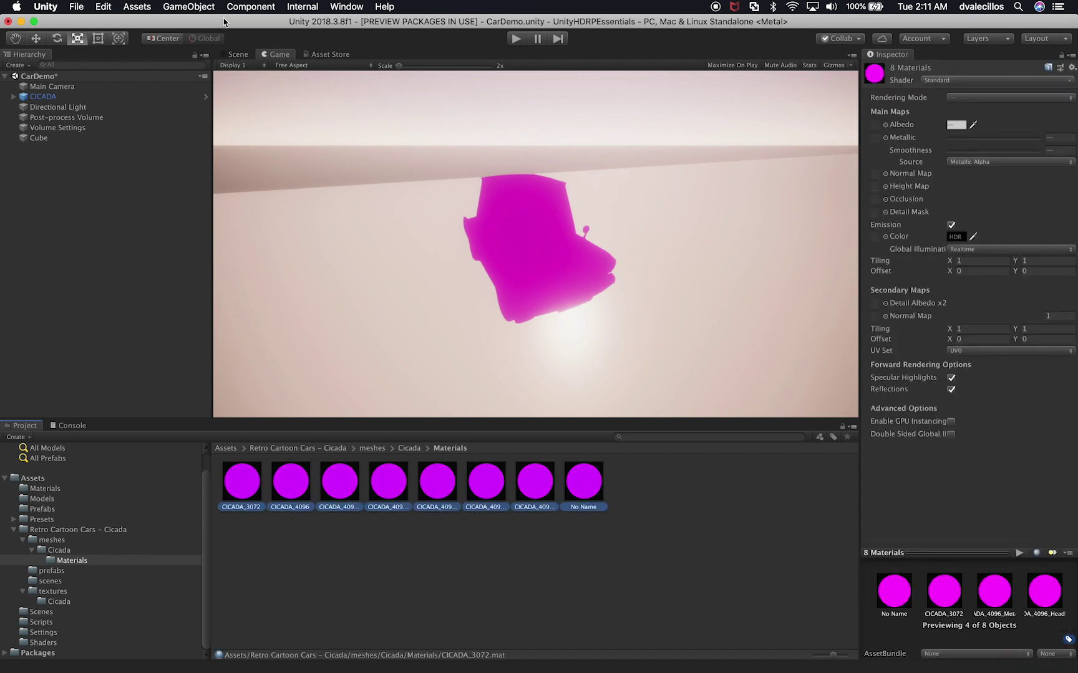
pyautogui.click(208, 6)
pyautogui.moveTo(144, 7)
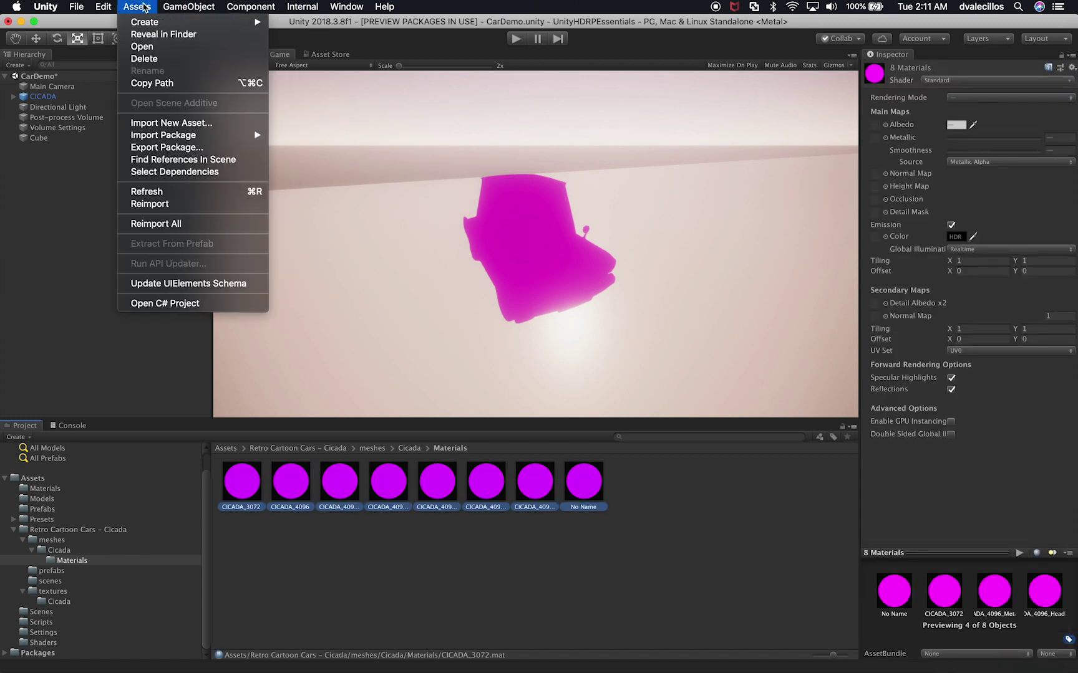
pyautogui.moveTo(261, 7)
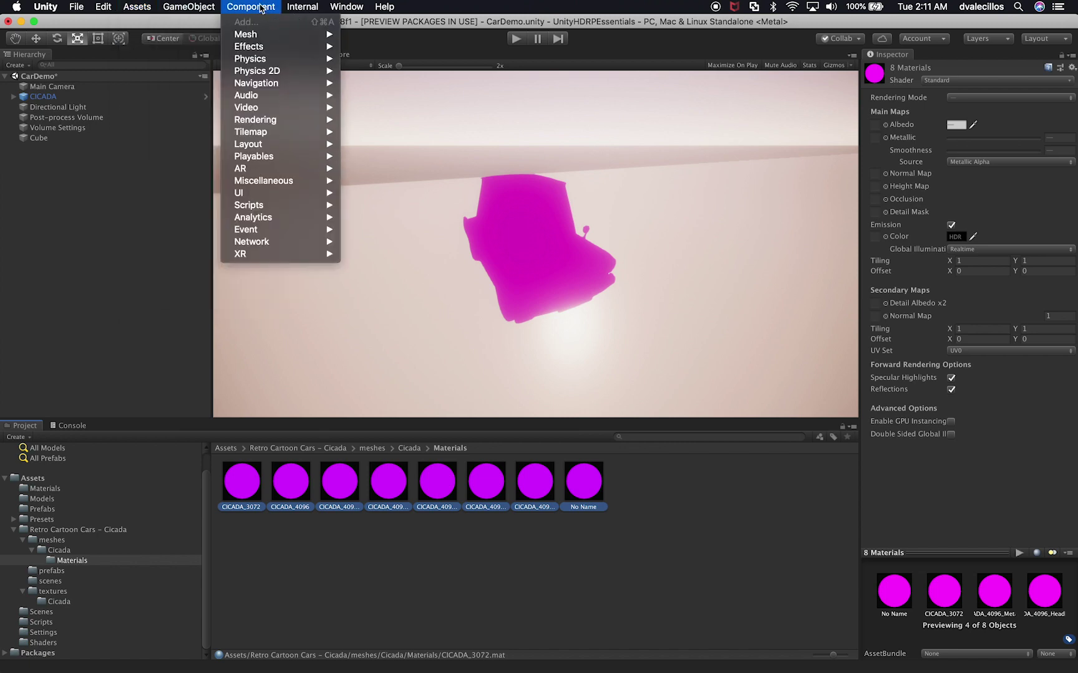
pyautogui.moveTo(194, 10)
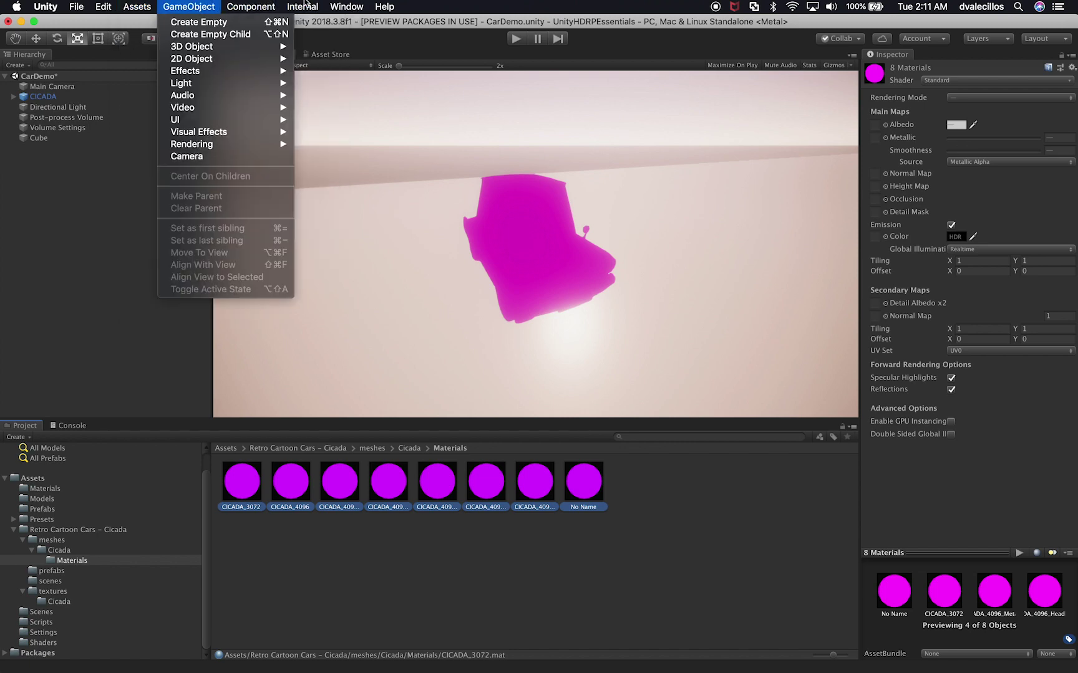
pyautogui.moveTo(111, 12)
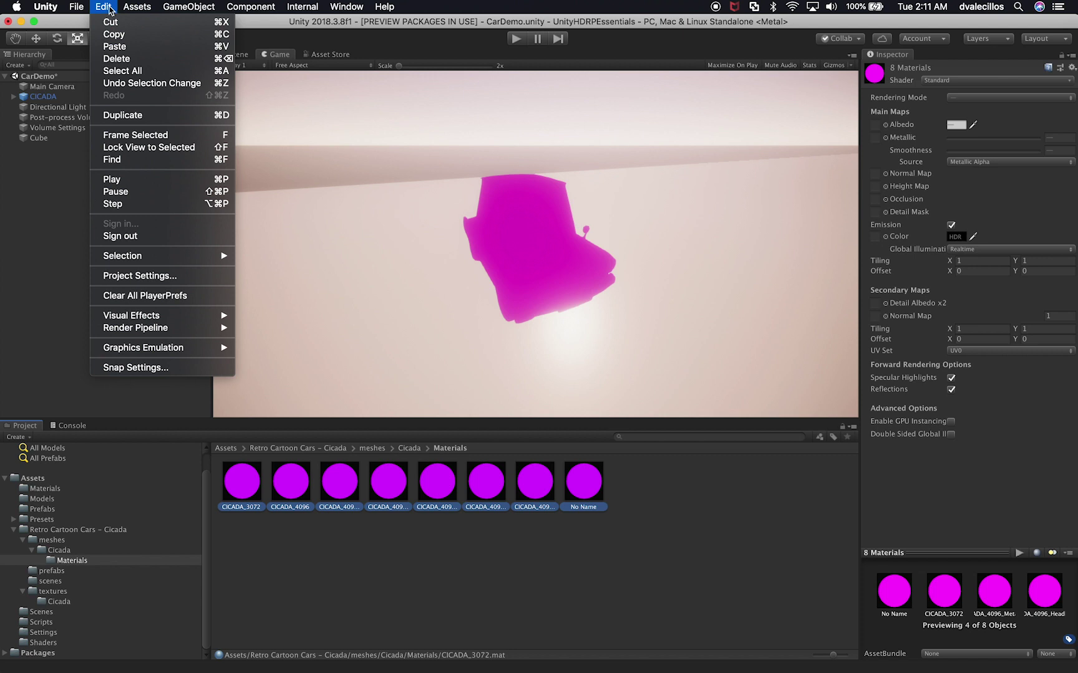
pyautogui.moveTo(119, 317)
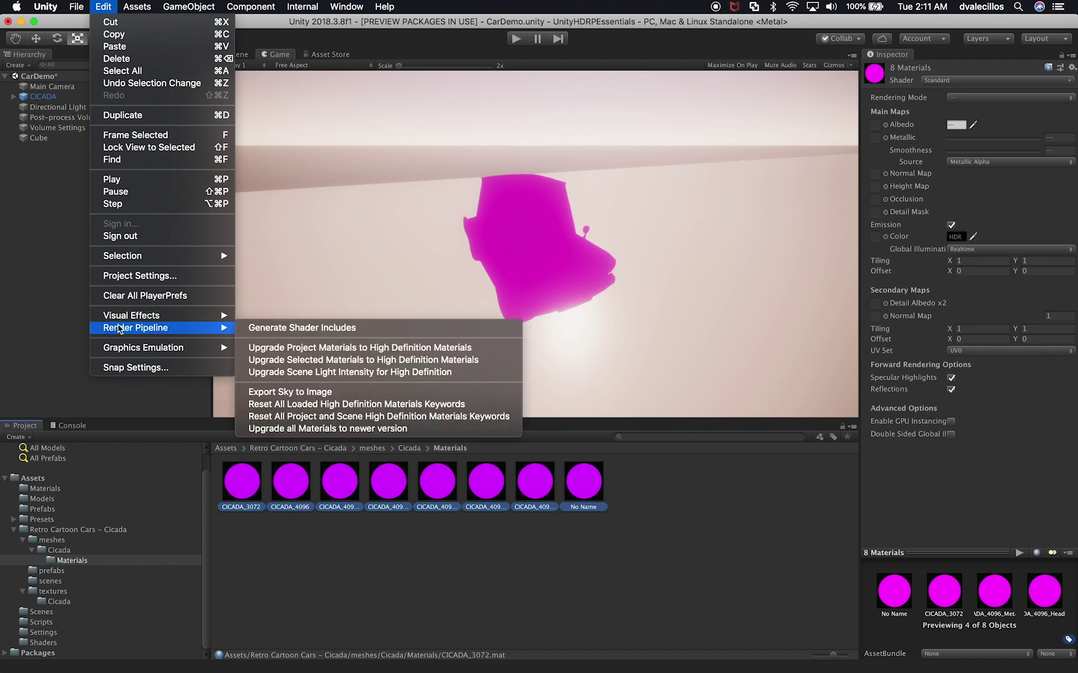
pyautogui.click(311, 361)
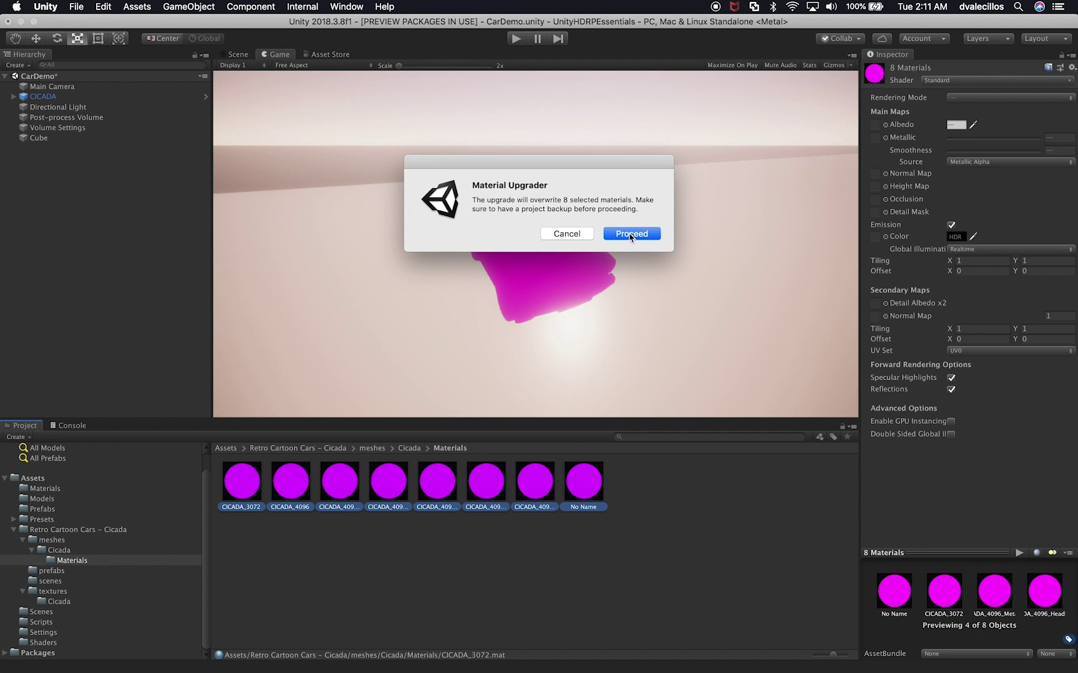
pyautogui.click(631, 236)
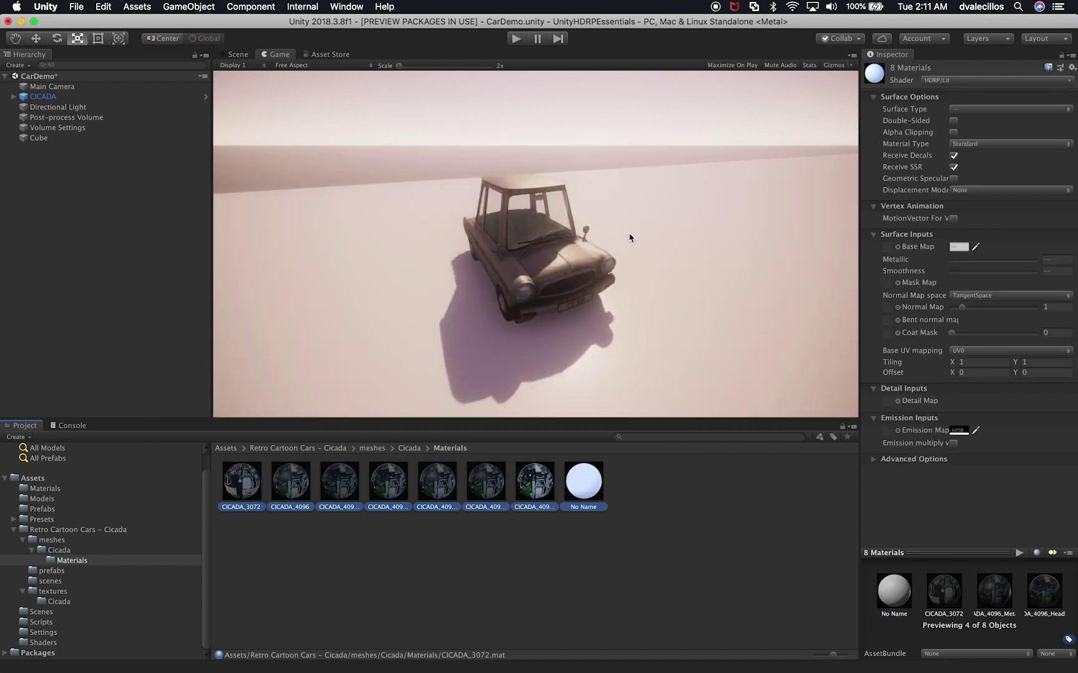
# - Examine the upgraded car and its shadow from several angles in the scene view and in the game view
pyautogui.click(244, 64)
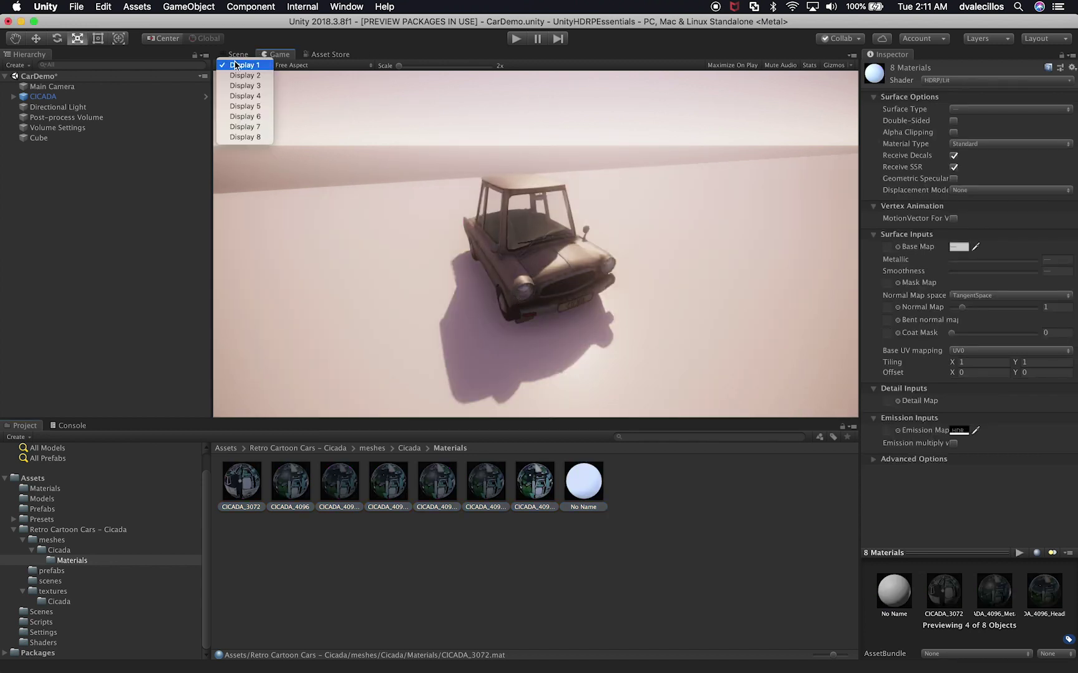
pyautogui.click(235, 53)
pyautogui.click(239, 55)
pyautogui.keyDown('alt'); pyautogui.moveTo(485, 261); pyautogui.dragTo(513, 154); pyautogui.keyUp('alt')
pyautogui.scroll(-5, 530, 187)
pyautogui.keyDown('alt'); pyautogui.moveTo(561, 218); pyautogui.dragTo(584, 232); pyautogui.keyUp('alt')
pyautogui.scroll(-3, 607, 238)
pyautogui.click(623, 223)
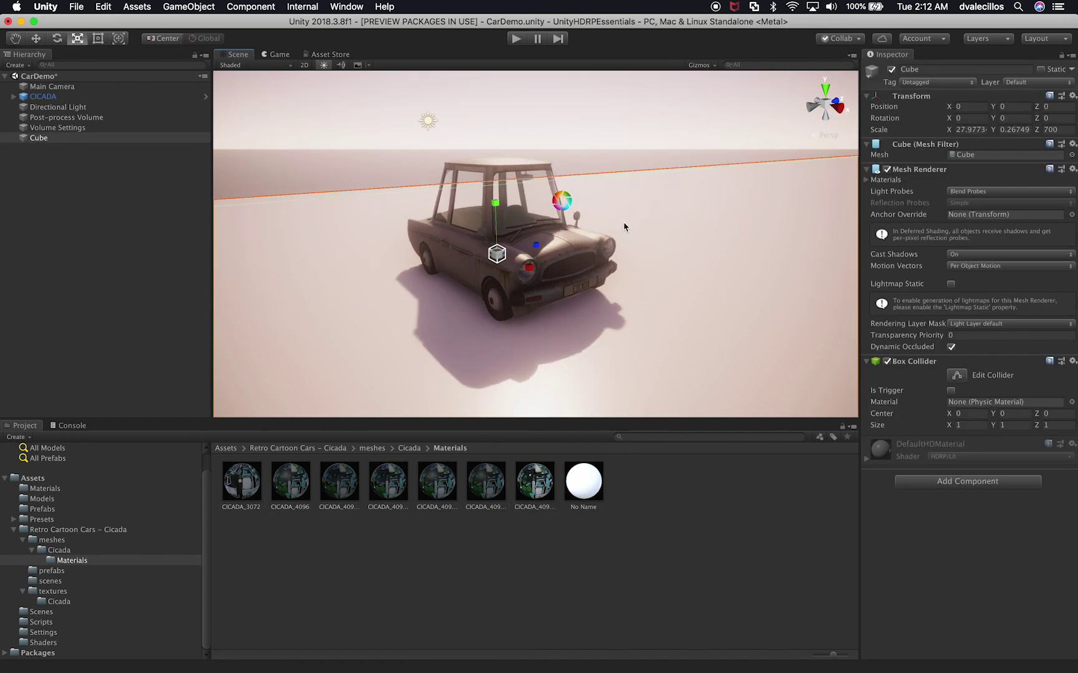
pyautogui.click(255, 64)
pyautogui.click(279, 55)
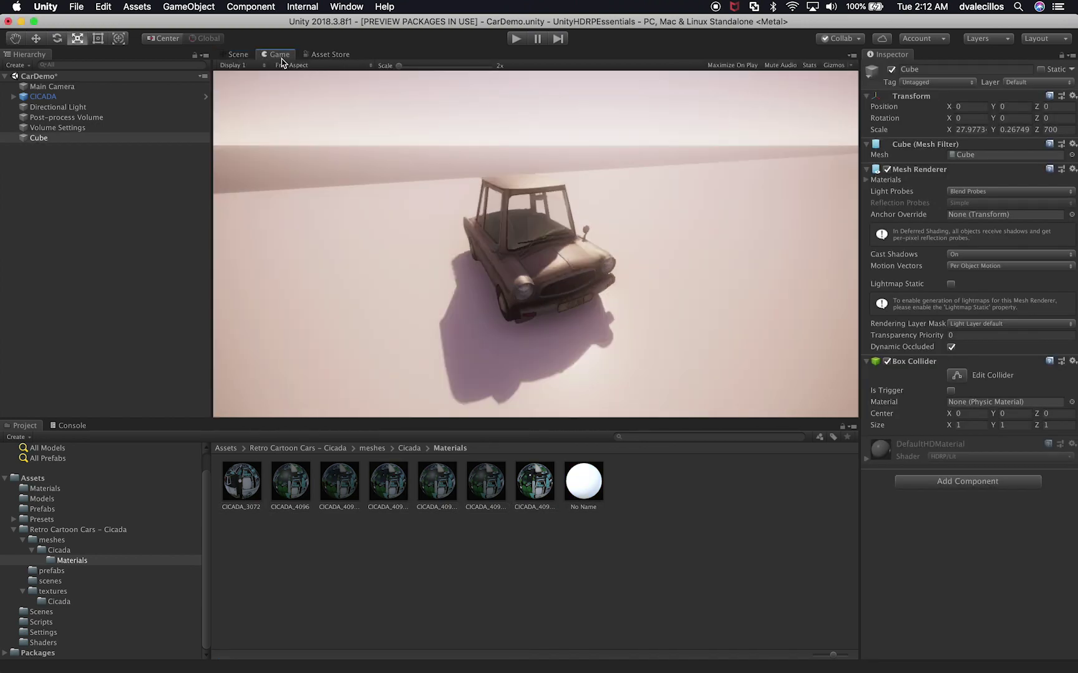
# - Align the Main Camera with an elevated three-quarter front view of the whole car and set its Field of View to 63
pyautogui.click(237, 54)
pyautogui.scroll(5, 533, 214)
pyautogui.keyDown('alt'); pyautogui.moveTo(533, 213); pyautogui.dragTo(533, 198); pyautogui.keyUp('alt')
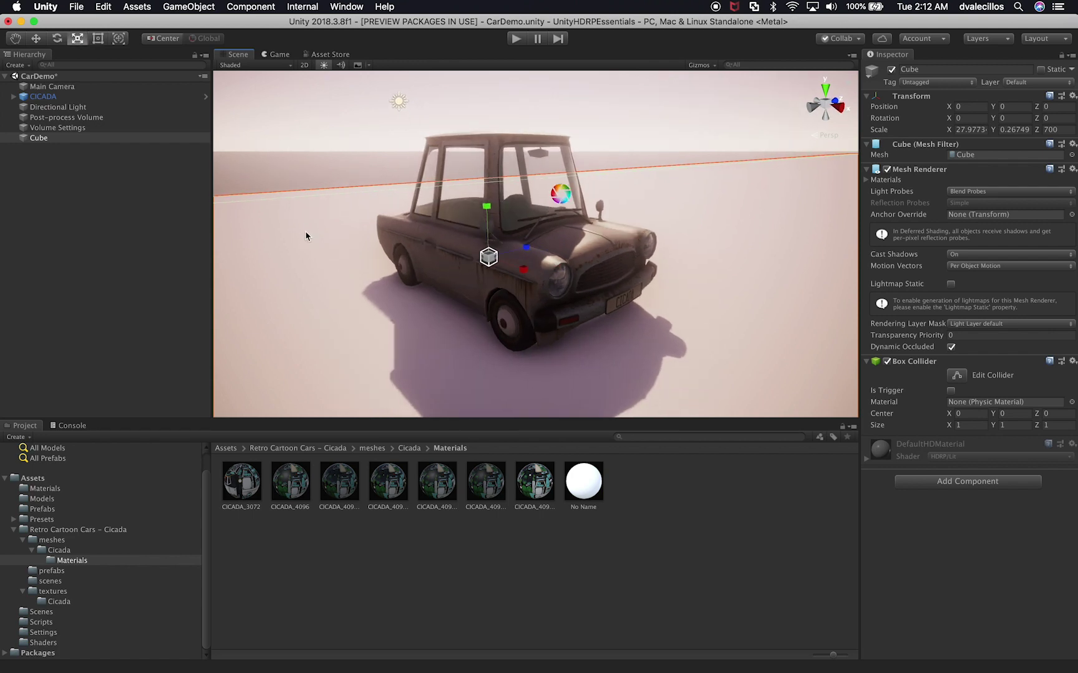
pyautogui.click(93, 97)
pyautogui.click(92, 86)
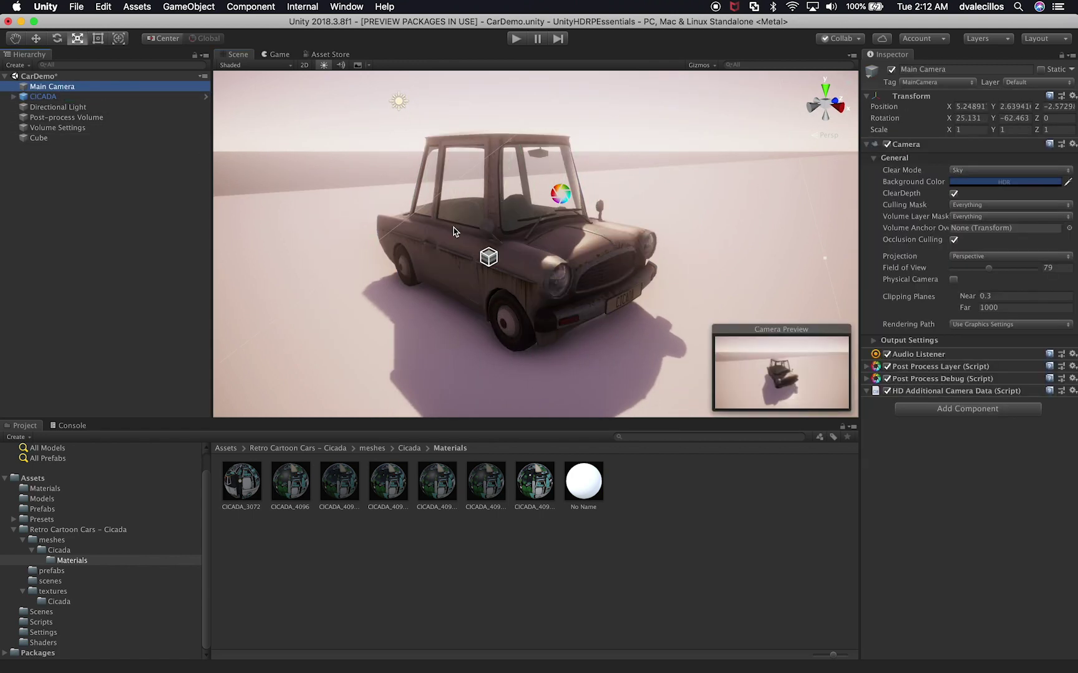
pyautogui.scroll(3, 453, 232)
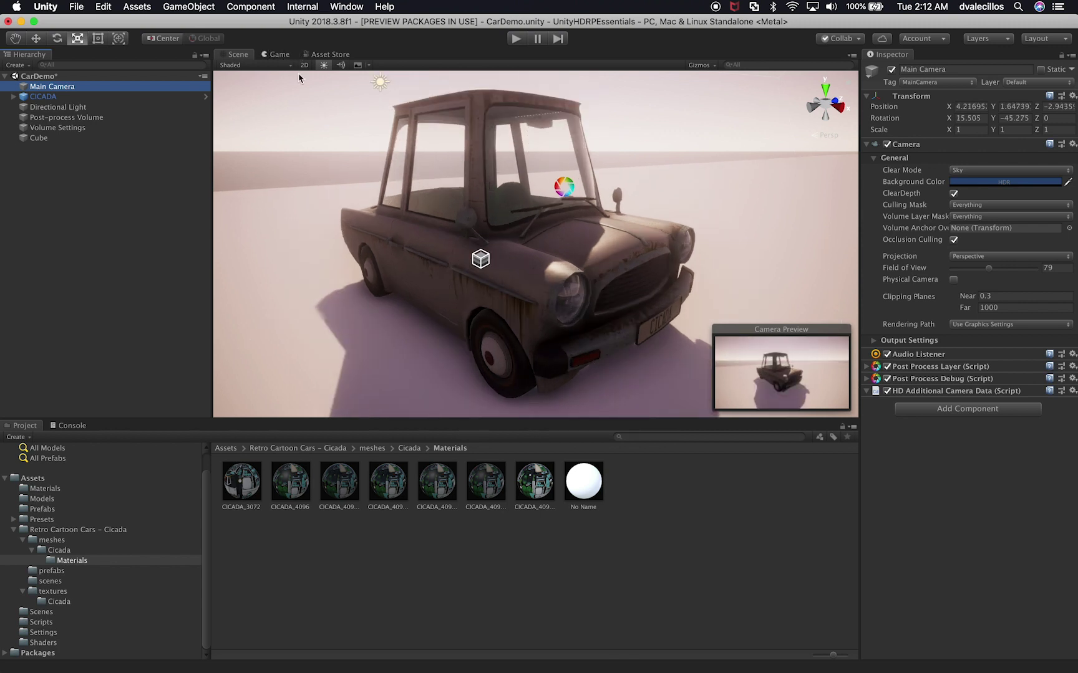
pyautogui.scroll(-5, 472, 242)
pyautogui.keyDown('alt'); pyautogui.moveTo(472, 242); pyautogui.dragTo(483, 263); pyautogui.keyUp('alt')
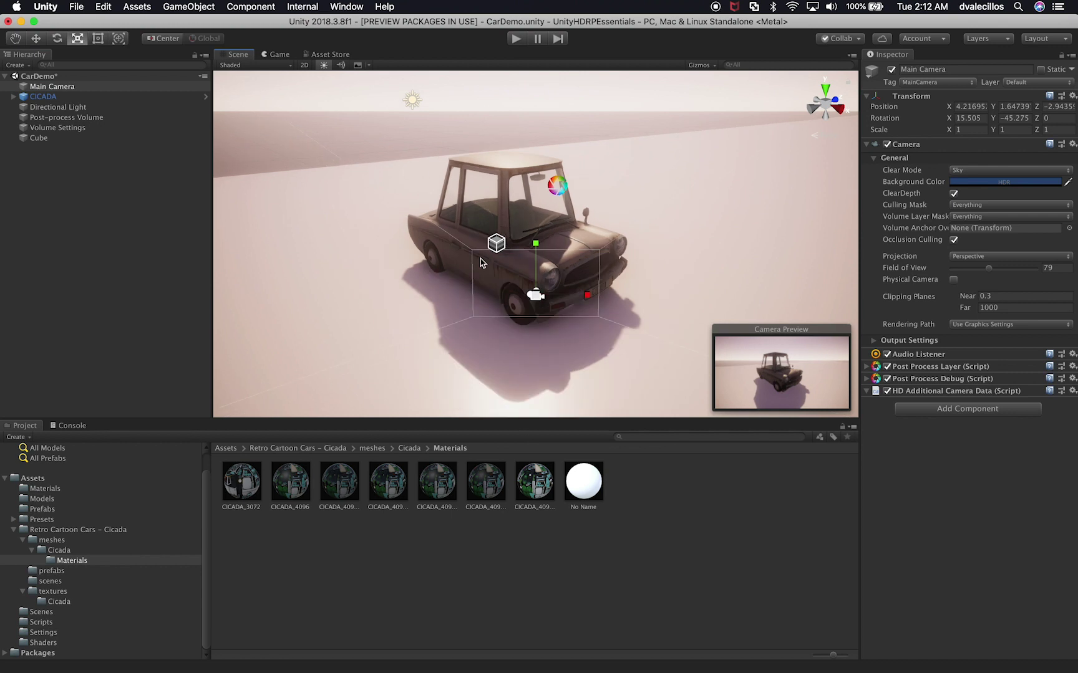
pyautogui.scroll(2, 480, 262)
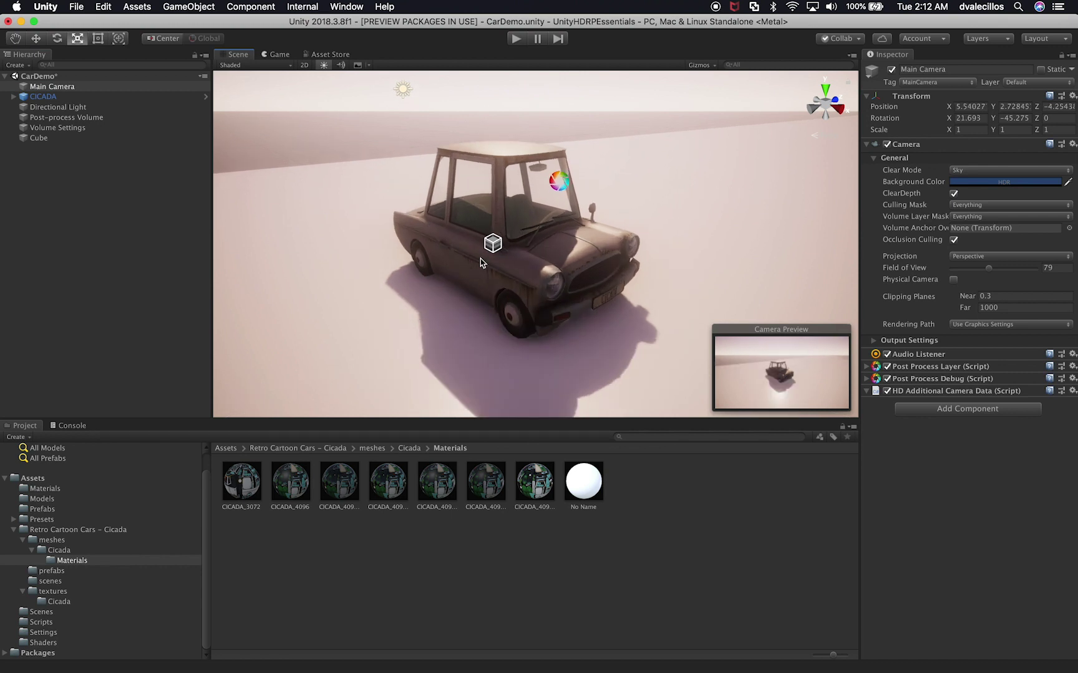
pyautogui.click(278, 55)
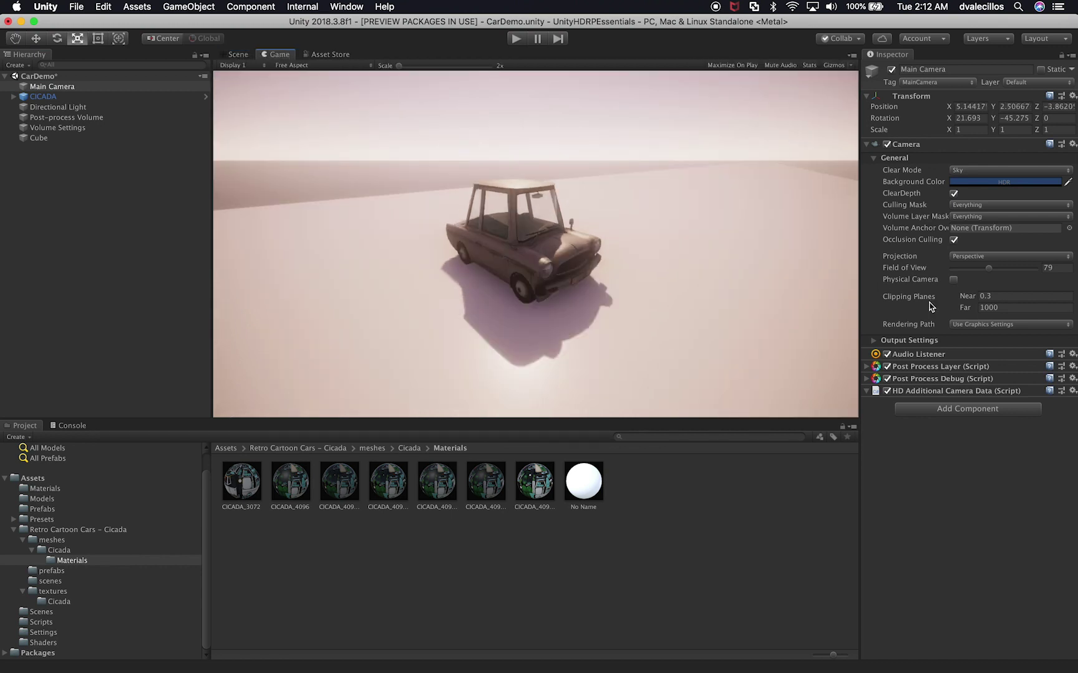
pyautogui.moveTo(979, 270); pyautogui.dragTo(983, 273)
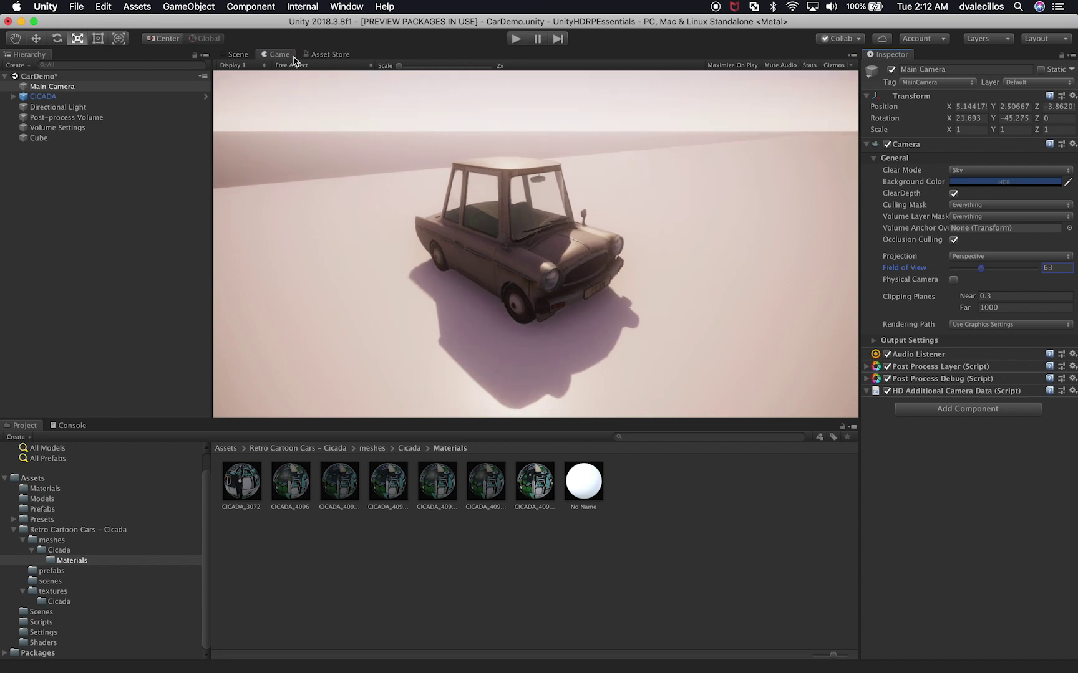
# - Widen the floor cube by setting its X scale to 7000 and check the result through the camera
pyautogui.click(240, 55)
pyautogui.click(348, 304)
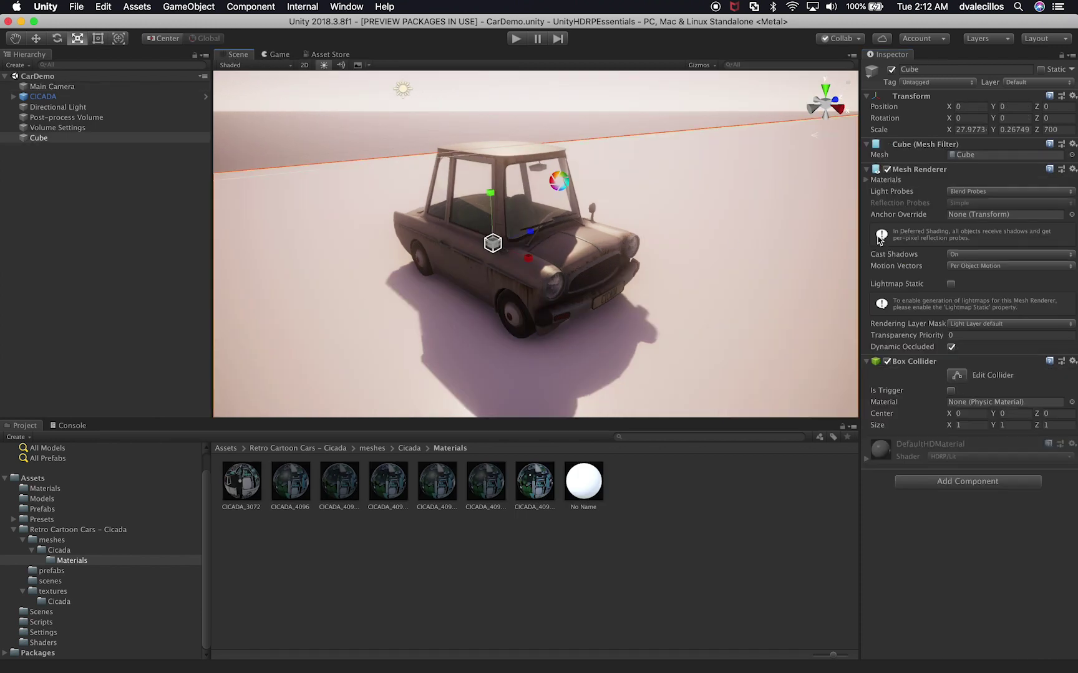
pyautogui.moveTo(528, 258); pyautogui.dragTo(835, 430)
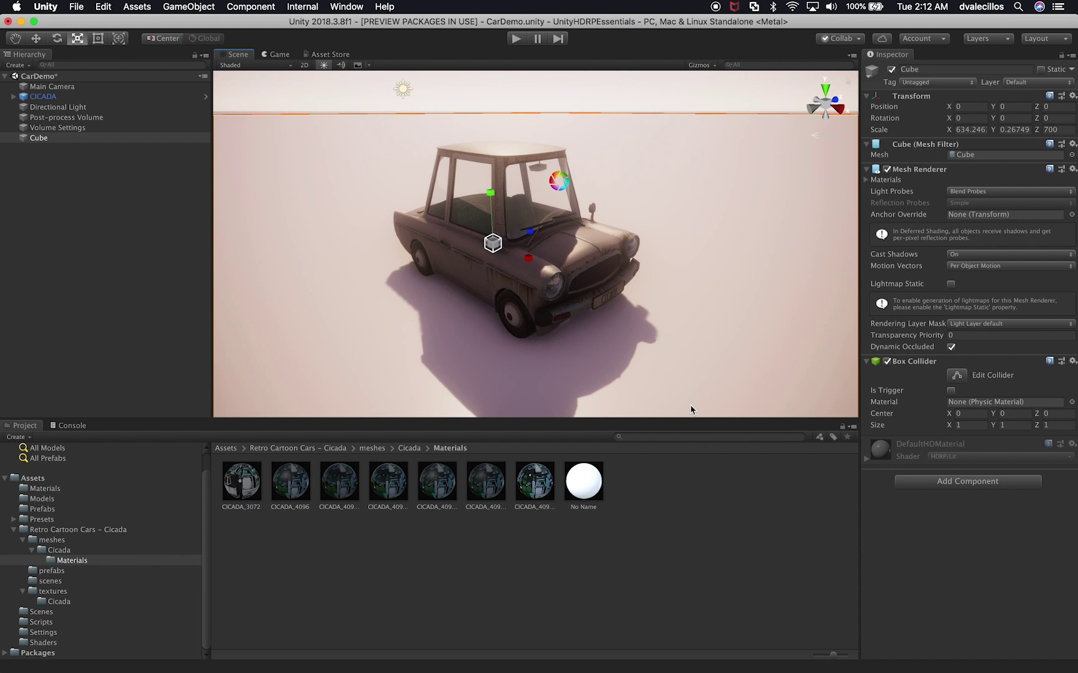
pyautogui.scroll(-5, 690, 409)
pyautogui.moveTo(551, 266); pyautogui.dragTo(858, 452)
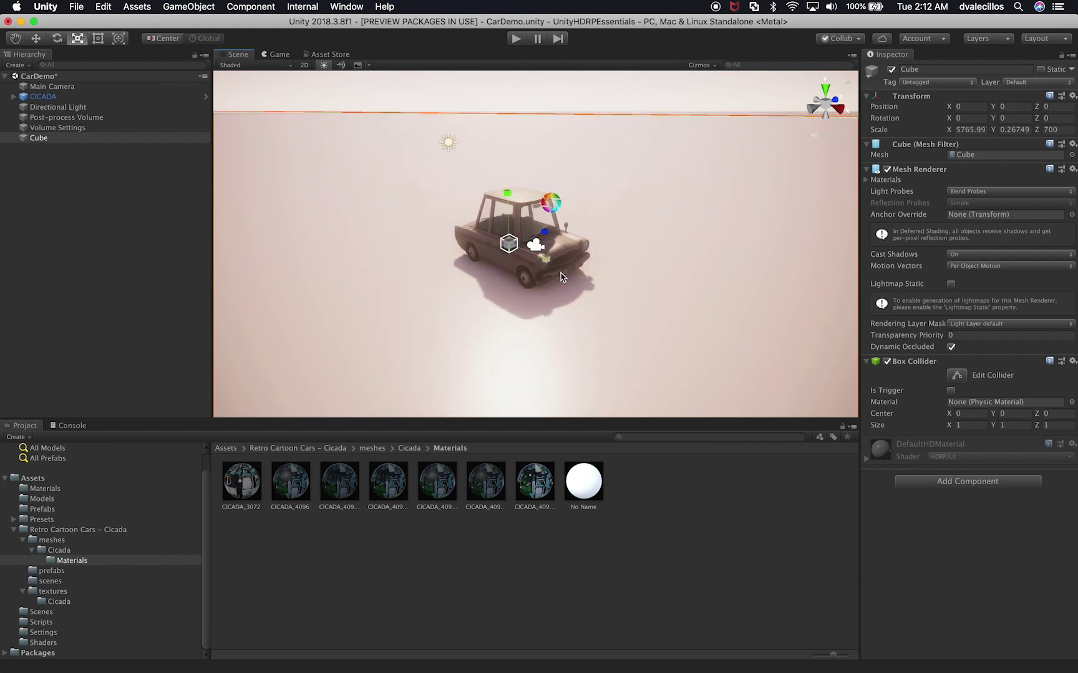
pyautogui.moveTo(749, 367); pyautogui.dragTo(836, 413)
pyautogui.click(970, 129)
pyautogui.write('7000wr')
pyautogui.click(278, 55)
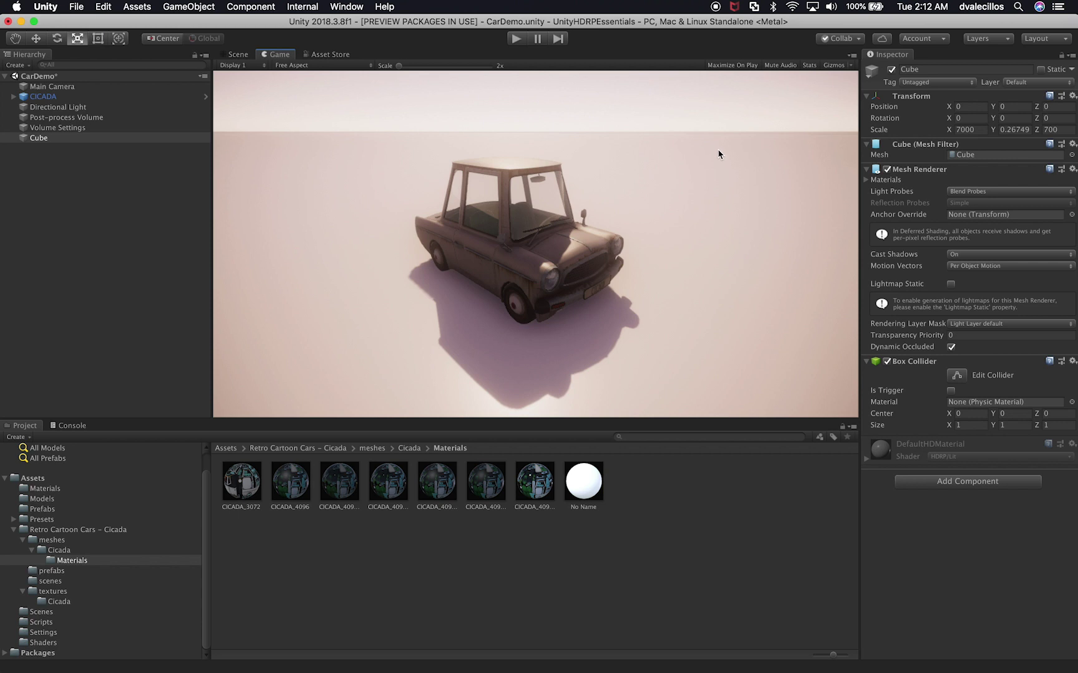
# - Rotate the floor cube to about -40 degrees around the Y axis and check the horizon in the game view
pyautogui.click(236, 55)
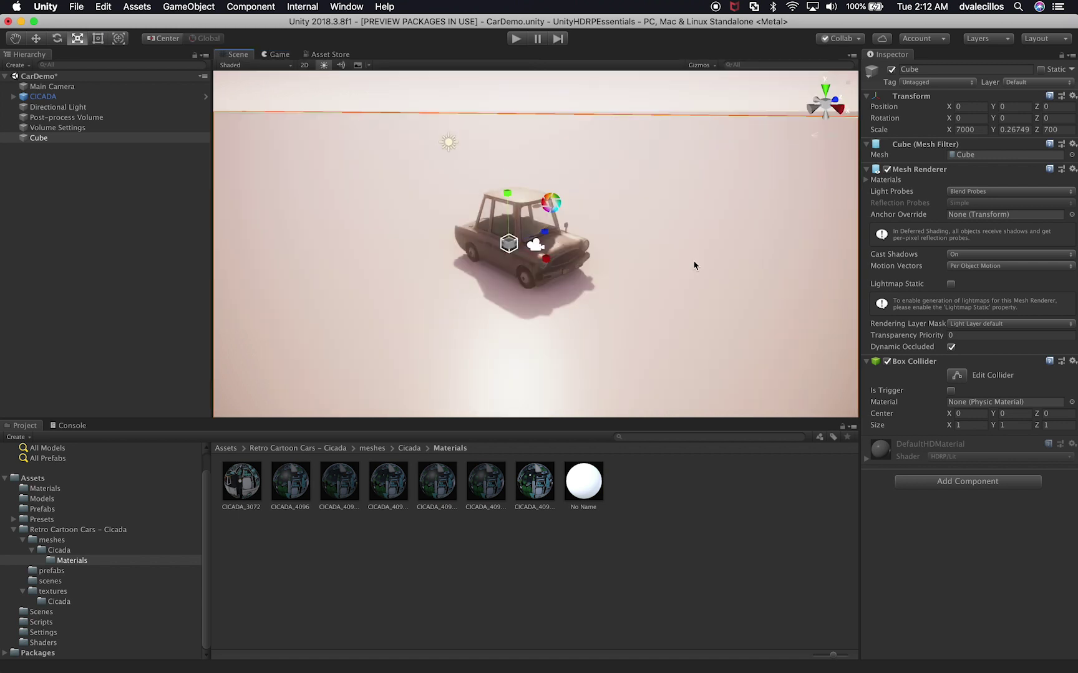
pyautogui.press('e')
pyautogui.moveTo(519, 264); pyautogui.dragTo(578, 229)
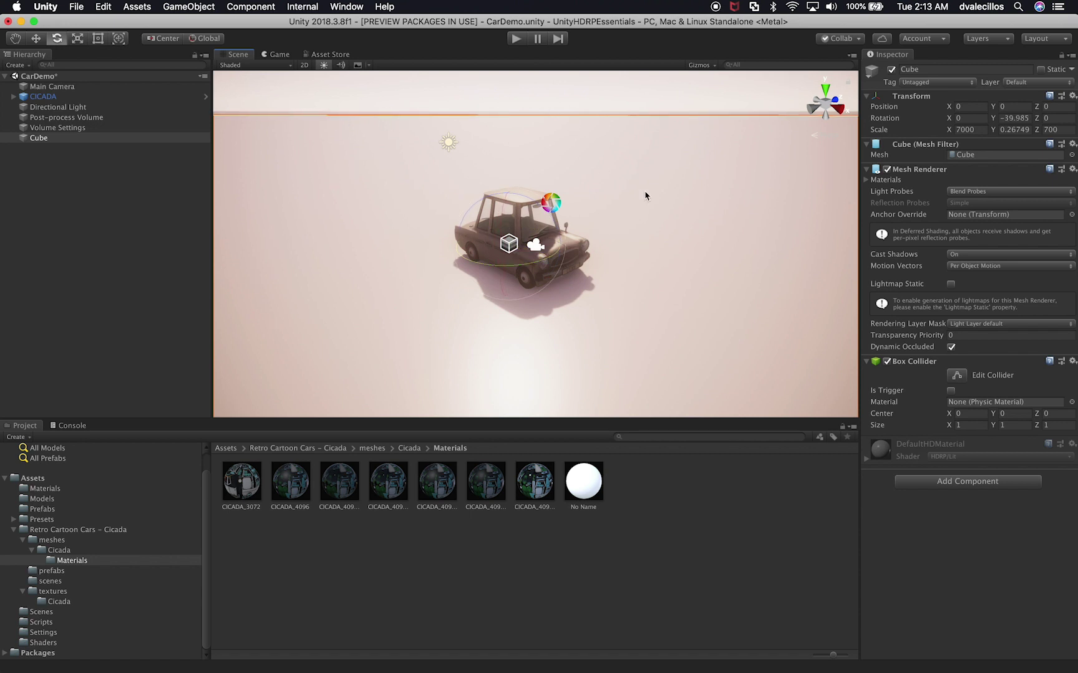
pyautogui.click(621, 101)
pyautogui.click(724, 295)
pyautogui.scroll(5, 724, 295)
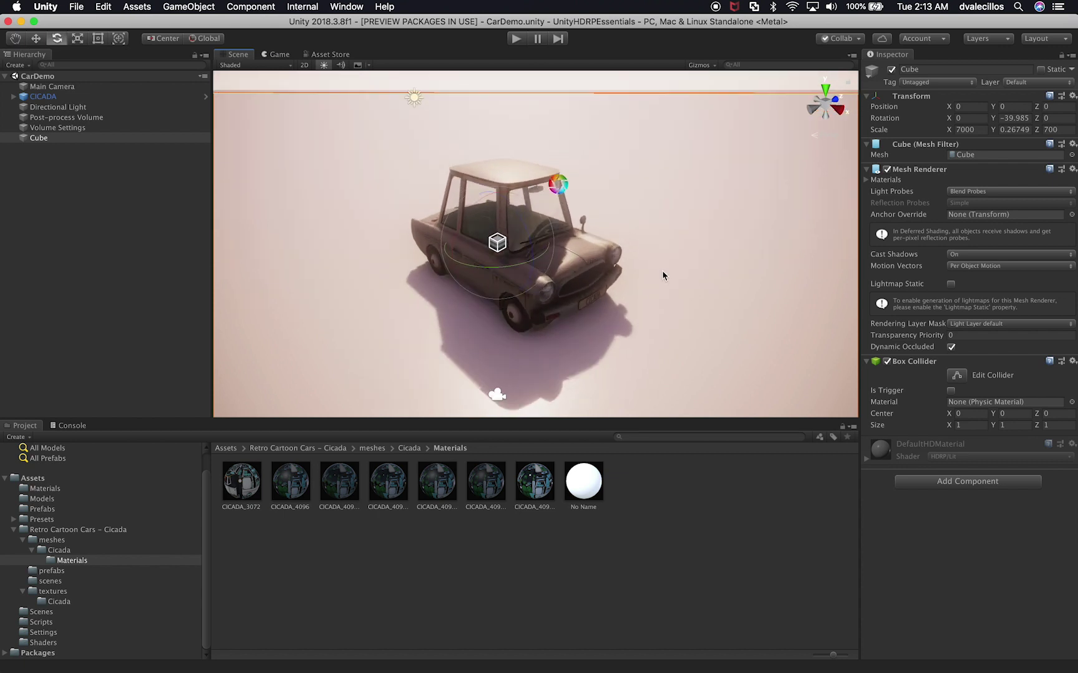
pyautogui.click(278, 55)
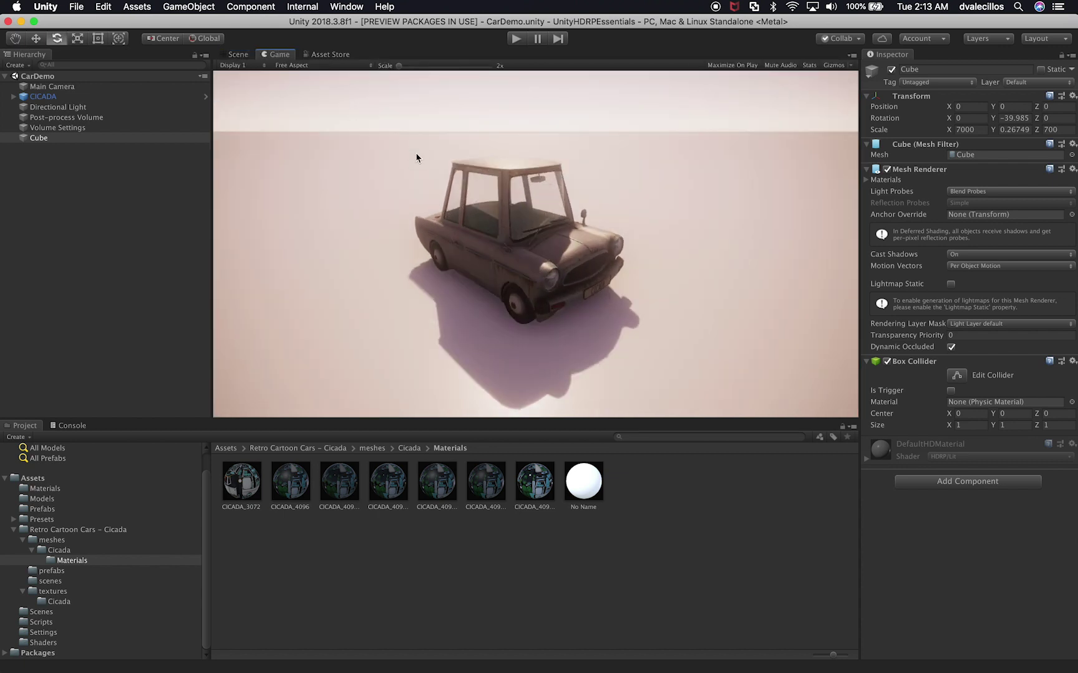
# - Set the Directional Light's Sun Highlight Disk to 23.6, Sun Highlight Halo to 0.424 and Max Smoothness to 0.468, with intensity at 10.41 Lux
pyautogui.click(75, 108)
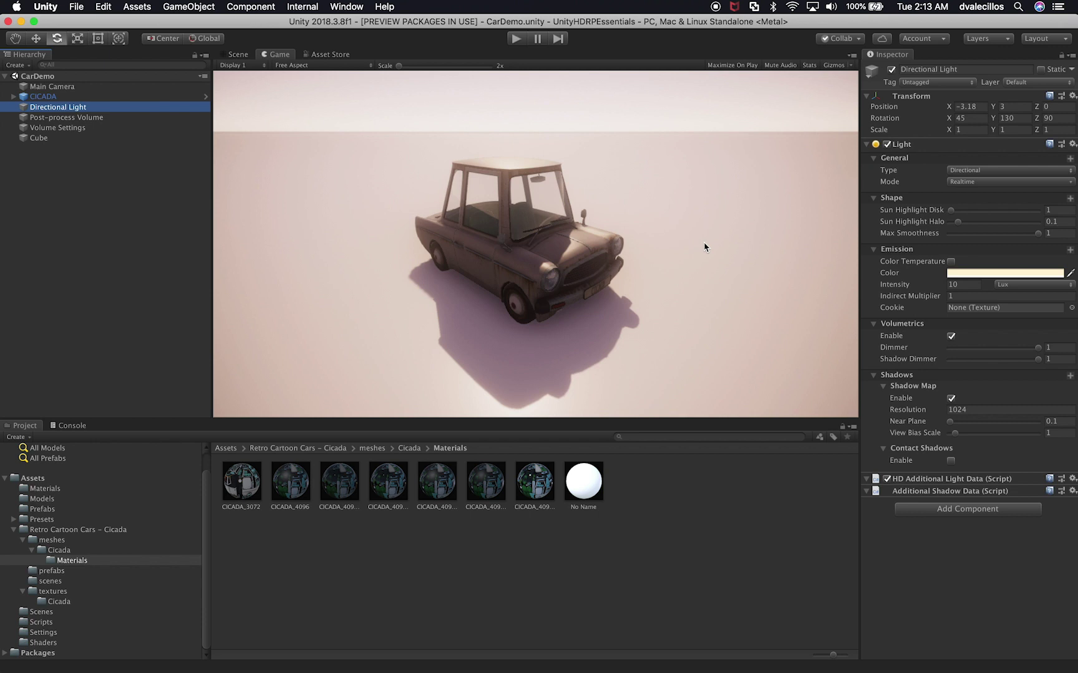
pyautogui.moveTo(915, 293); pyautogui.dragTo(954, 282)
pyautogui.write('12')
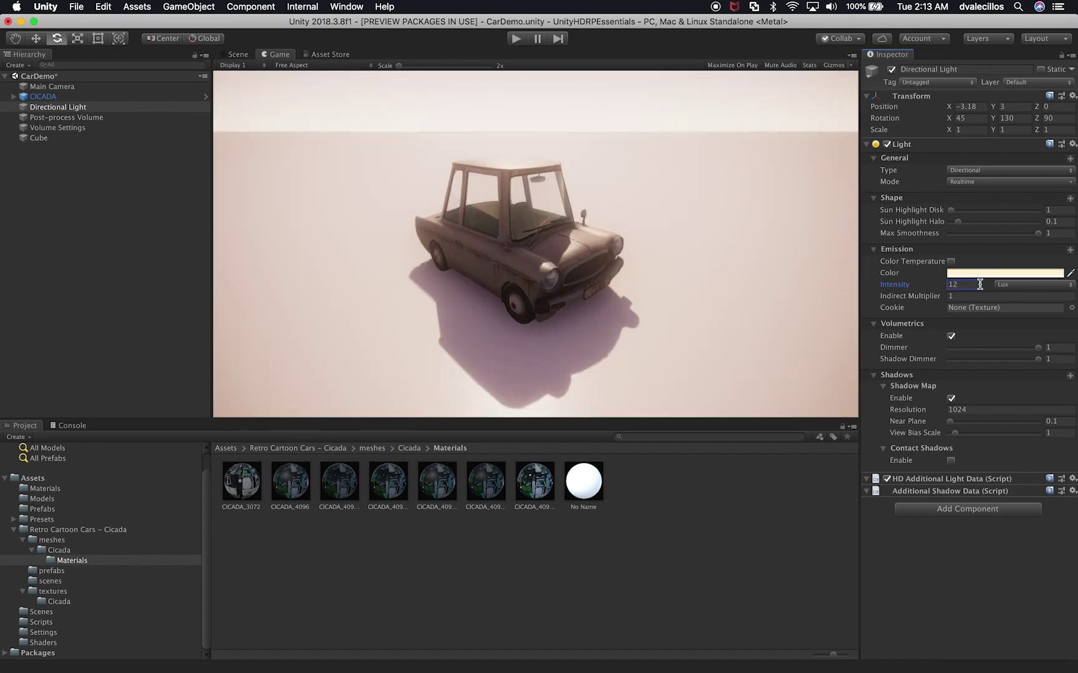
pyautogui.moveTo(951, 210); pyautogui.dragTo(990, 215)
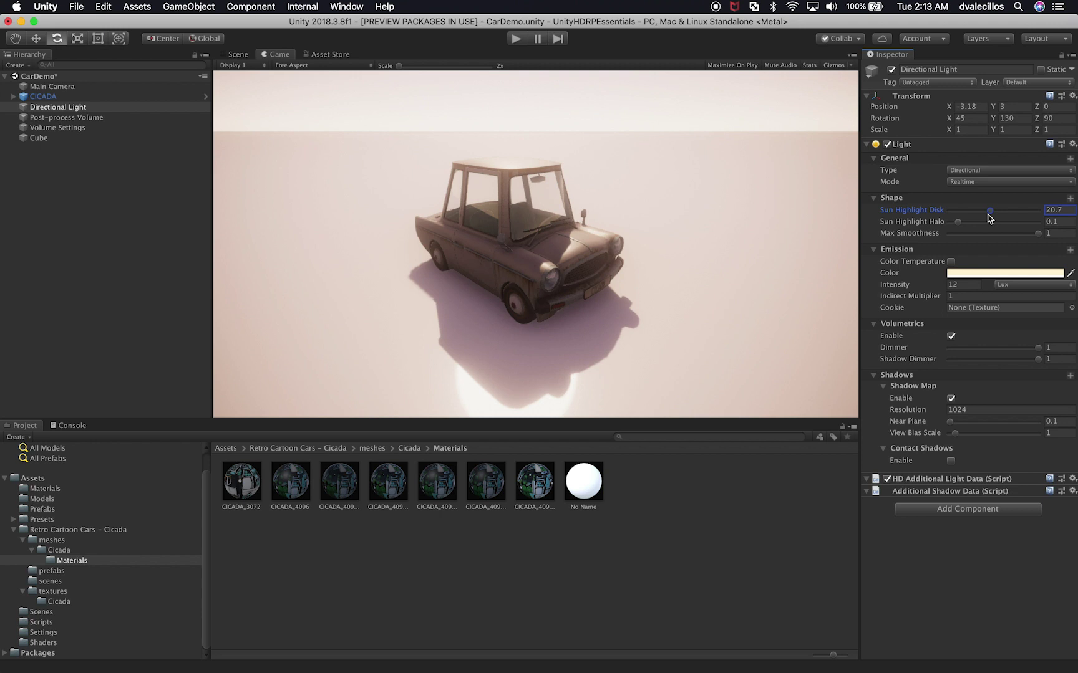
pyautogui.moveTo(925, 284)
pyautogui.mouseDown()
pyautogui.moveTo(892, 292)
pyautogui.moveTo(909, 289)
pyautogui.mouseUp()
pyautogui.moveTo(958, 222); pyautogui.dragTo(993, 234)
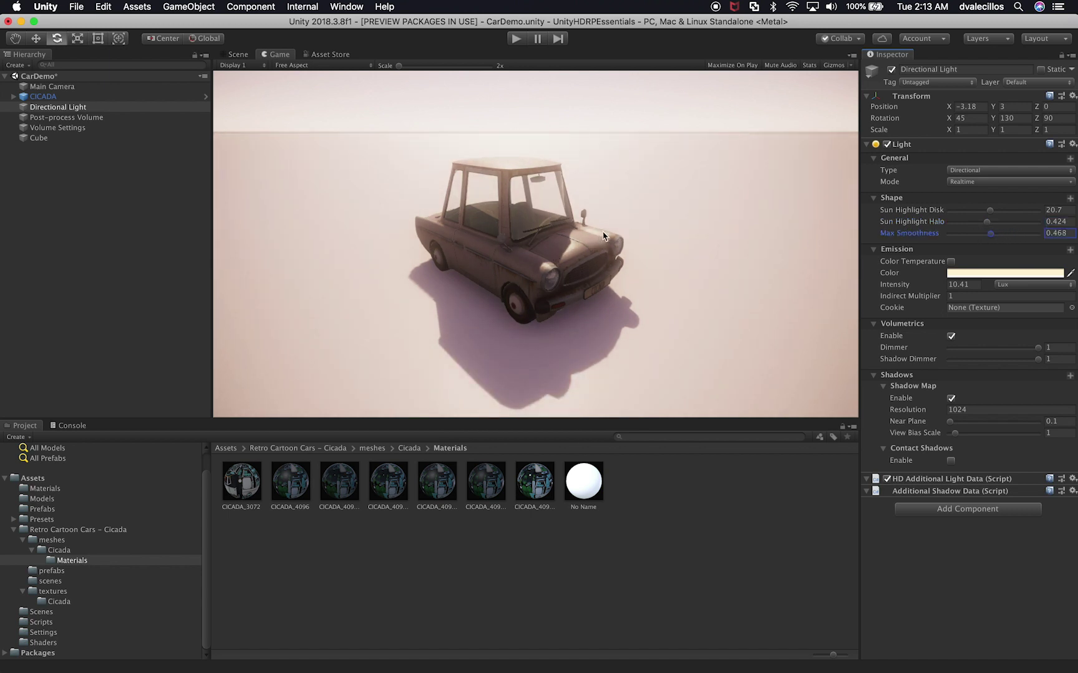
pyautogui.click(989, 210)
pyautogui.moveTo(989, 210)
pyautogui.mouseDown()
pyautogui.moveTo(950, 211)
pyautogui.moveTo(998, 209)
pyautogui.mouseUp()
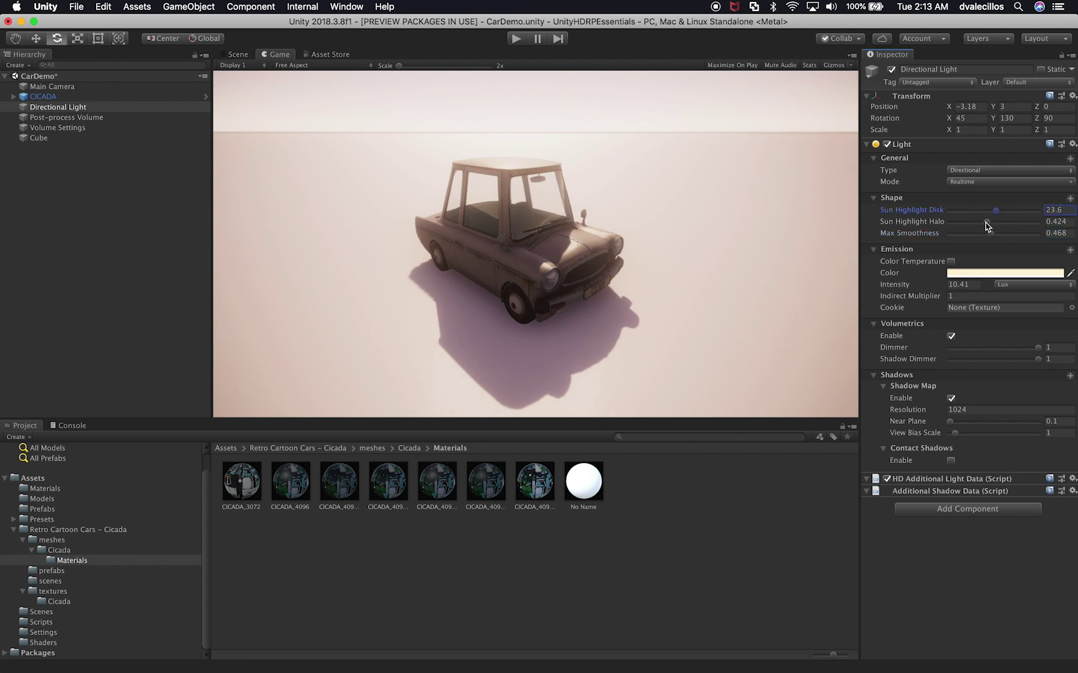
# - Set the Directional Light's intensity to 8 Lux
pyautogui.moveTo(938, 288); pyautogui.dragTo(920, 288)
pyautogui.click(960, 283)
pyautogui.press('BackSpace')
pyautogui.write('8')
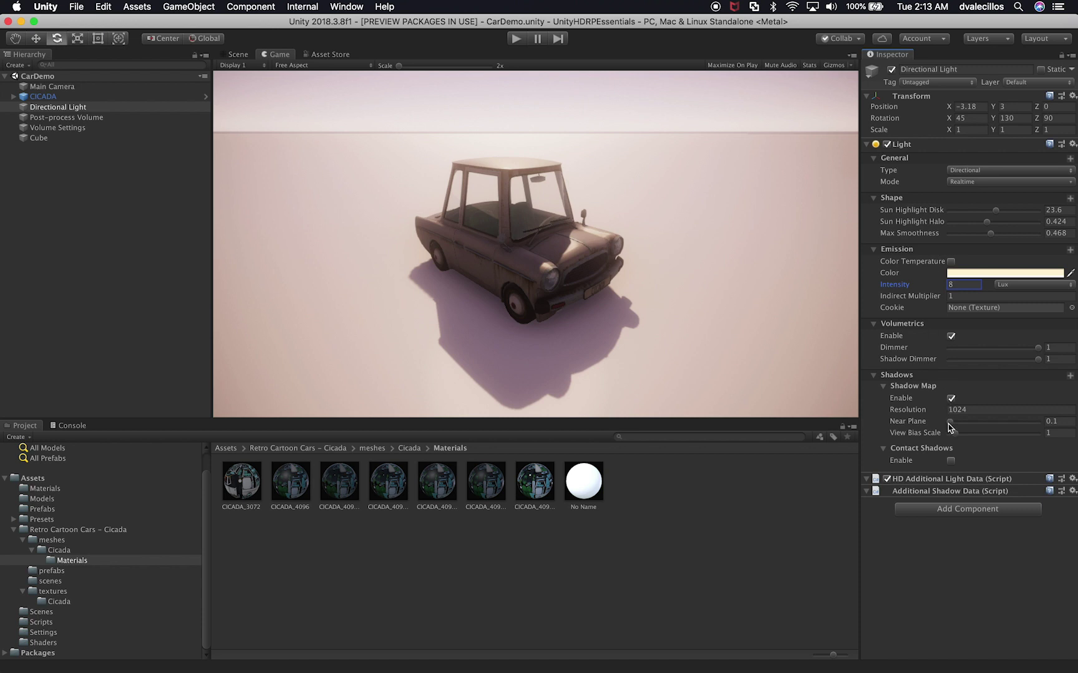
# - Configure the Directional Light's shadow map with resolution 2048, Near Plane 0.0001 and View Bias Scale 0
pyautogui.moveTo(952, 436); pyautogui.dragTo(996, 407)
pyautogui.click(995, 408)
pyautogui.click(994, 408)
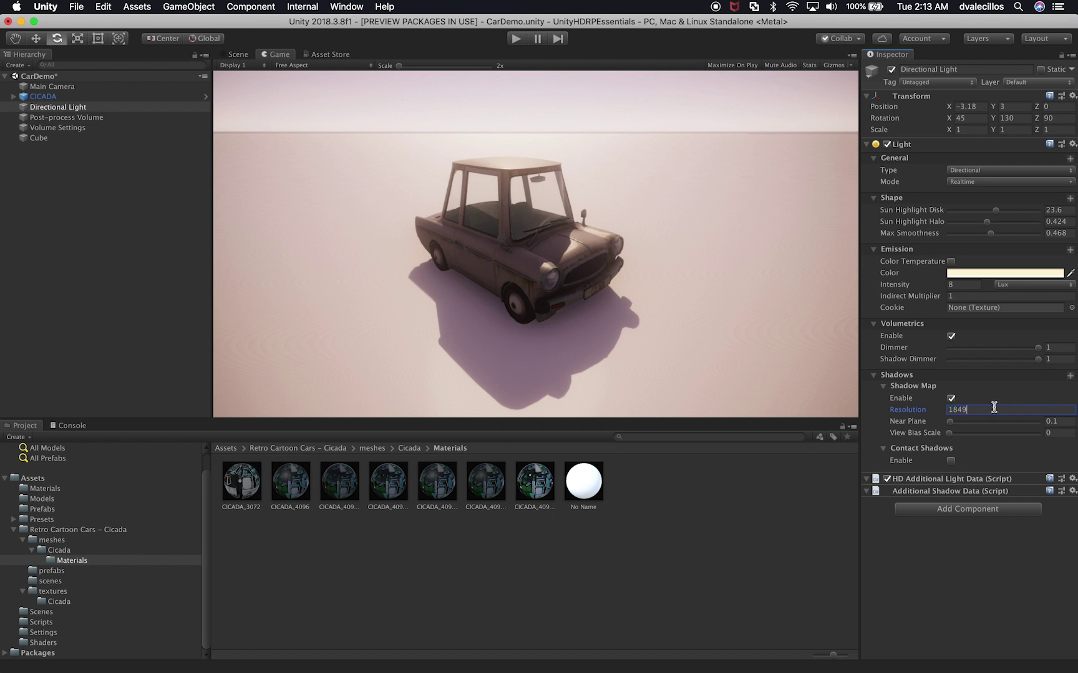
pyautogui.click(933, 410)
pyautogui.write('2048')
pyautogui.doubleClick(960, 409)
pyautogui.moveTo(949, 422)
pyautogui.mouseDown()
pyautogui.moveTo(981, 424)
pyautogui.moveTo(947, 432)
pyautogui.mouseUp()
pyautogui.click(948, 435)
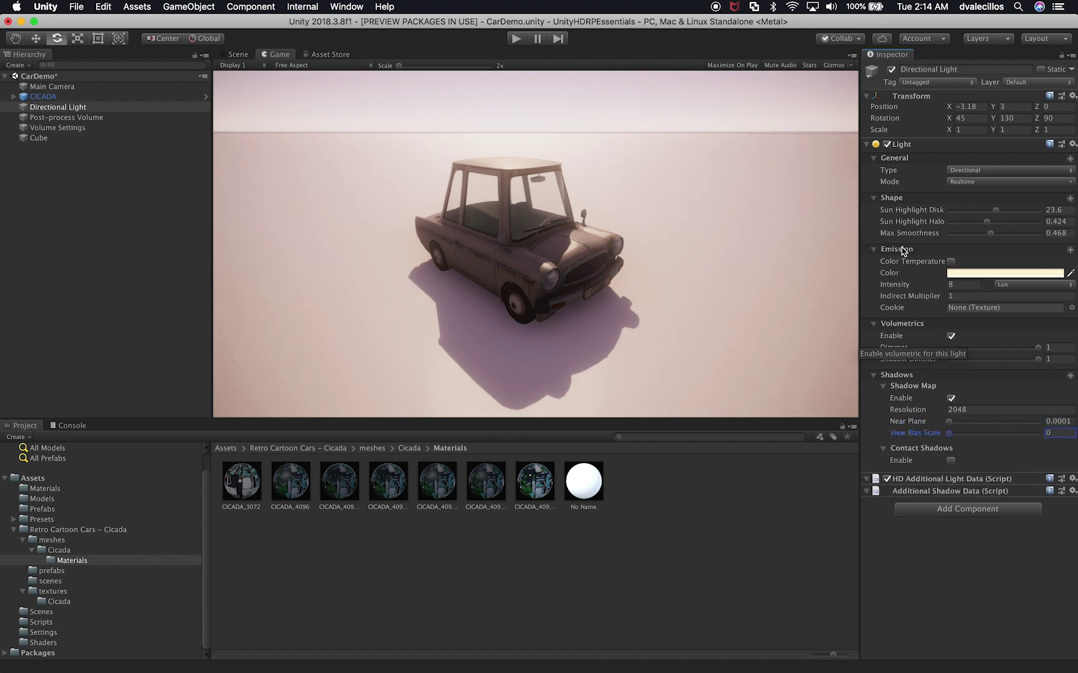
pyautogui.click(675, 306)
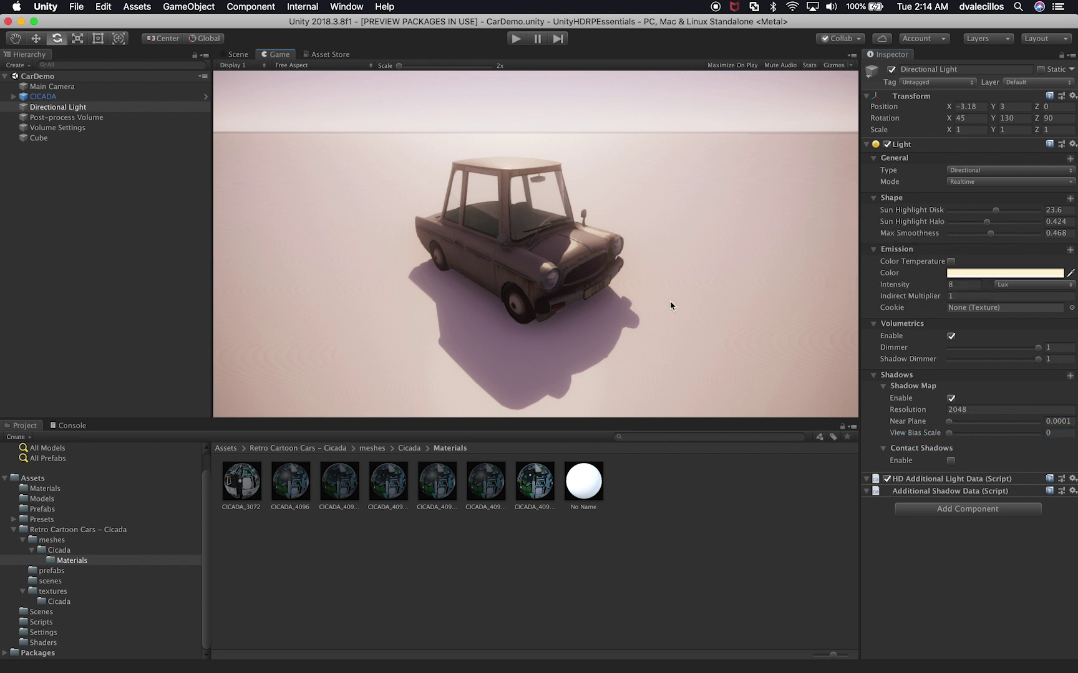
# - Set the Post-process Volume's white balance to Temperature 25 and Tint 0 in Color Grading
pyautogui.click(53, 120)
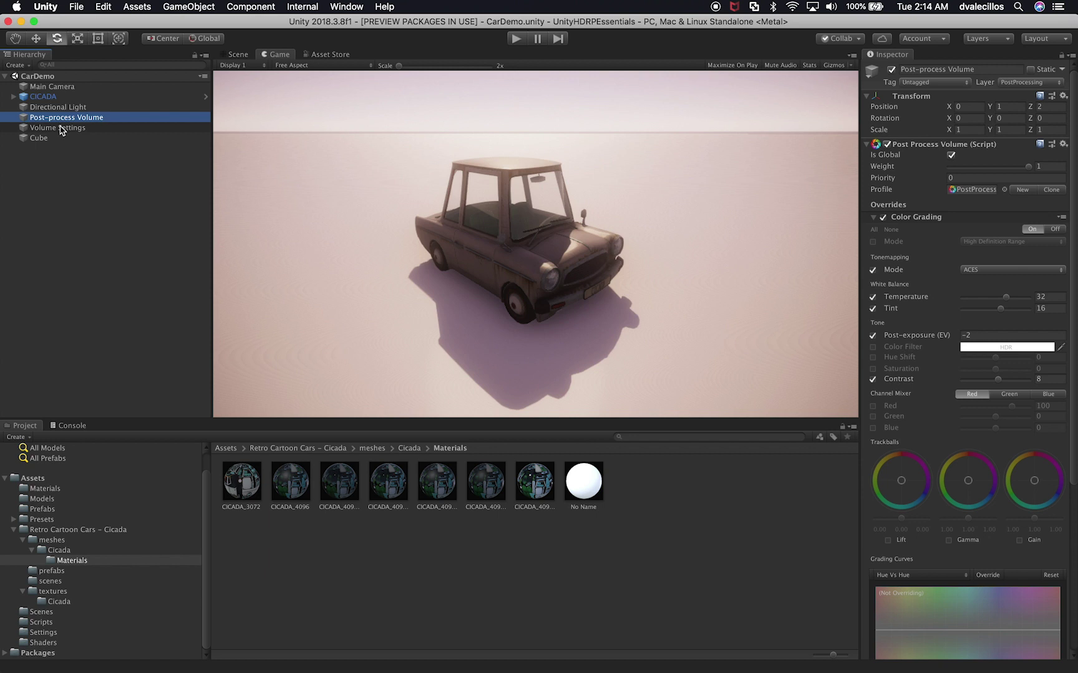
pyautogui.moveTo(1001, 299)
pyautogui.mouseDown()
pyautogui.moveTo(1008, 314)
pyautogui.moveTo(991, 317)
pyautogui.moveTo(997, 298)
pyautogui.mouseUp()
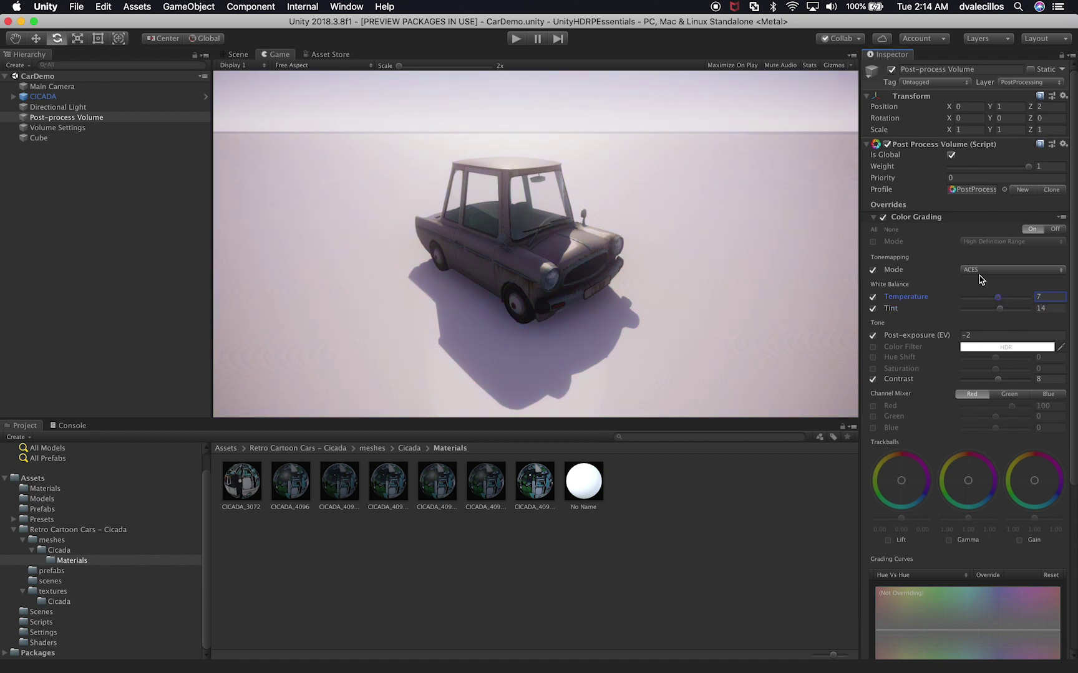
pyautogui.moveTo(998, 297); pyautogui.dragTo(993, 311)
pyautogui.click(994, 299)
pyautogui.click(1045, 297)
pyautogui.write('0')
pyautogui.press('Tab')
pyautogui.write('0')
pyautogui.moveTo(997, 297); pyautogui.dragTo(1004, 296)
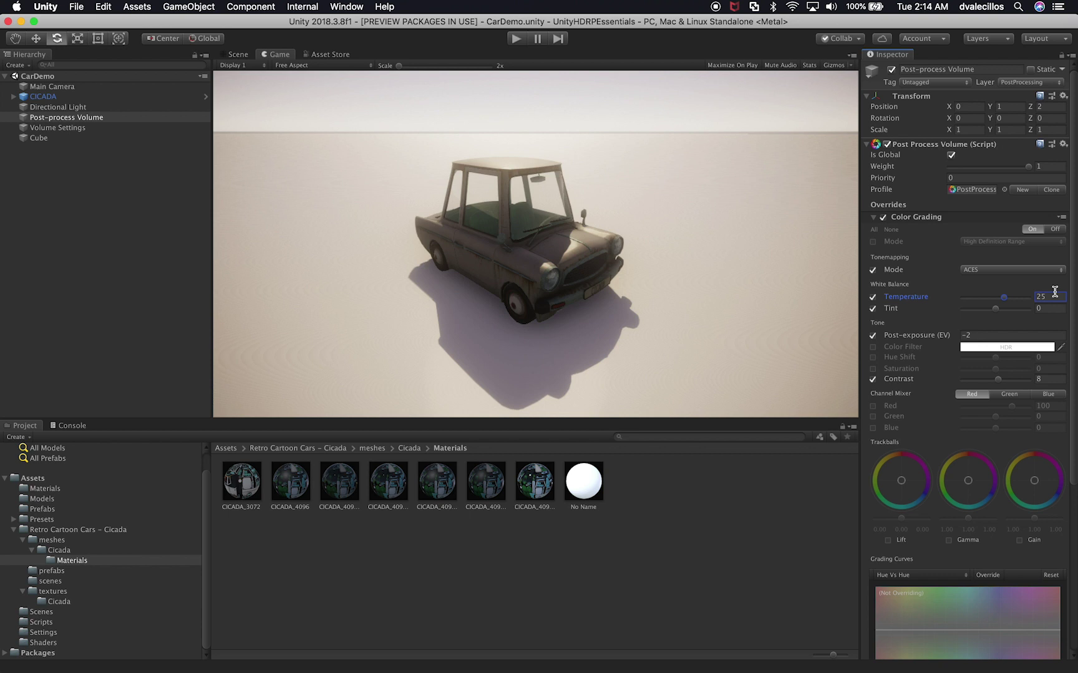
# - Set the Post-process Volume's Bloom effect to Intensity 1.95 and Threshold 1.25
pyautogui.click(935, 219)
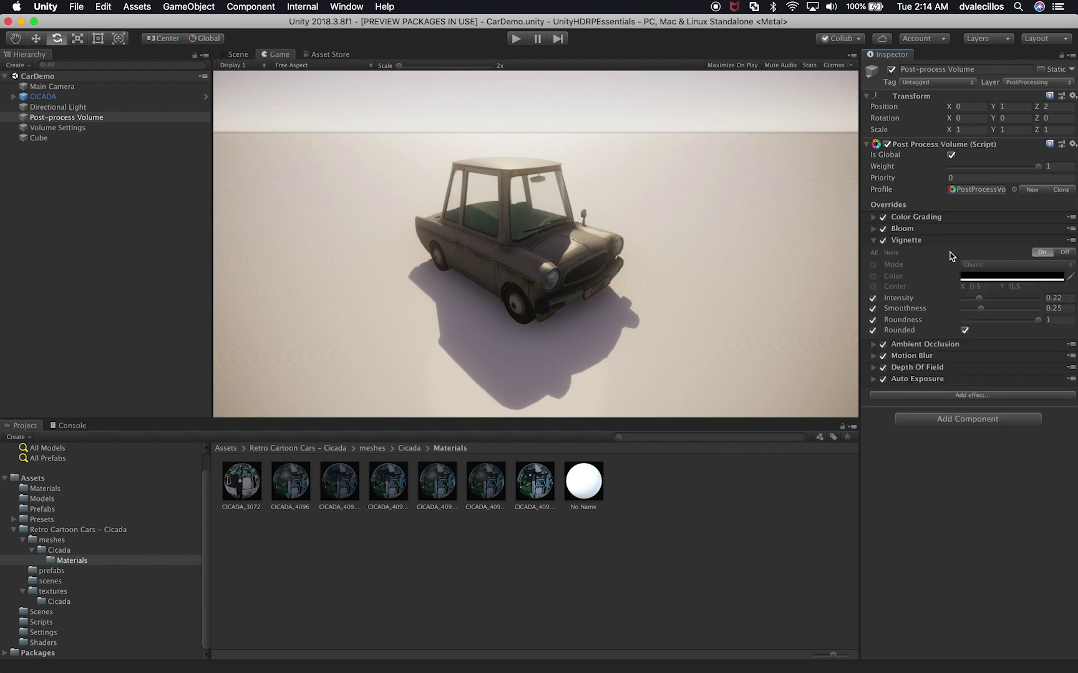
pyautogui.click(908, 230)
pyautogui.moveTo(899, 264)
pyautogui.mouseDown()
pyautogui.moveTo(925, 273)
pyautogui.moveTo(901, 275)
pyautogui.moveTo(914, 276)
pyautogui.mouseUp()
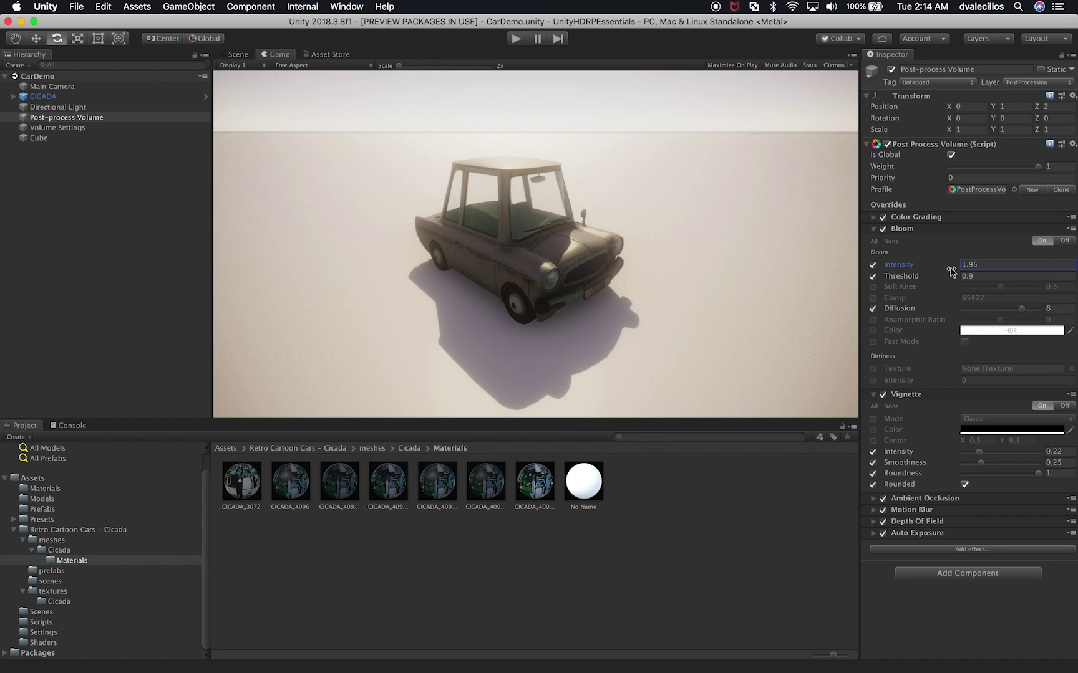
pyautogui.moveTo(933, 281)
pyautogui.mouseDown()
pyautogui.moveTo(986, 279)
pyautogui.moveTo(910, 280)
pyautogui.moveTo(940, 275)
pyautogui.mouseUp()
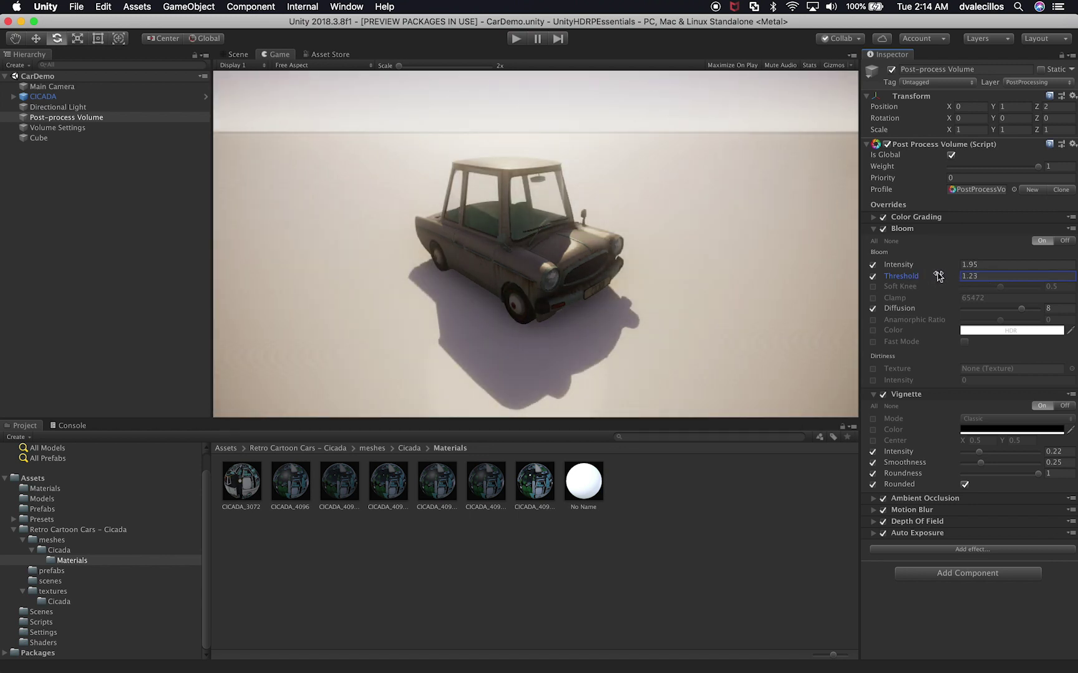
pyautogui.click(993, 275)
pyautogui.write('1')
pyautogui.write('.24')
# - Set the Vignette to Intensity 0.262 and Smoothness 0.53, and compare the image with its overrides off and on
pyautogui.moveTo(977, 453)
pyautogui.mouseDown()
pyautogui.moveTo(997, 453)
pyautogui.moveTo(971, 464)
pyautogui.moveTo(1008, 461)
pyautogui.moveTo(1004, 473)
pyautogui.moveTo(1040, 468)
pyautogui.moveTo(980, 454)
pyautogui.moveTo(1014, 462)
pyautogui.moveTo(982, 454)
pyautogui.moveTo(990, 465)
pyautogui.moveTo(992, 453)
pyautogui.moveTo(973, 465)
pyautogui.moveTo(1002, 459)
pyautogui.moveTo(984, 455)
pyautogui.mouseUp()
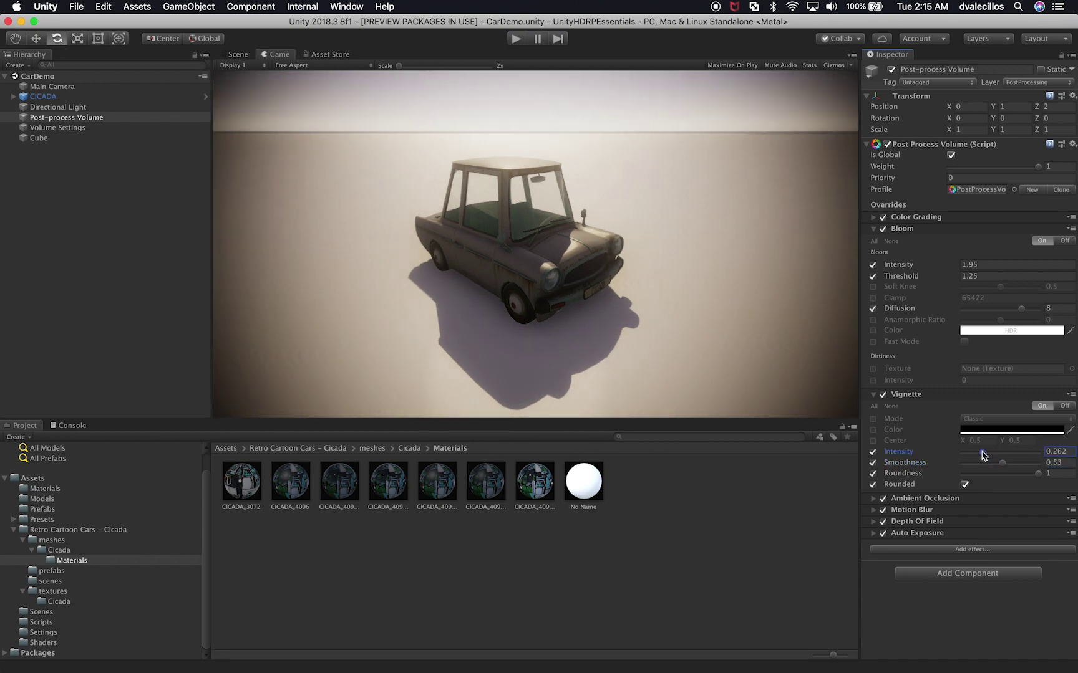
pyautogui.click(1063, 406)
pyautogui.click(1043, 406)
# - Compare the image with Bloom off and on, and set its Threshold to 1.05 and Intensity to 2.21 in an enlarged game view
pyautogui.click(1063, 240)
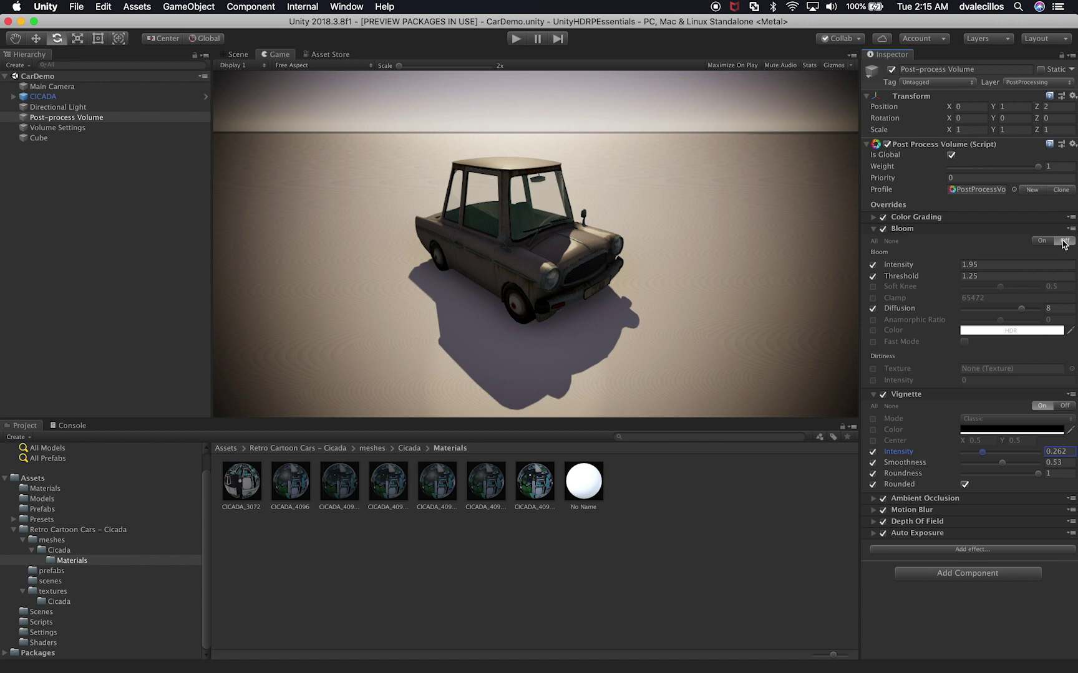
pyautogui.click(1044, 240)
pyautogui.moveTo(957, 277); pyautogui.dragTo(921, 275)
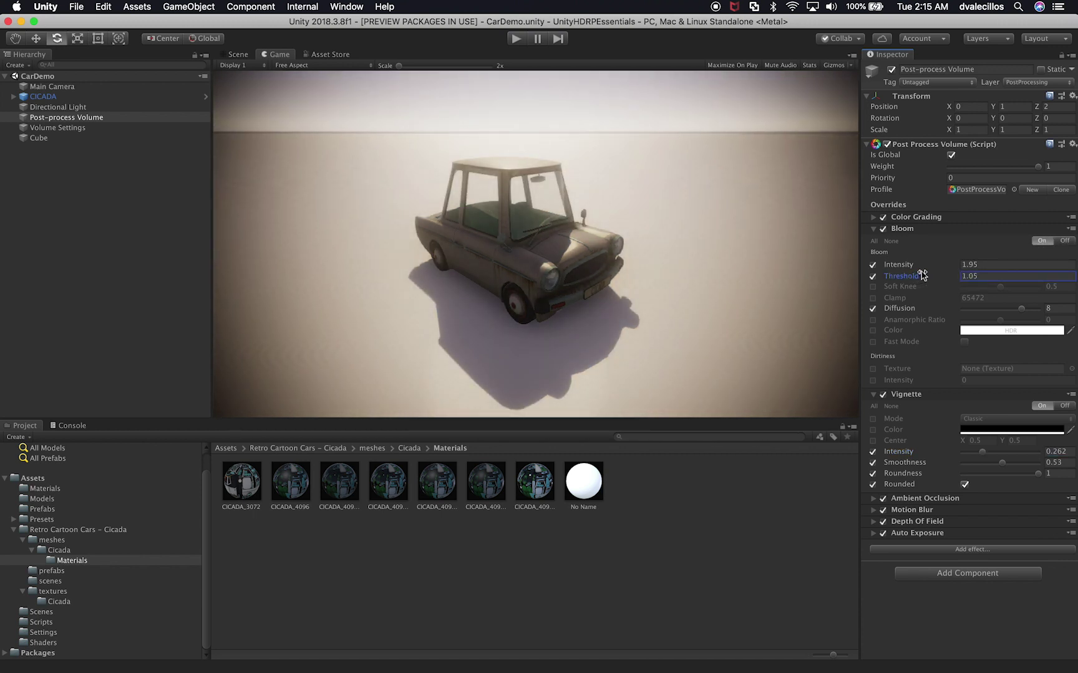
pyautogui.moveTo(629, 420); pyautogui.dragTo(627, 486)
pyautogui.moveTo(214, 202); pyautogui.dragTo(134, 203)
pyautogui.moveTo(912, 269)
pyautogui.mouseDown()
pyautogui.moveTo(889, 269)
pyautogui.moveTo(911, 267)
pyautogui.mouseUp()
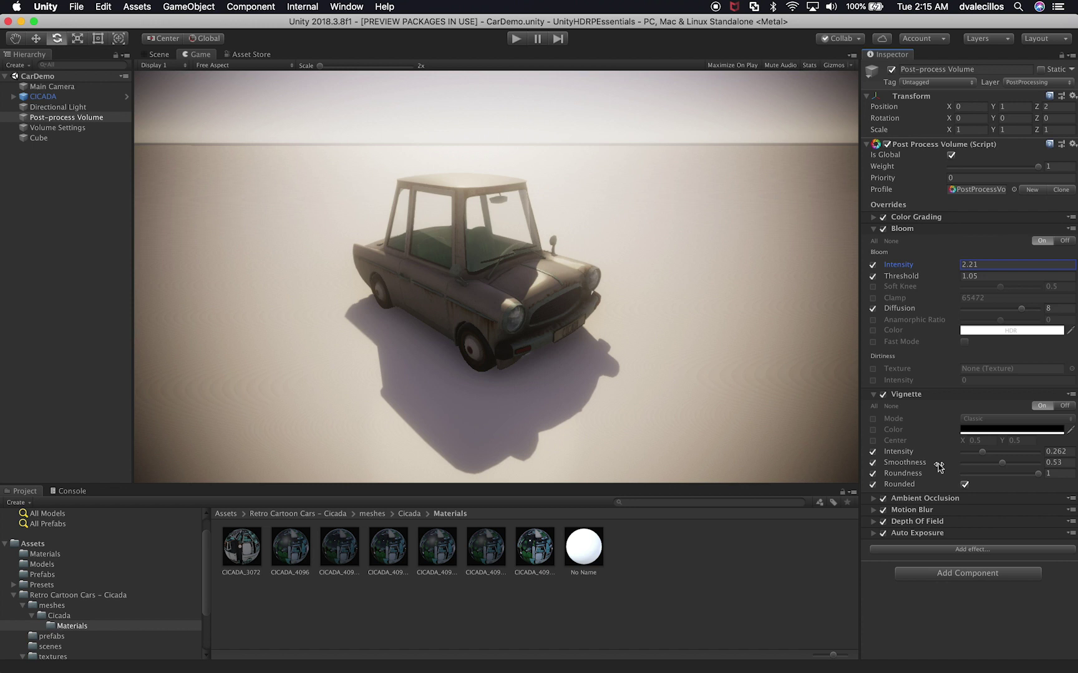
# - Set the Post-process Volume's Ambient Occlusion to Intensity 0.58, Thickness Modifier 3.53 and Direct Lighting Strength 0
pyautogui.click(921, 498)
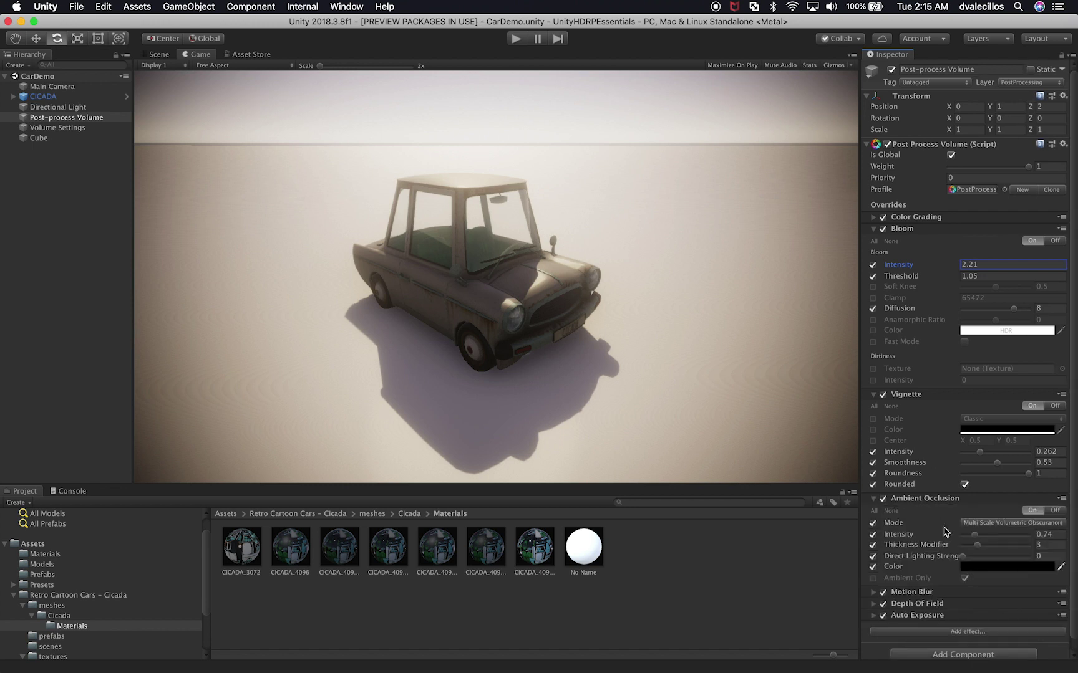
pyautogui.scroll(-1, 943, 531)
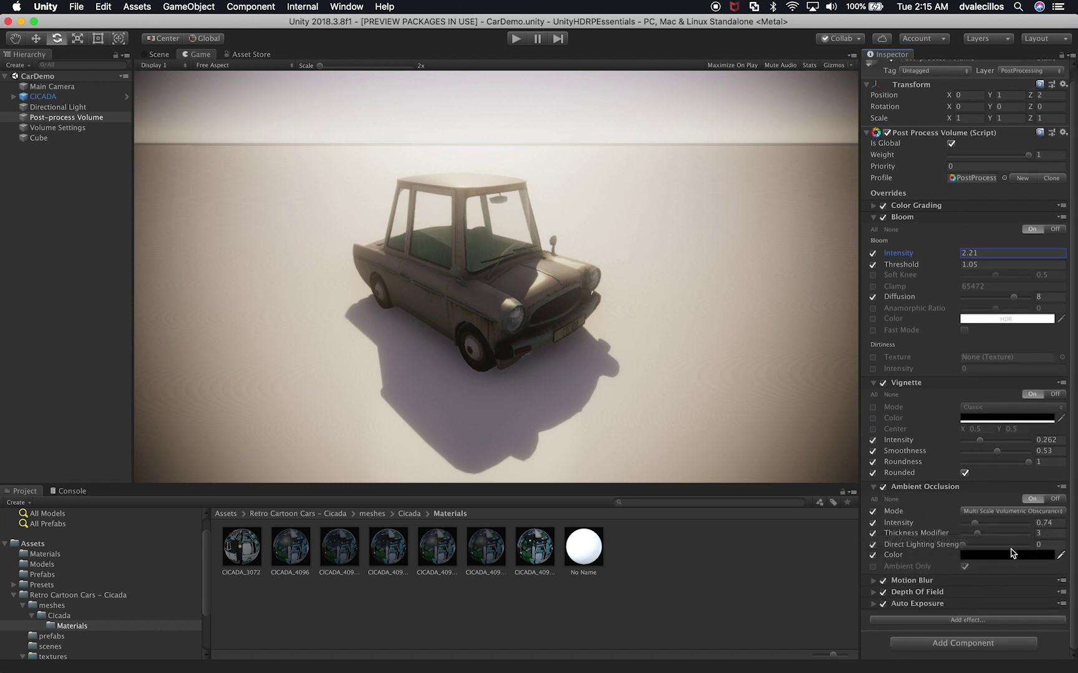
pyautogui.moveTo(975, 523)
pyautogui.mouseDown()
pyautogui.moveTo(996, 525)
pyautogui.moveTo(967, 529)
pyautogui.moveTo(977, 529)
pyautogui.mouseUp()
pyautogui.moveTo(977, 538)
pyautogui.mouseDown()
pyautogui.moveTo(1007, 539)
pyautogui.moveTo(970, 539)
pyautogui.moveTo(983, 539)
pyautogui.mouseUp()
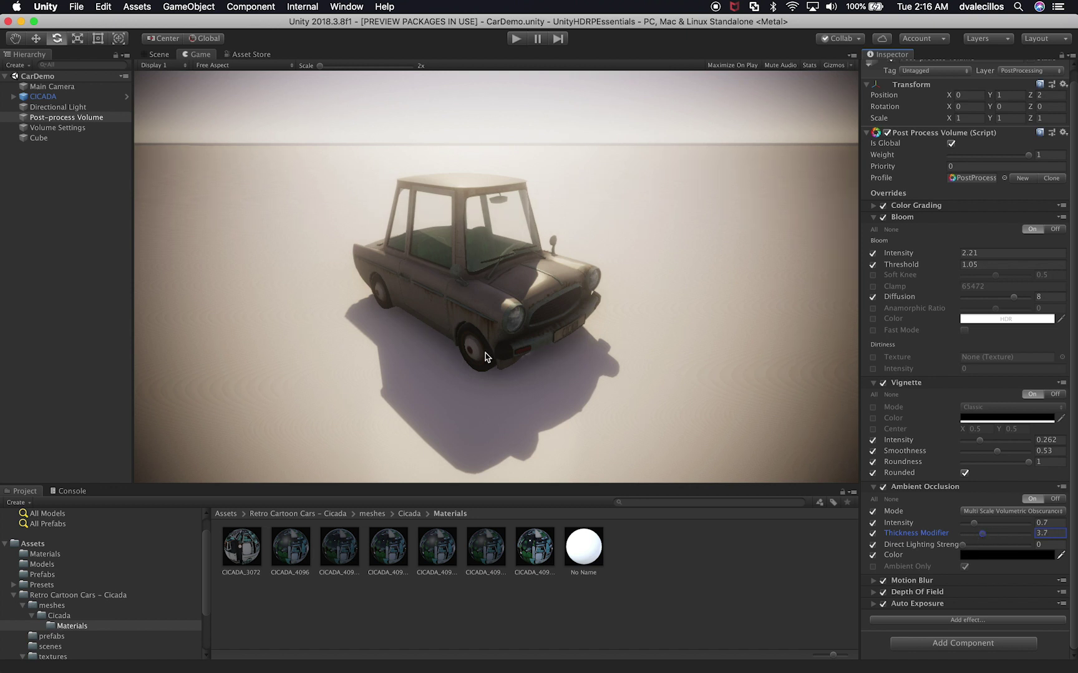
pyautogui.moveTo(966, 524); pyautogui.dragTo(959, 551)
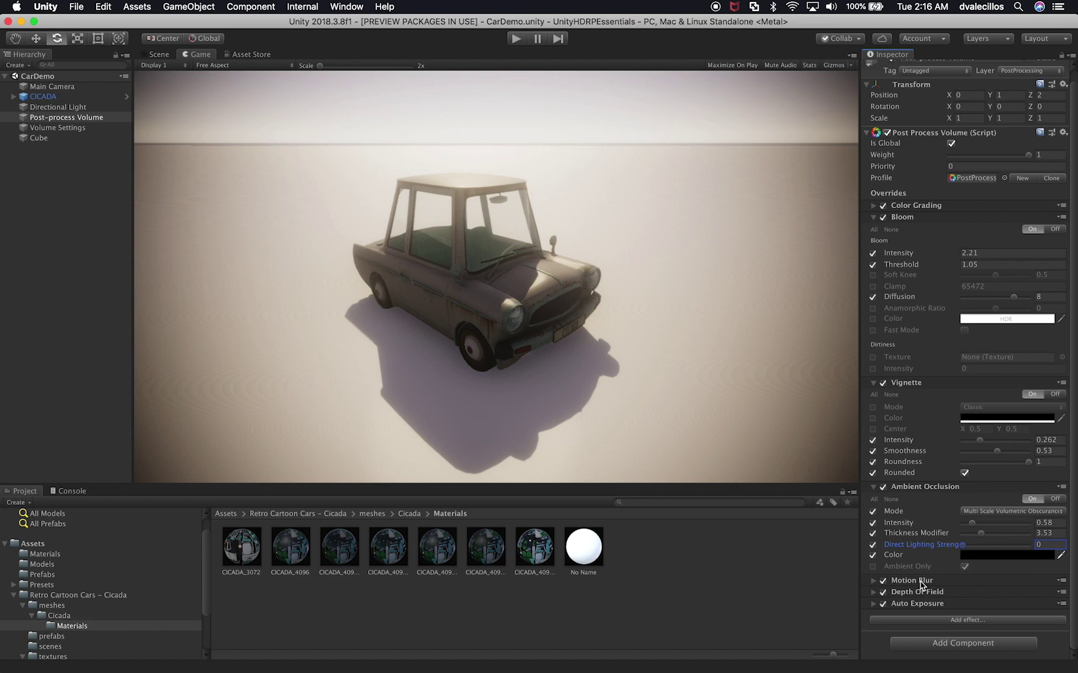
# - Set the Post-process Volume's Auto Exposure compensation to 2.7
pyautogui.click(916, 606)
pyautogui.scroll(-5, 959, 619)
pyautogui.moveTo(943, 552)
pyautogui.mouseDown()
pyautogui.moveTo(922, 553)
pyautogui.moveTo(958, 551)
pyautogui.moveTo(949, 555)
pyautogui.mouseUp()
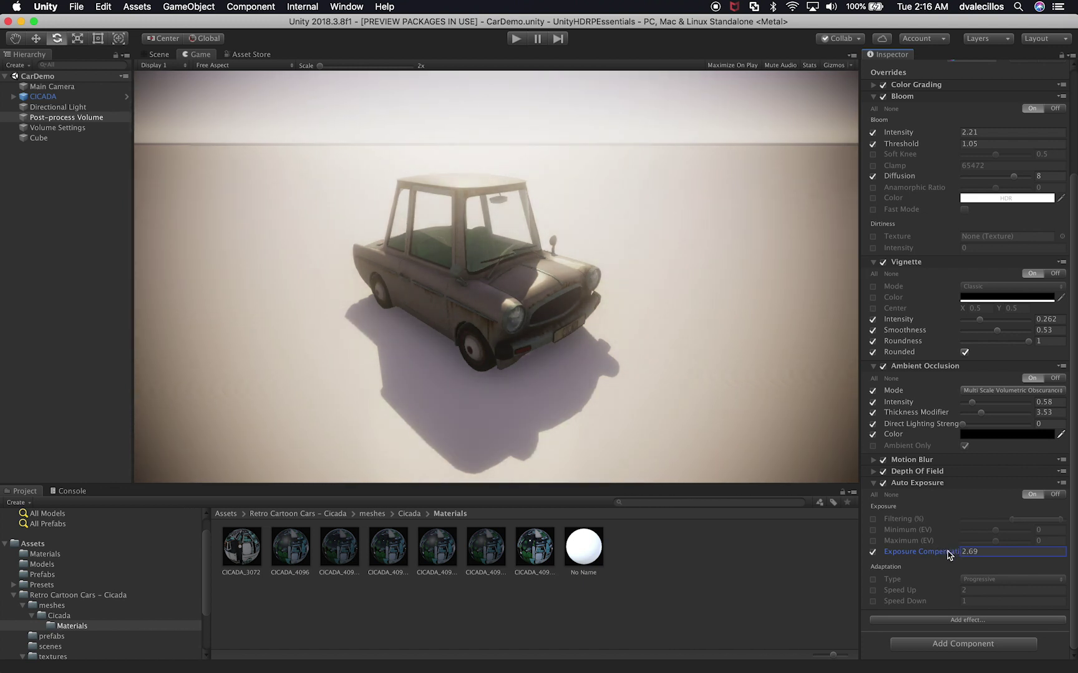
pyautogui.press('BackSpace')
pyautogui.press('BackSpace')
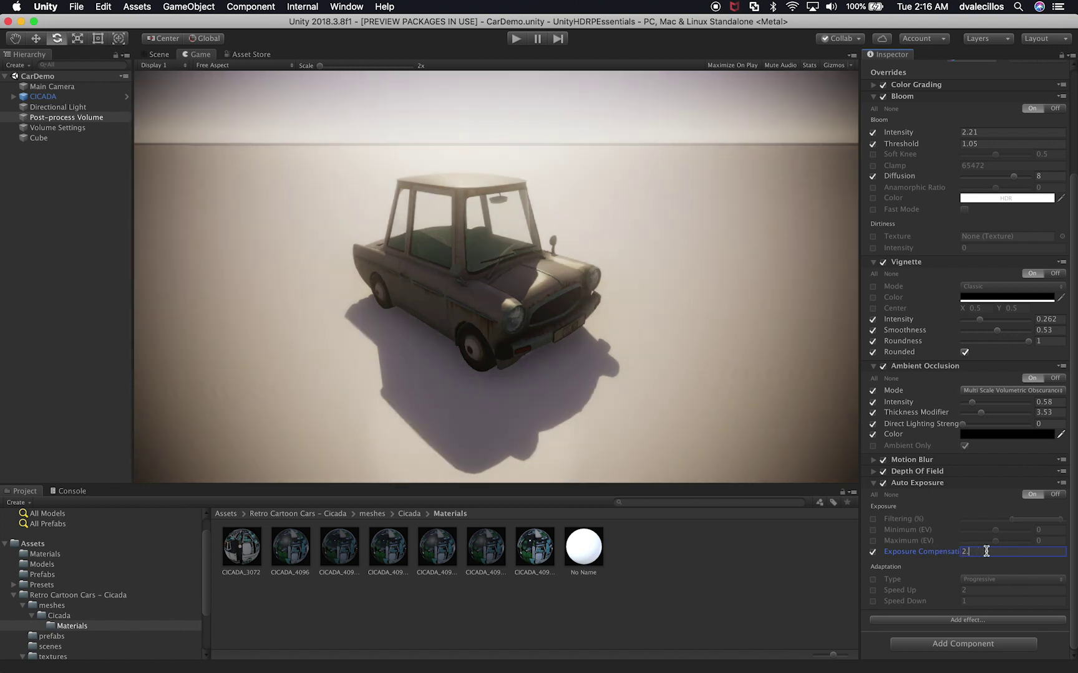
pyautogui.write('7')
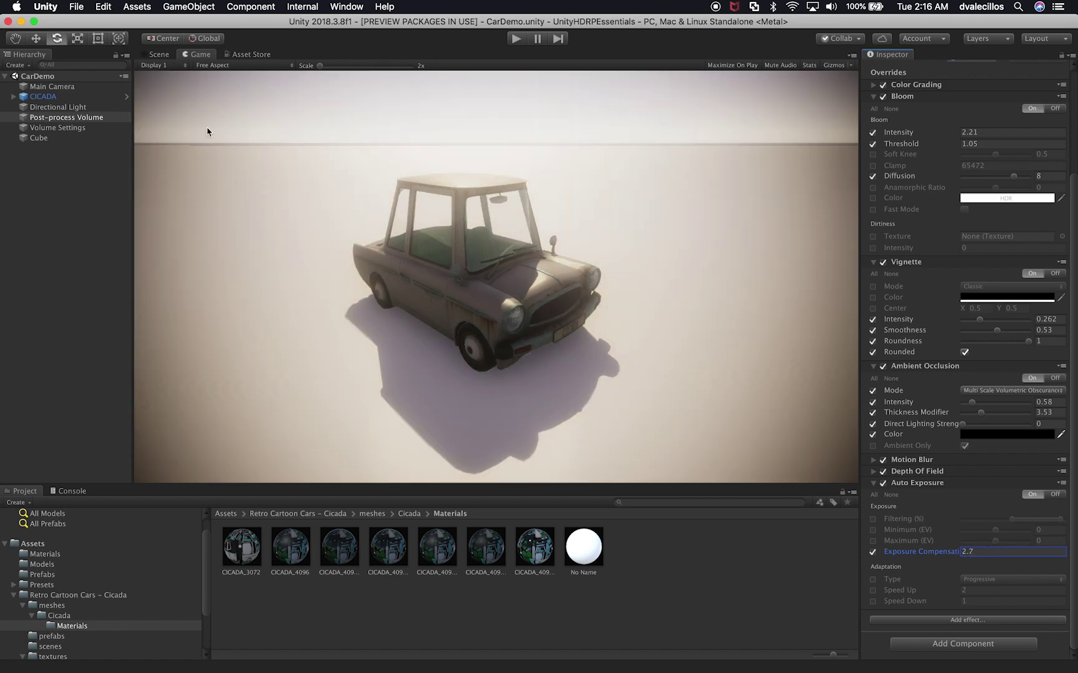
# - Set the Procedural Sky in Volume Settings to Sun Size 0.136, Sun Size Convergence 1.87 and Atmosphere Thickness 0.35
pyautogui.click(82, 108)
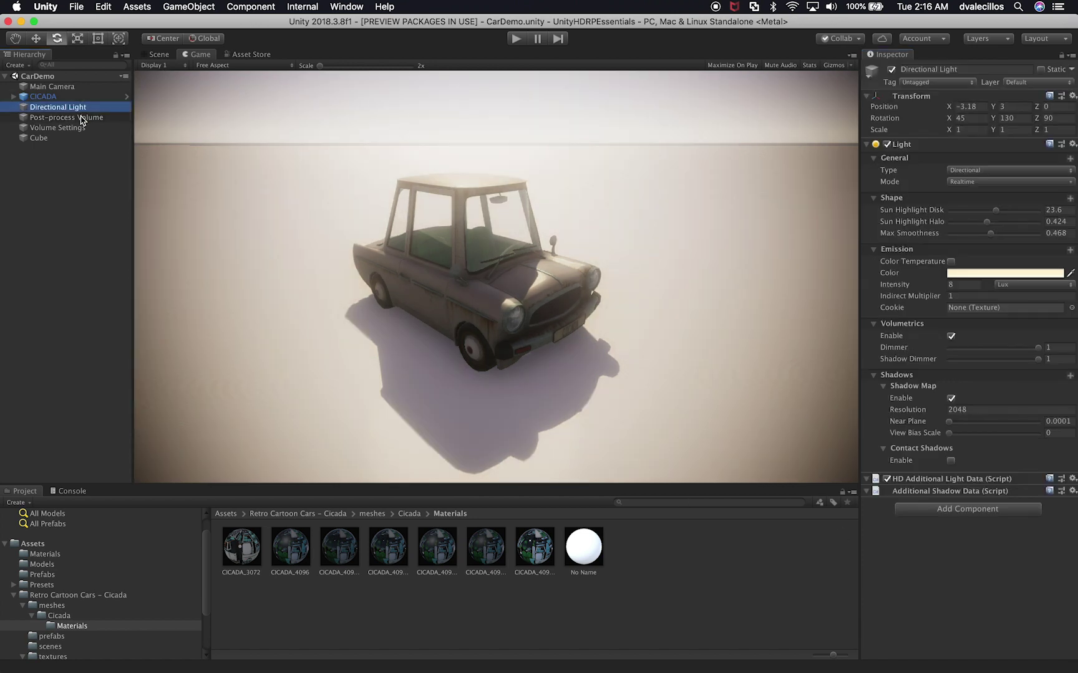
pyautogui.click(80, 128)
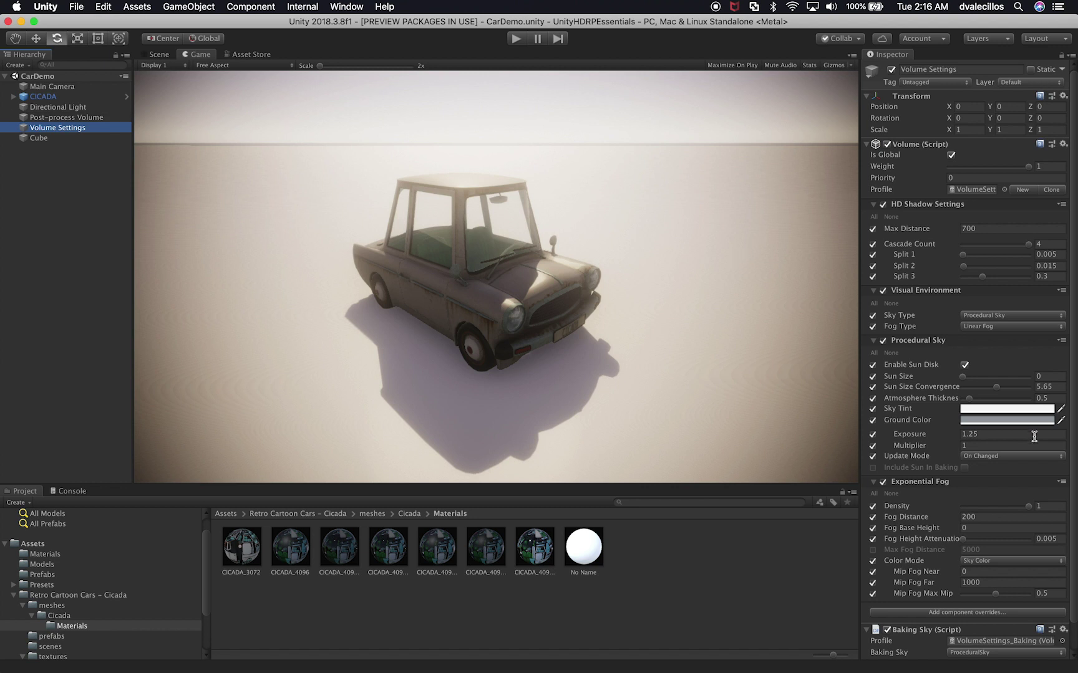
pyautogui.moveTo(963, 377)
pyautogui.mouseDown()
pyautogui.moveTo(989, 377)
pyautogui.moveTo(950, 384)
pyautogui.moveTo(996, 382)
pyautogui.moveTo(974, 378)
pyautogui.moveTo(977, 399)
pyautogui.moveTo(1035, 391)
pyautogui.moveTo(963, 398)
pyautogui.moveTo(991, 398)
pyautogui.moveTo(970, 389)
pyautogui.mouseUp()
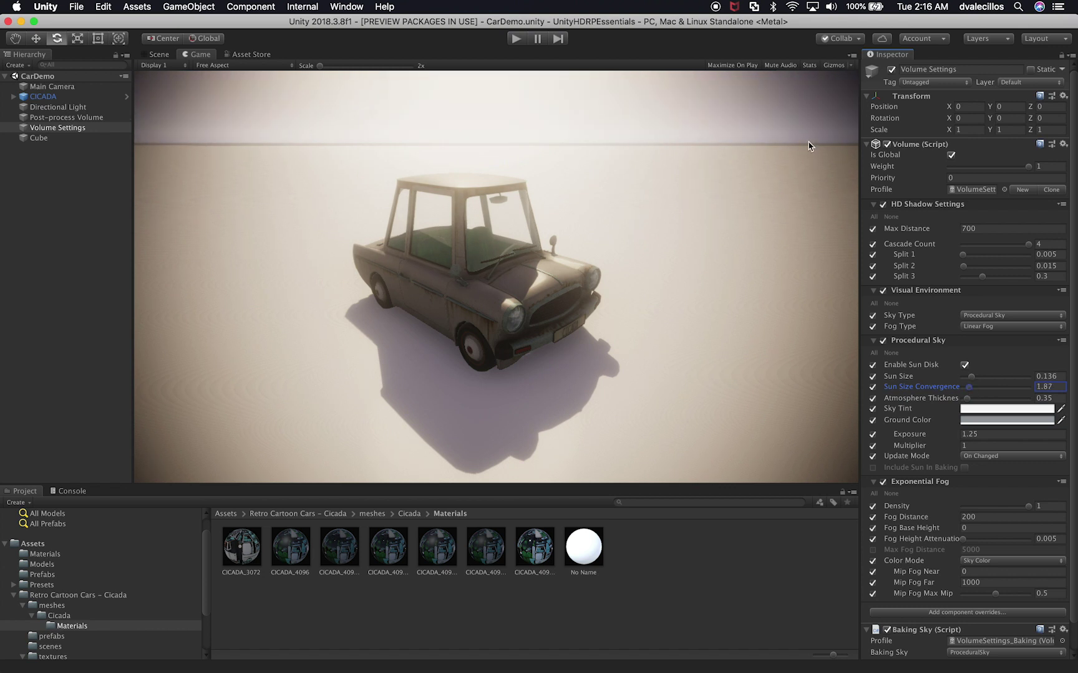
# - Change the Procedural Sky's Ground Color to a very pale pink
pyautogui.click(970, 421)
pyautogui.moveTo(787, 215); pyautogui.dragTo(748, 166)
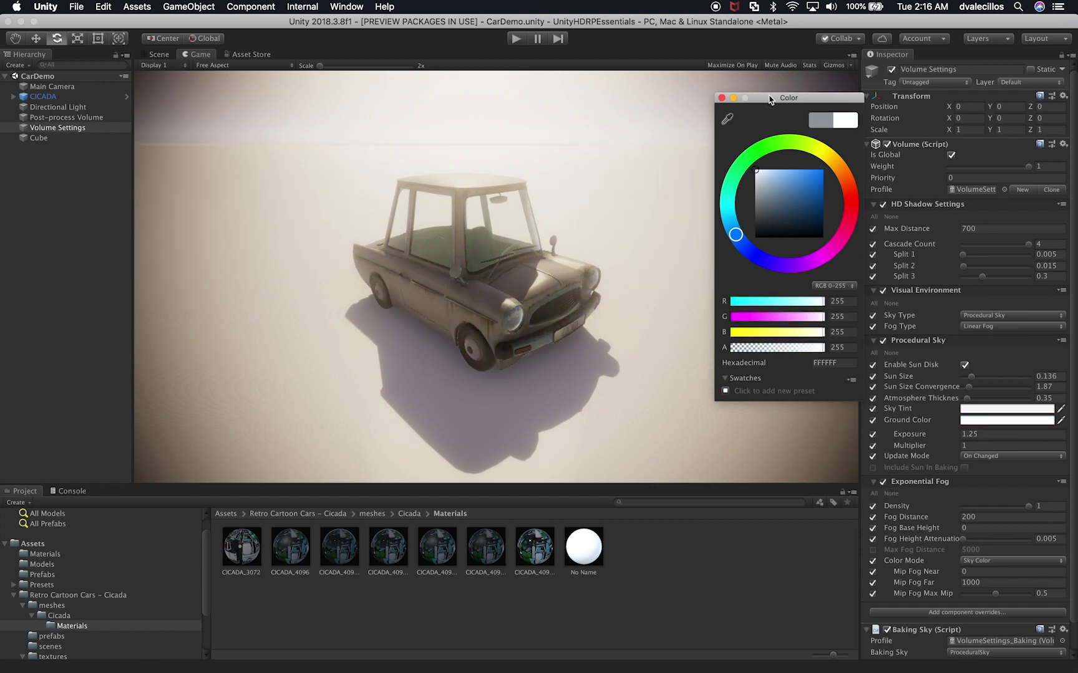
pyautogui.moveTo(770, 99); pyautogui.dragTo(815, 99)
pyautogui.moveTo(820, 187)
pyautogui.mouseDown()
pyautogui.moveTo(808, 233)
pyautogui.moveTo(850, 173)
pyautogui.moveTo(873, 170)
pyautogui.moveTo(896, 213)
pyautogui.moveTo(868, 160)
pyautogui.moveTo(885, 178)
pyautogui.moveTo(884, 205)
pyautogui.moveTo(845, 197)
pyautogui.moveTo(865, 186)
pyautogui.moveTo(811, 205)
pyautogui.moveTo(800, 170)
pyautogui.moveTo(803, 180)
pyautogui.mouseUp()
pyautogui.press('Return')
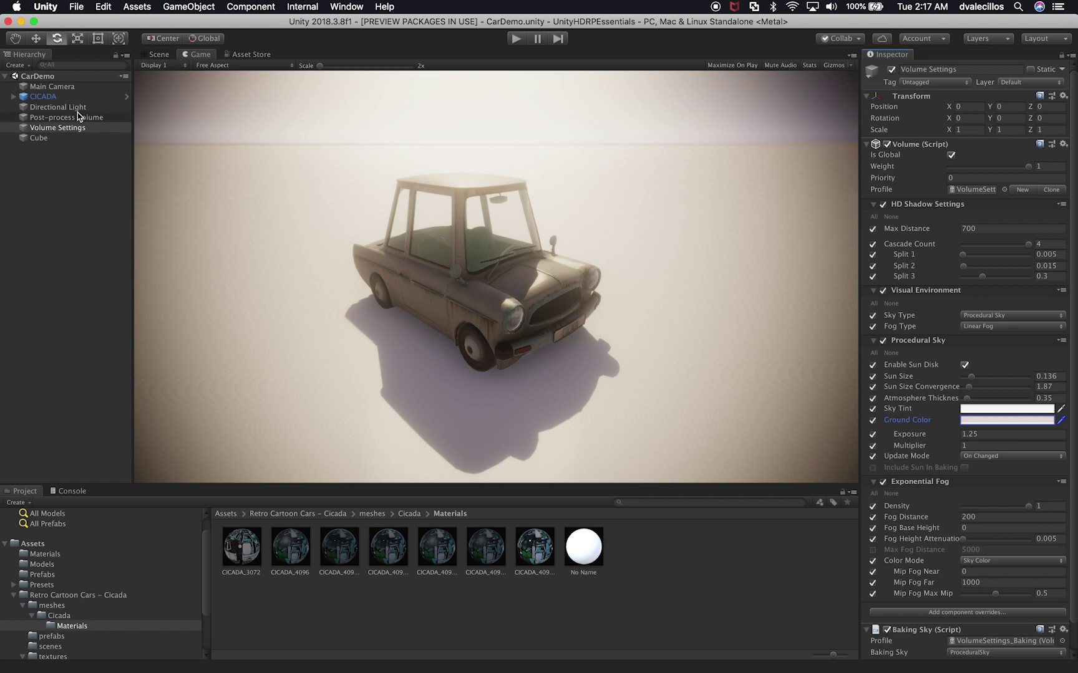
# - Set the Post-process Volume's Color Grading to Post-exposure -2.47 and Contrast 31
pyautogui.click(59, 87)
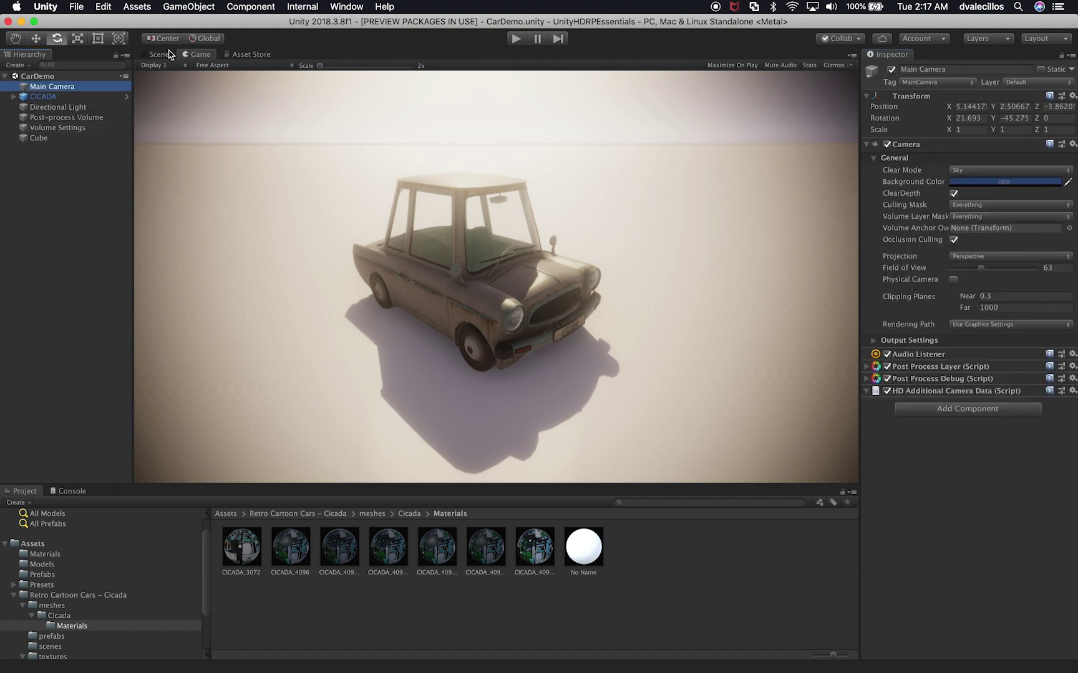
pyautogui.click(937, 368)
pyautogui.click(66, 118)
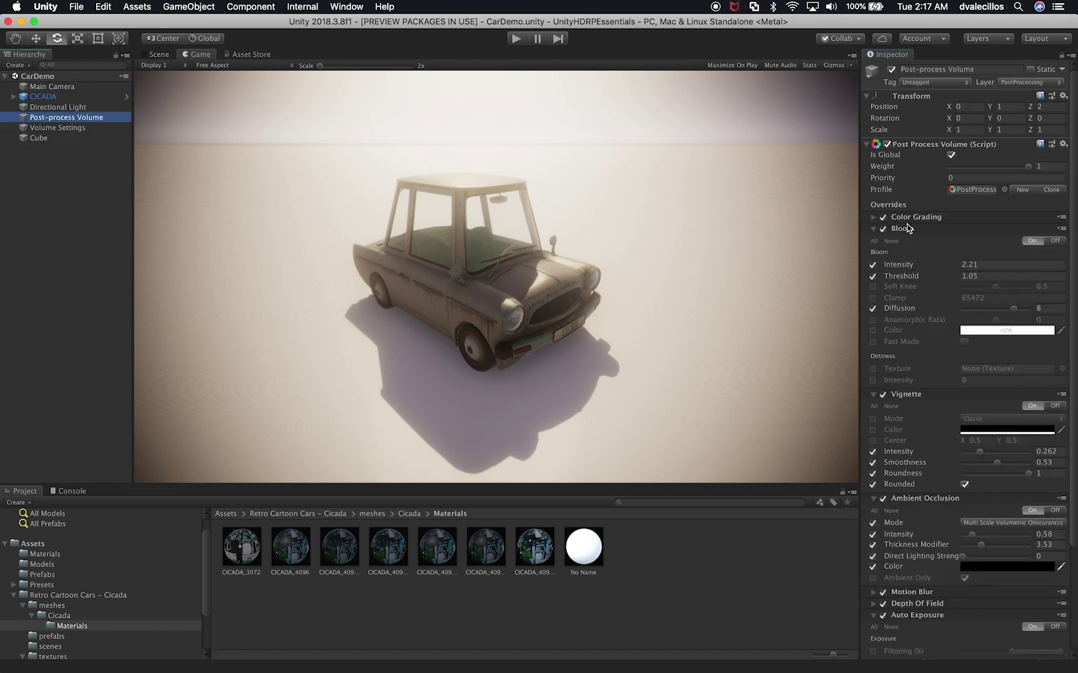
pyautogui.click(910, 230)
pyautogui.click(921, 219)
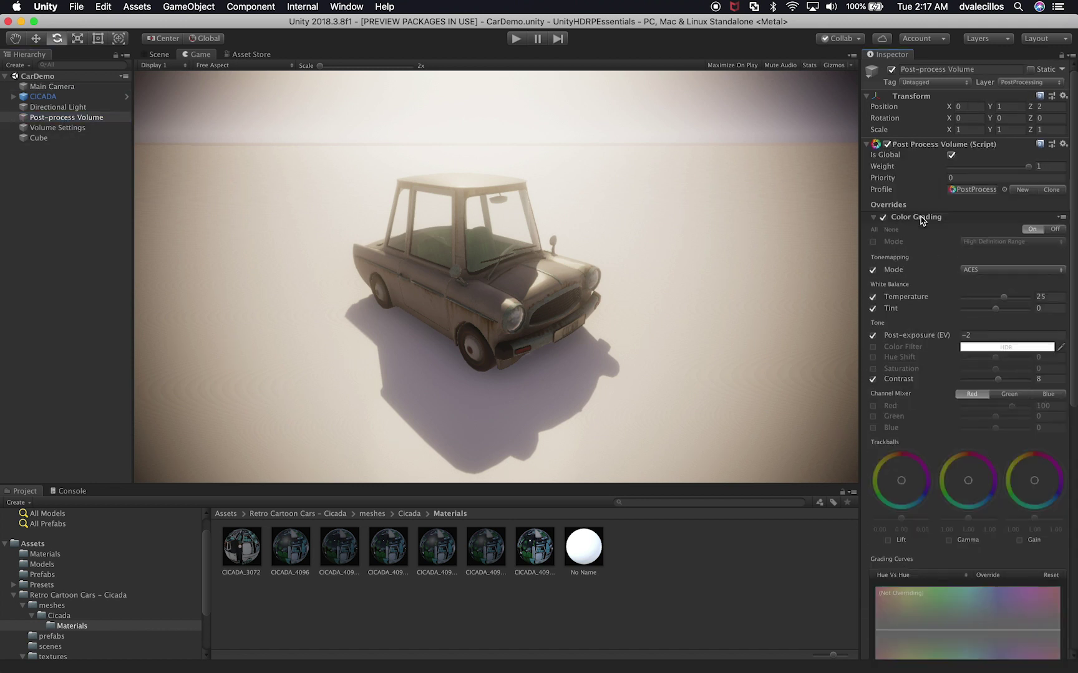
pyautogui.moveTo(933, 335); pyautogui.dragTo(926, 338)
pyautogui.moveTo(996, 381)
pyautogui.mouseDown()
pyautogui.moveTo(1023, 379)
pyautogui.moveTo(1004, 380)
pyautogui.mouseUp()
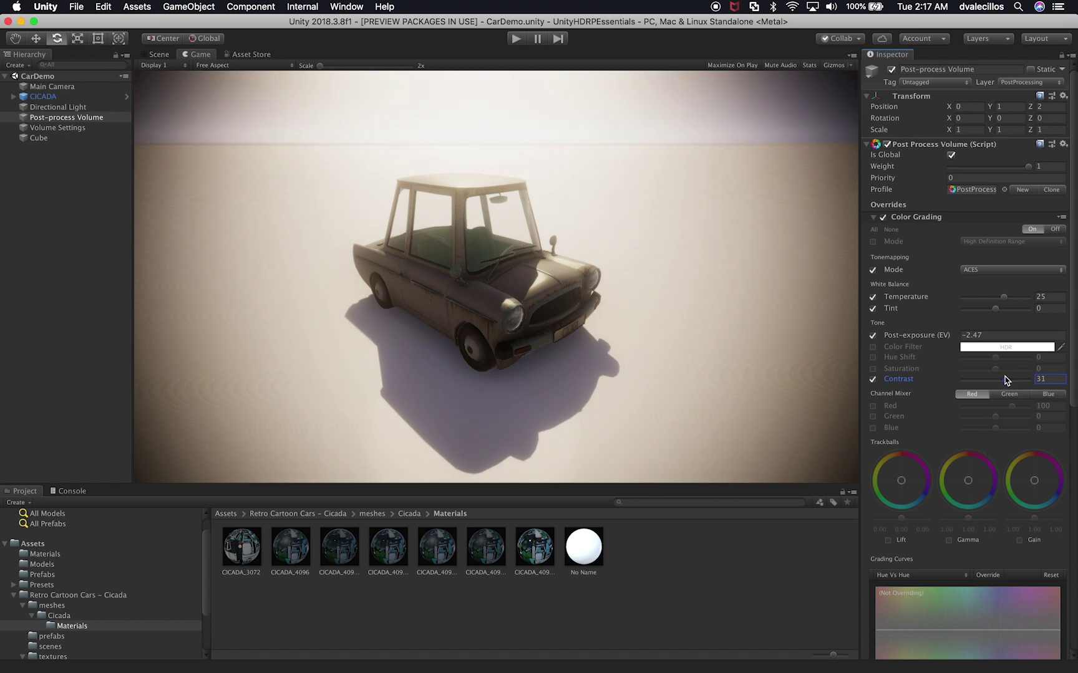
# - Turn off Low Resolution Aspect Ratios for the game view, keeping Free Aspect
pyautogui.click(225, 65)
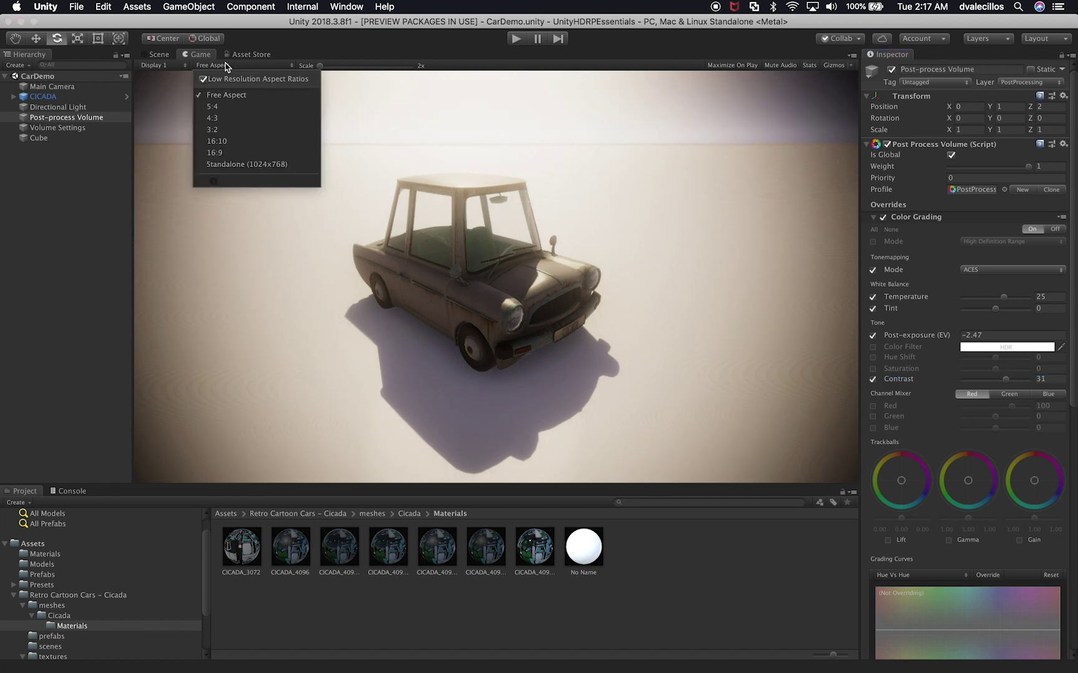
pyautogui.click(516, 280)
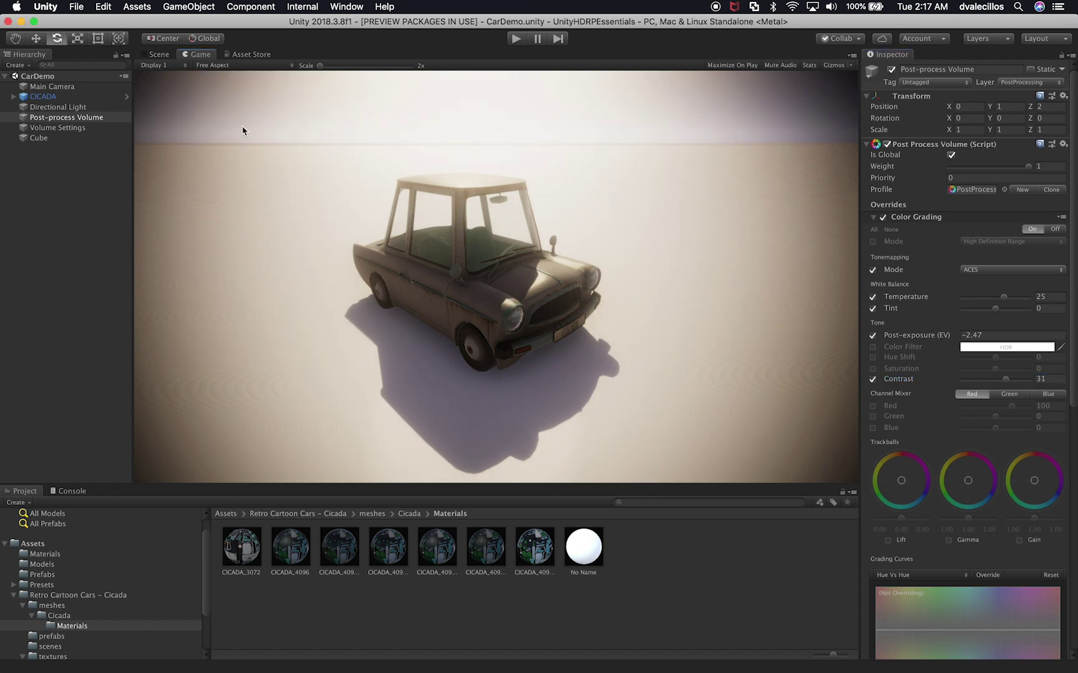
pyautogui.click(217, 67)
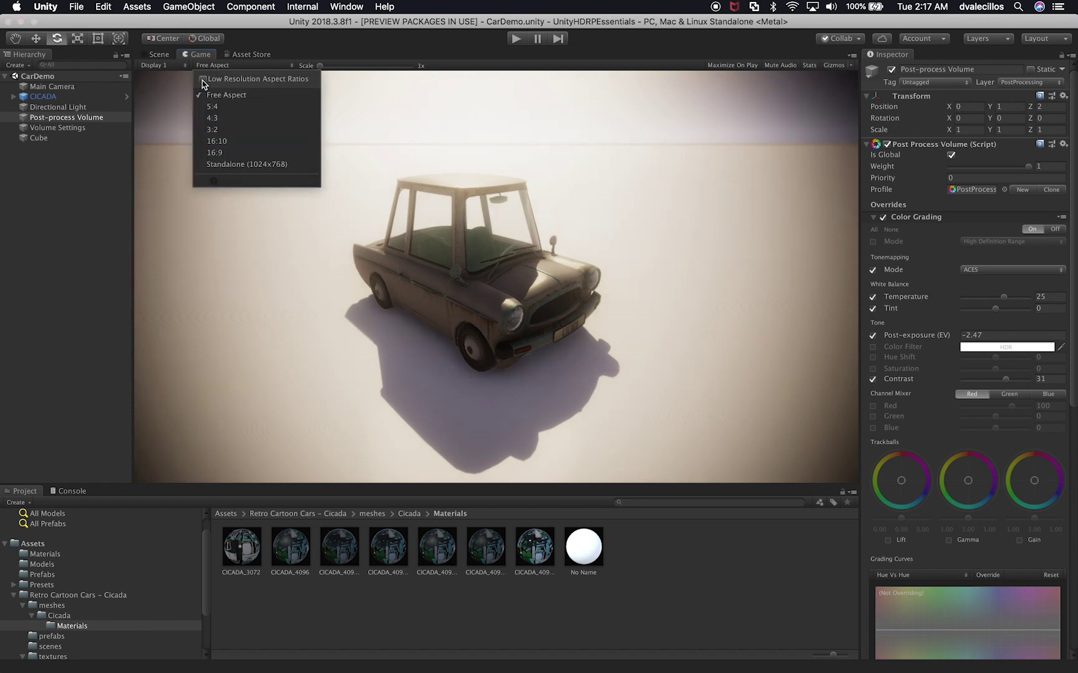
pyautogui.click(497, 302)
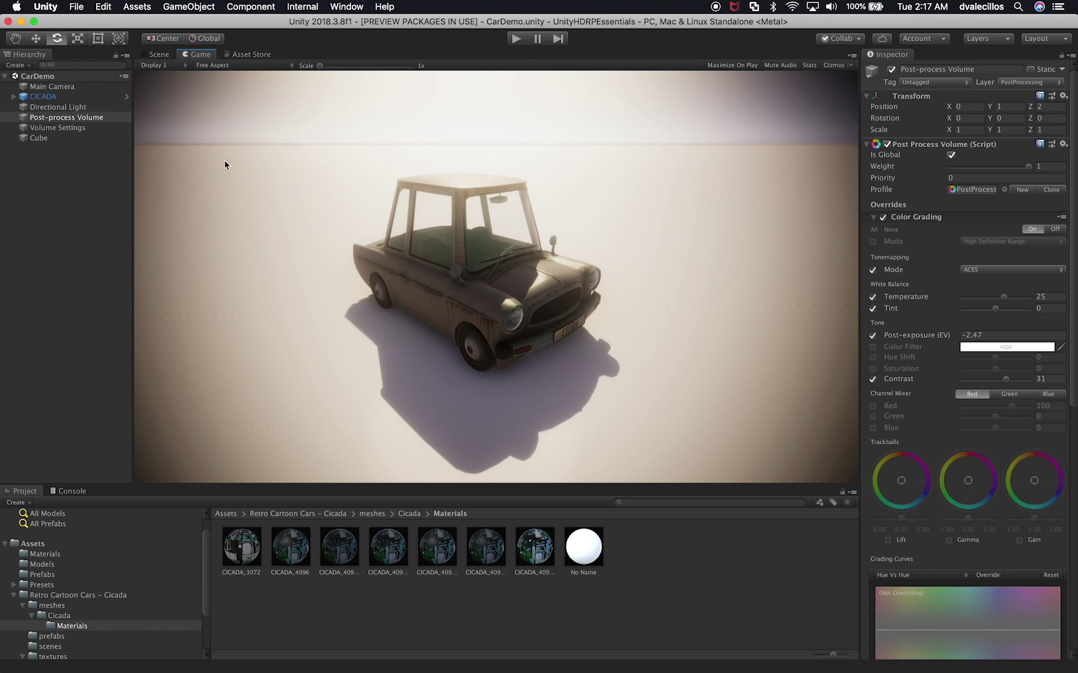
# - Rename the Cube floor object to Ground
pyautogui.click(76, 140)
pyautogui.click(46, 136)
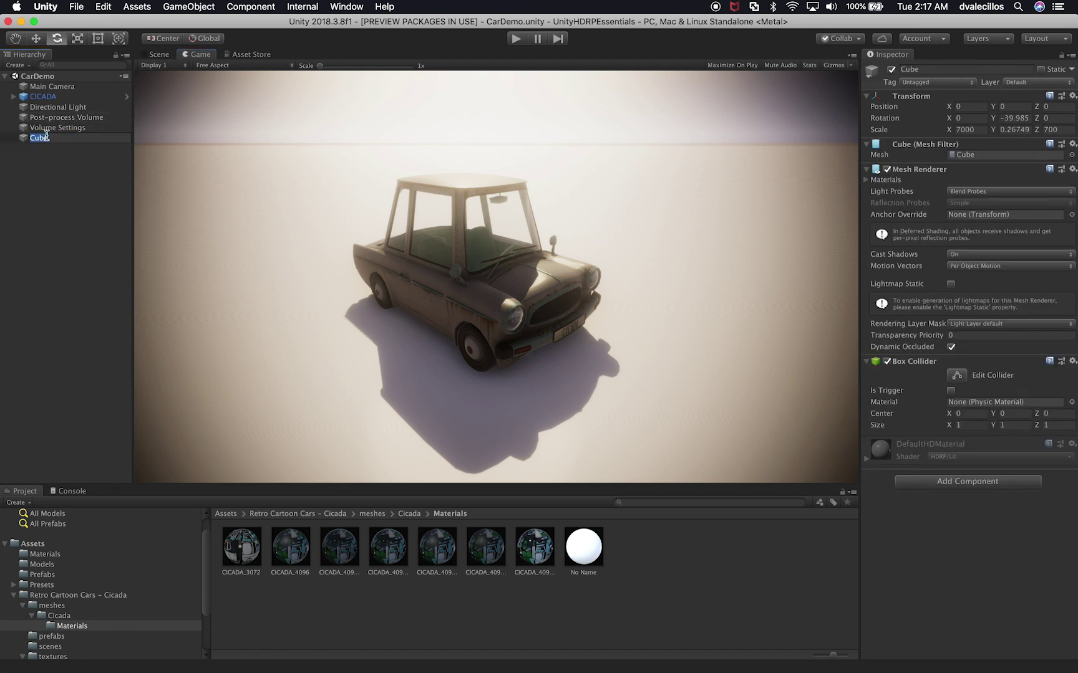
pyautogui.write('Ground')
pyautogui.press('Return')
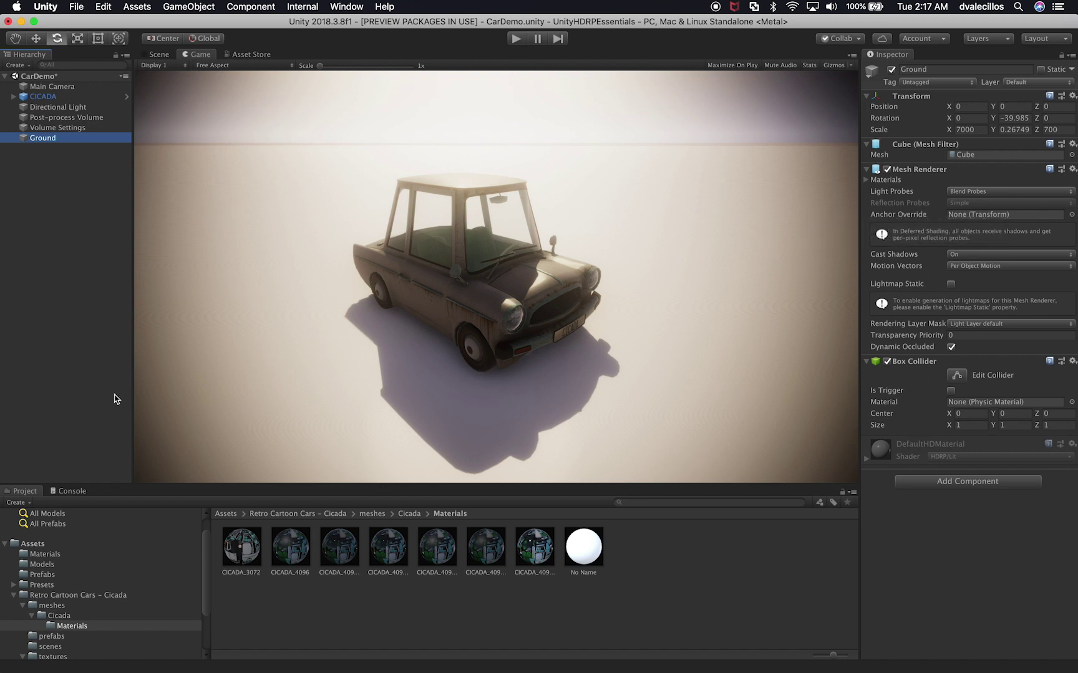
# - Create a material named Ground in the Materials folder and assign it to the Ground object
pyautogui.click(58, 555)
pyautogui.rightClick(58, 555)
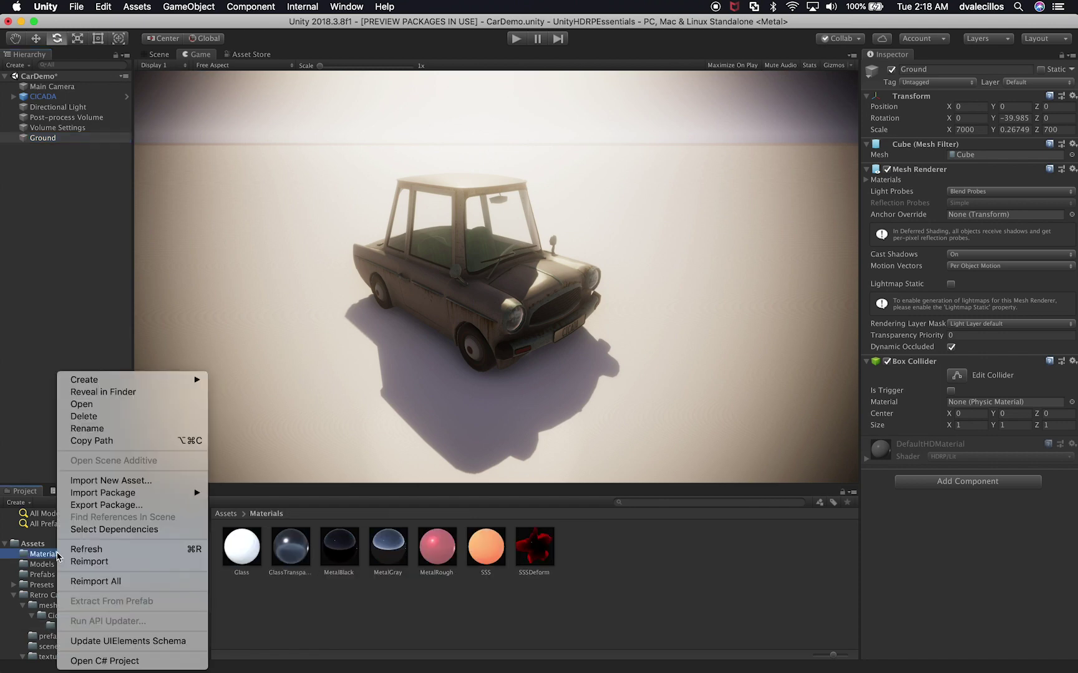
pyautogui.moveTo(103, 387)
pyautogui.click(290, 350)
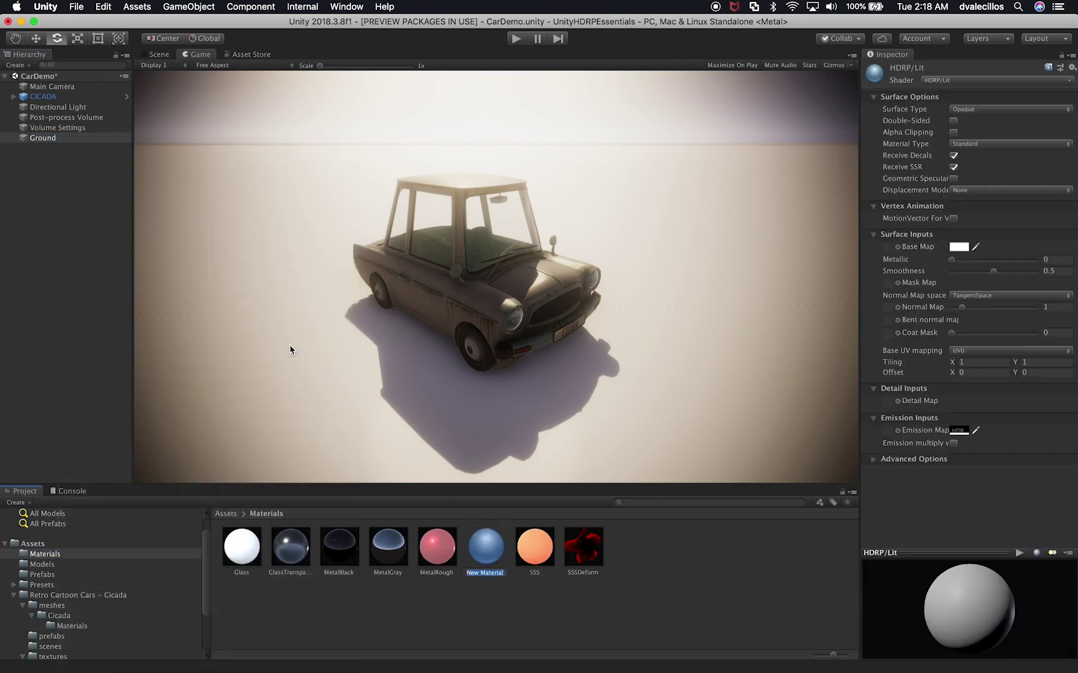
pyautogui.write('Gri')
pyautogui.press('Return')
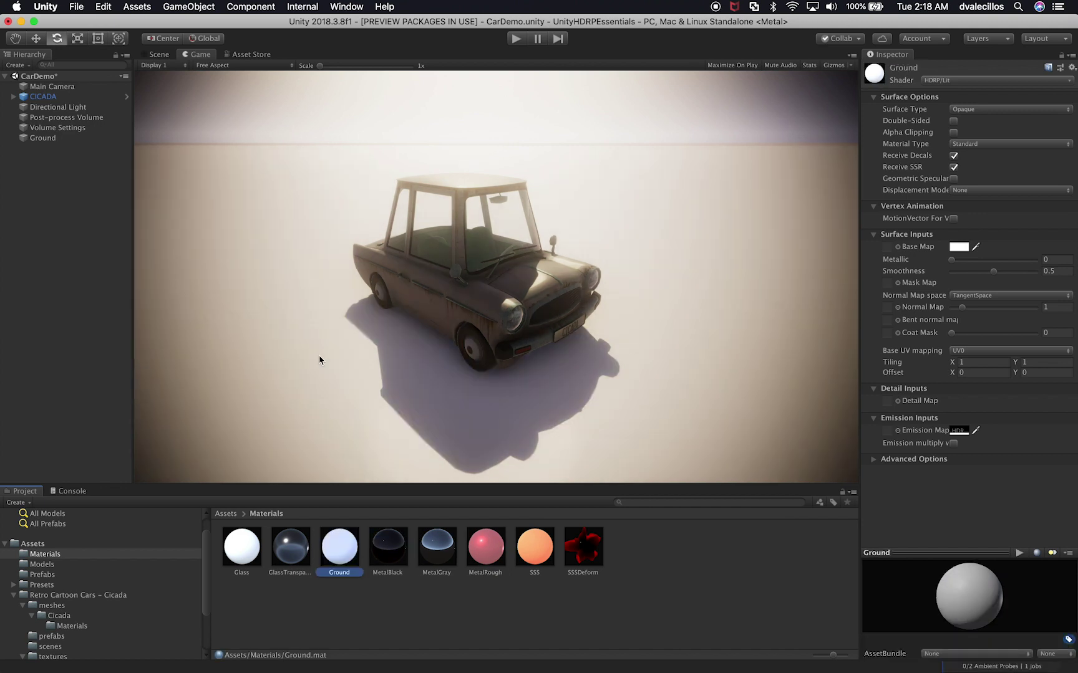
pyautogui.moveTo(339, 544); pyautogui.dragTo(57, 139)
pyautogui.click(124, 139)
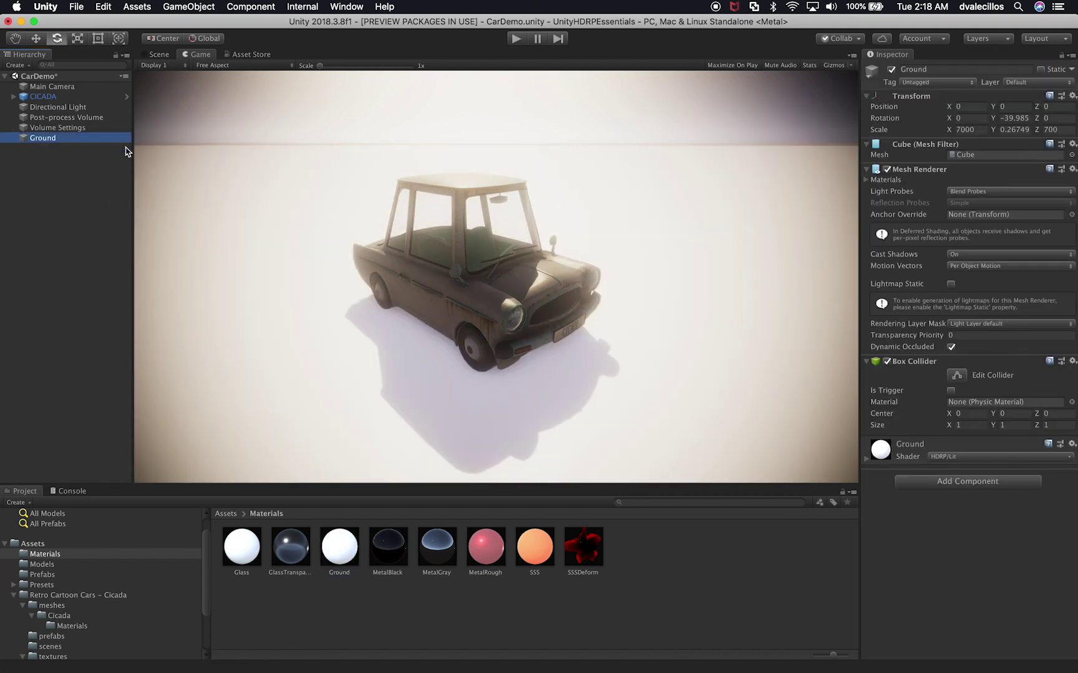
# - Set the Ground material's Base Map color to grey A9A9A9
pyautogui.click(906, 444)
pyautogui.scroll(-5, 960, 449)
pyautogui.click(952, 444)
pyautogui.moveTo(953, 446)
pyautogui.mouseDown()
pyautogui.moveTo(983, 447)
pyautogui.moveTo(943, 456)
pyautogui.moveTo(998, 446)
pyautogui.moveTo(951, 449)
pyautogui.mouseUp()
pyautogui.click(958, 431)
pyautogui.moveTo(820, 227); pyautogui.dragTo(794, 193)
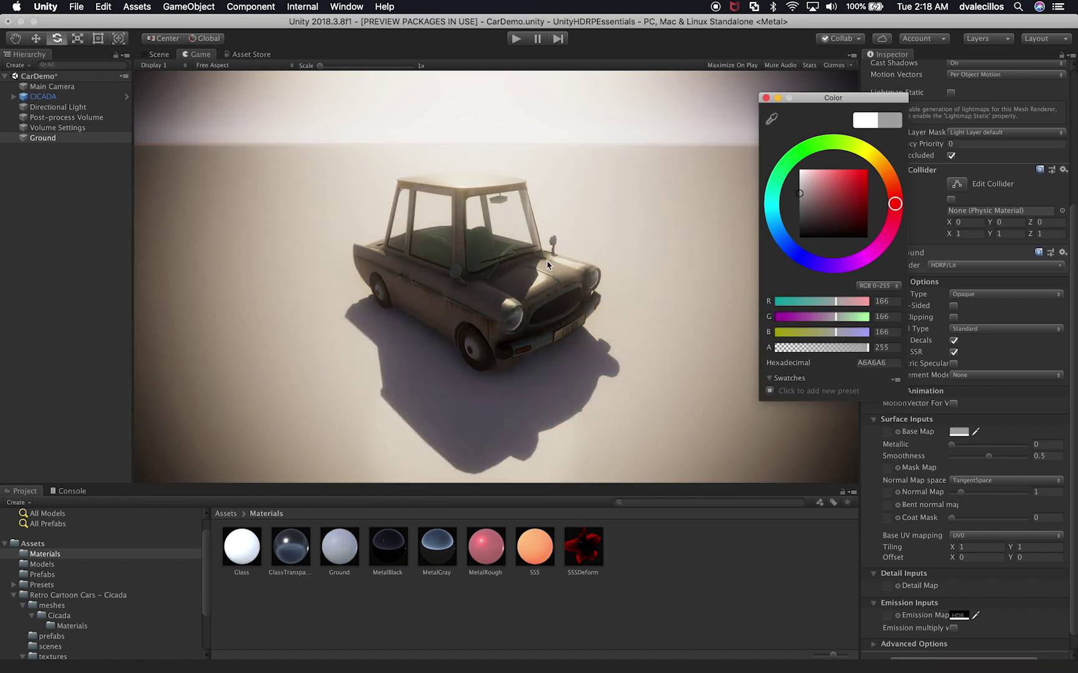
pyautogui.moveTo(795, 197)
pyautogui.mouseDown()
pyautogui.moveTo(795, 206)
pyautogui.moveTo(839, 209)
pyautogui.moveTo(870, 194)
pyautogui.moveTo(790, 246)
pyautogui.moveTo(799, 197)
pyautogui.mouseUp()
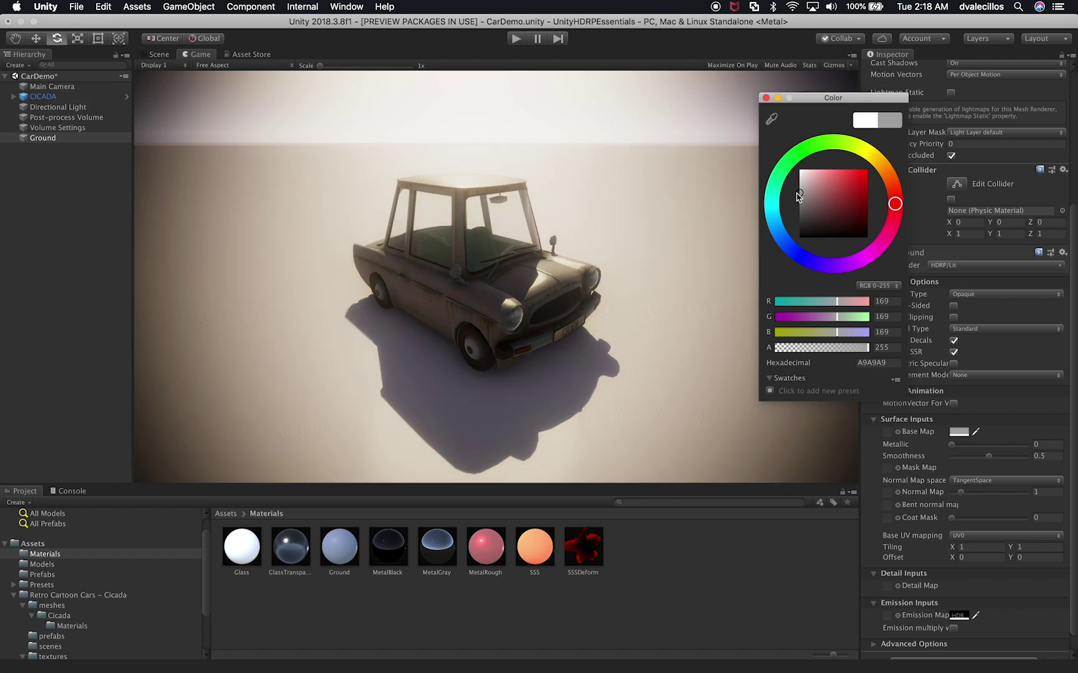
pyautogui.click(766, 98)
# - Set the Ground material's Smoothness to 1 and keep its Metallic at 0 after trying other values
pyautogui.moveTo(988, 456); pyautogui.dragTo(1021, 448)
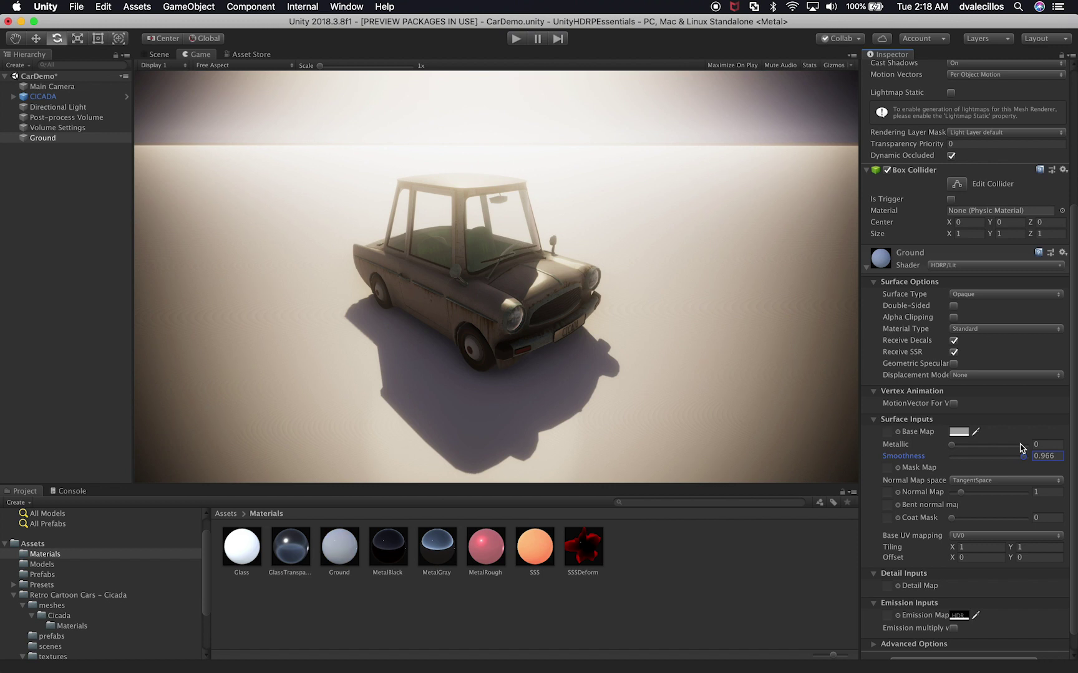
pyautogui.moveTo(1022, 448); pyautogui.dragTo(1038, 457)
pyautogui.moveTo(966, 445); pyautogui.dragTo(934, 461)
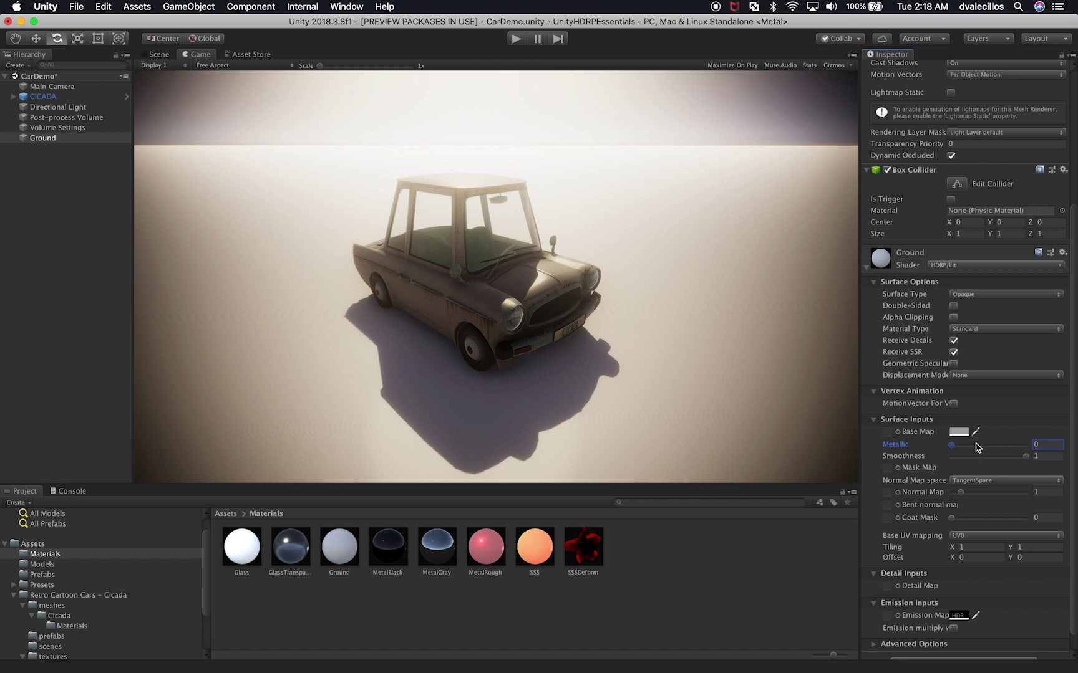
# - Try out an emission color on the Ground material and return it to black
pyautogui.scroll(-2, 977, 448)
pyautogui.click(960, 596)
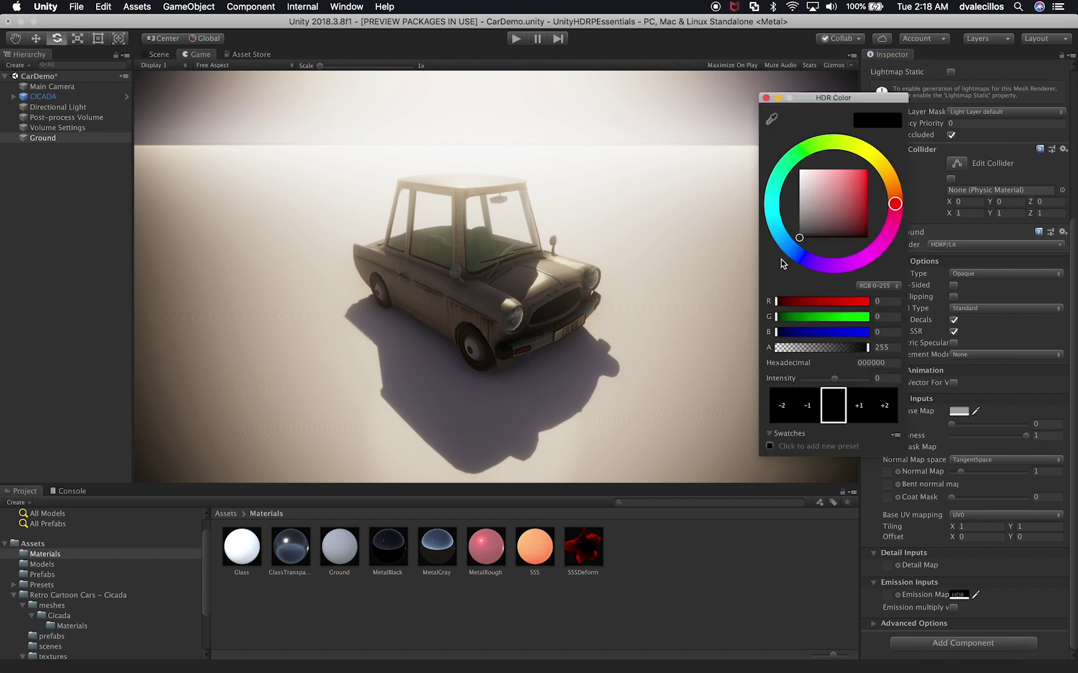
pyautogui.moveTo(810, 218); pyautogui.dragTo(782, 248)
pyautogui.click(766, 98)
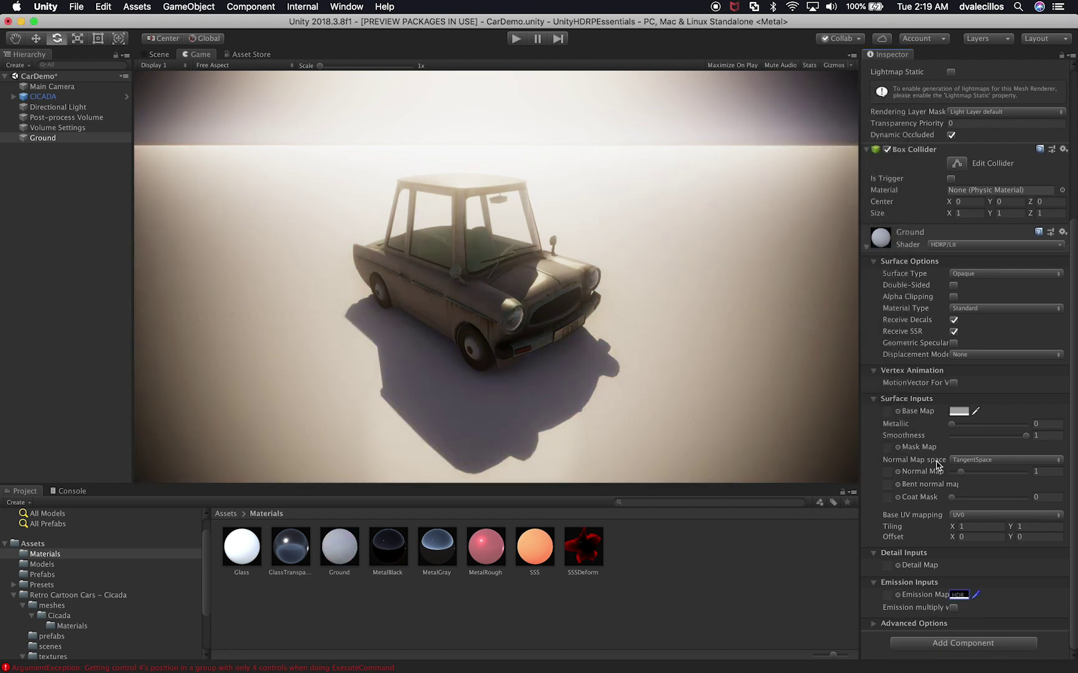
# - Set the Directional Light's Sun Highlight Disk to 15.8, Sun Highlight Halo to 0.611, Max Smoothness to 0.576 and Intensity to 5.42 Lux
pyautogui.click(52, 108)
pyautogui.moveTo(914, 286); pyautogui.dragTo(903, 286)
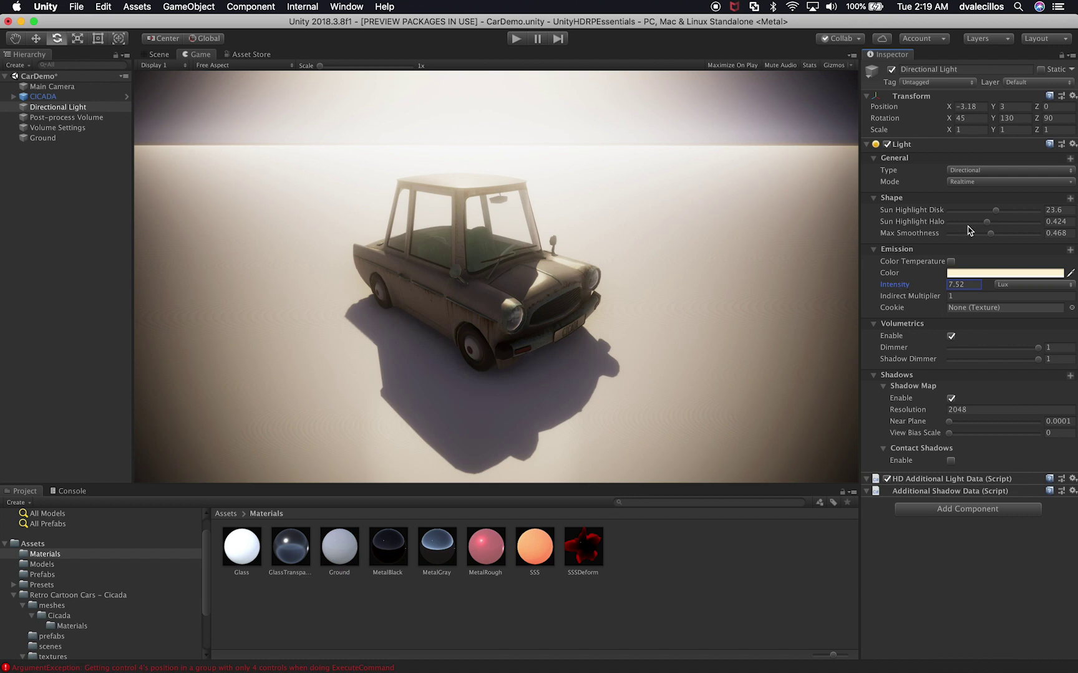
pyautogui.moveTo(993, 211)
pyautogui.mouseDown()
pyautogui.moveTo(949, 221)
pyautogui.moveTo(980, 212)
pyautogui.moveTo(964, 224)
pyautogui.moveTo(1000, 222)
pyautogui.moveTo(962, 235)
pyautogui.moveTo(1000, 233)
pyautogui.mouseUp()
pyautogui.click(985, 223)
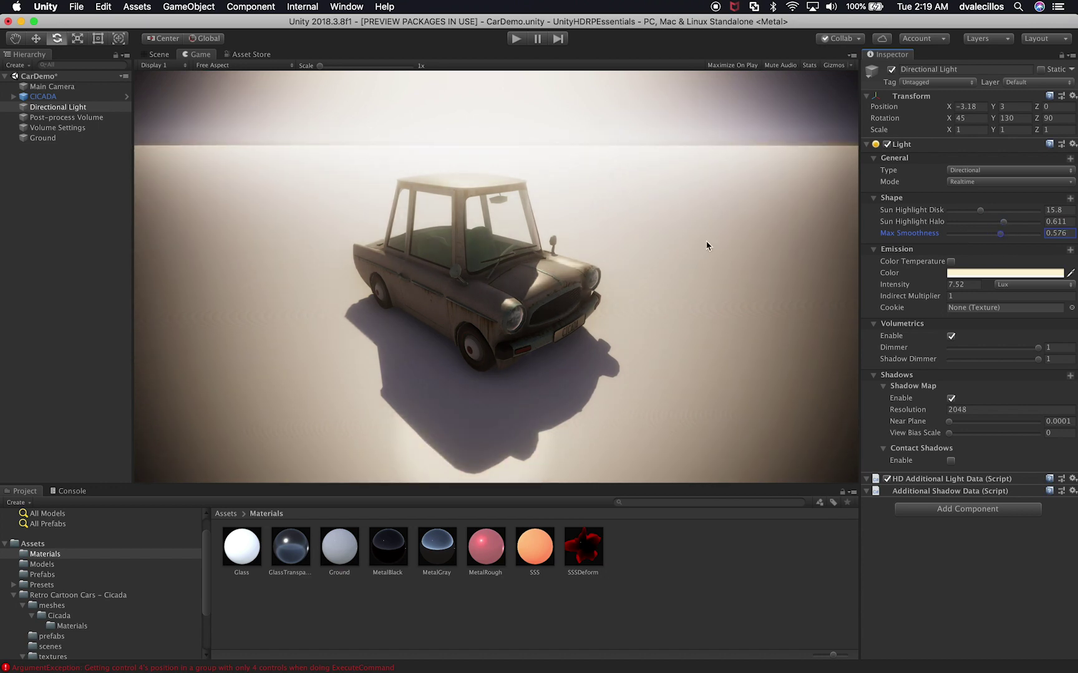
pyautogui.moveTo(934, 284); pyautogui.dragTo(906, 284)
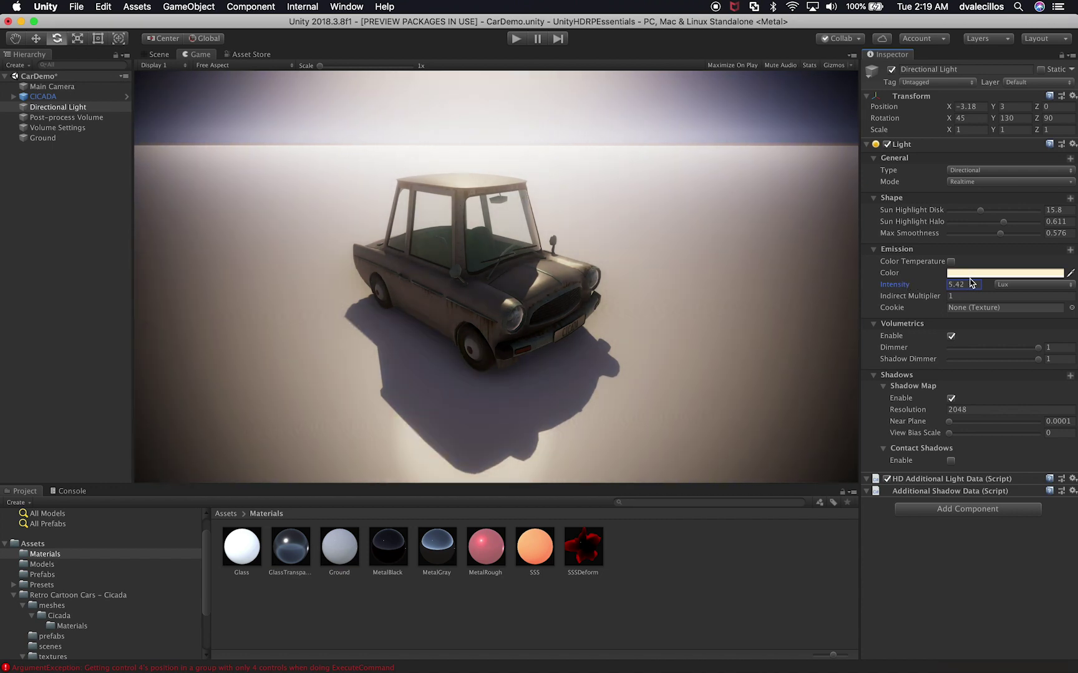
# - Set the Directional Light's Intensity to 6 Lux and clear the console messages
pyautogui.write('6')
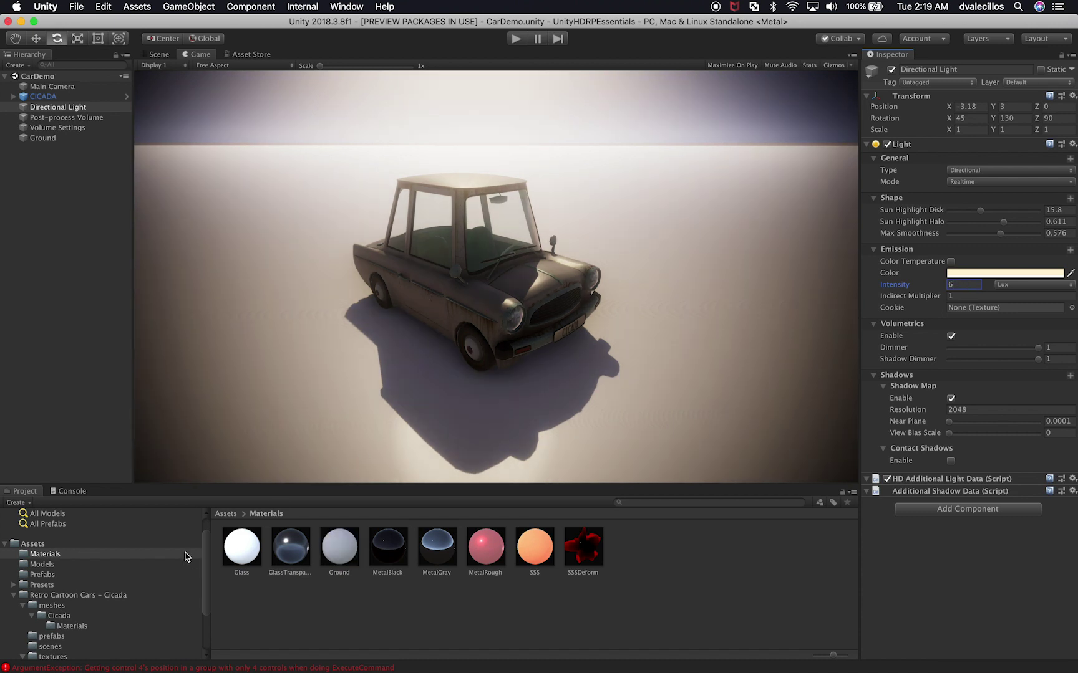
pyautogui.click(71, 491)
pyautogui.click(16, 502)
pyautogui.click(24, 491)
# - Examine the car, its shadow and the sky glow from several sides in the Scene view
pyautogui.click(161, 54)
pyautogui.scroll(5, 565, 317)
pyautogui.keyDown('alt'); pyautogui.moveTo(479, 322); pyautogui.dragTo(445, 284); pyautogui.keyUp('alt')
pyautogui.click(593, 232)
pyautogui.scroll(-5, 593, 232)
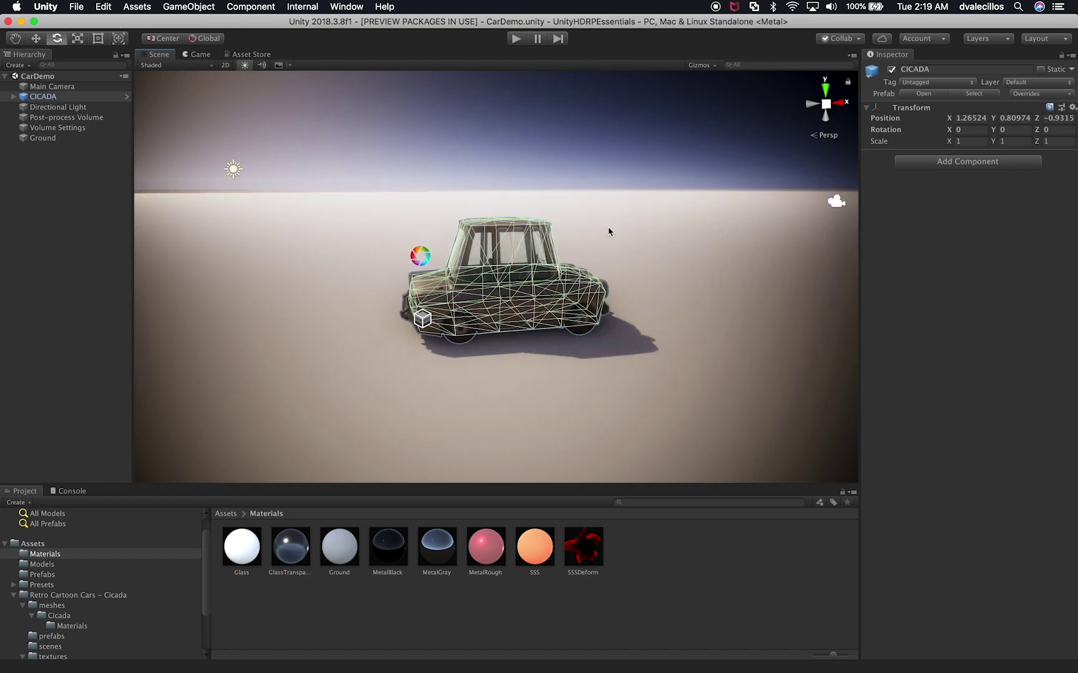
pyautogui.keyDown('alt'); pyautogui.moveTo(593, 232); pyautogui.dragTo(253, 255); pyautogui.keyUp('alt')
pyautogui.click(488, 164)
pyautogui.keyDown('alt'); pyautogui.moveTo(570, 252); pyautogui.dragTo(359, 255); pyautogui.keyUp('alt')
pyautogui.keyDown('alt'); pyautogui.moveTo(508, 312); pyautogui.dragTo(789, 286); pyautogui.keyUp('alt')
pyautogui.scroll(5, 788, 287)
pyautogui.keyDown('alt'); pyautogui.moveTo(667, 288); pyautogui.dragTo(718, 281); pyautogui.keyUp('alt')
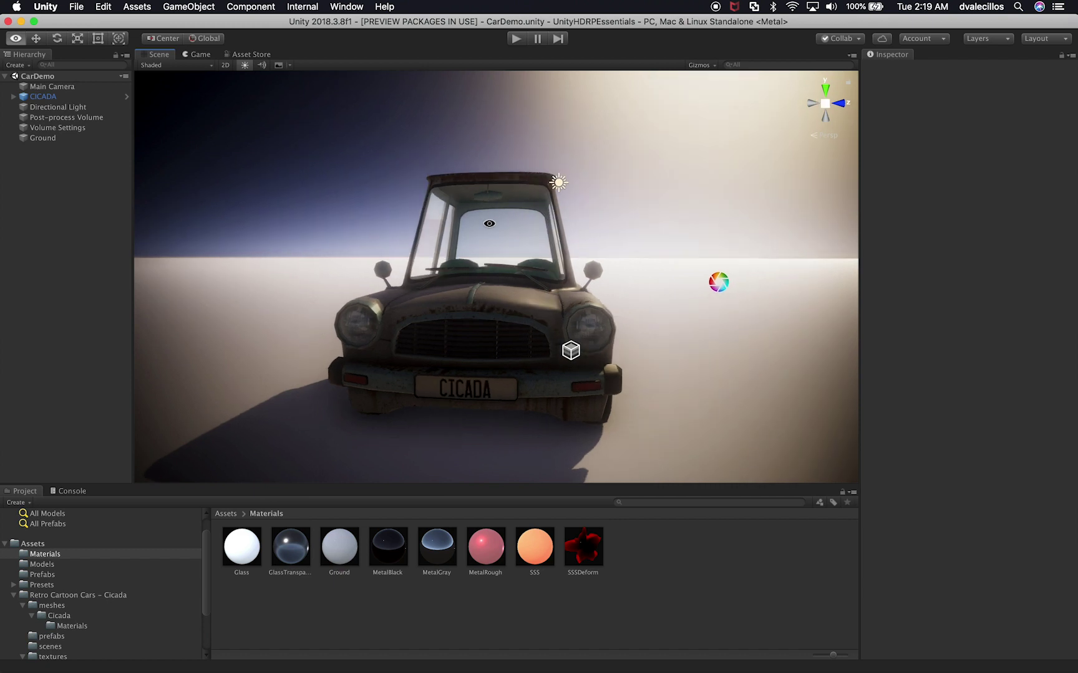
pyautogui.keyDown('alt'); pyautogui.moveTo(488, 224); pyautogui.dragTo(585, 201); pyautogui.keyUp('alt')
pyautogui.scroll(-3, 585, 201)
pyautogui.keyDown('alt'); pyautogui.moveTo(583, 200); pyautogui.dragTo(570, 233, button='middle'); pyautogui.keyUp('alt')
pyautogui.keyDown('alt'); pyautogui.moveTo(570, 233); pyautogui.dragTo(576, 266); pyautogui.keyUp('alt')
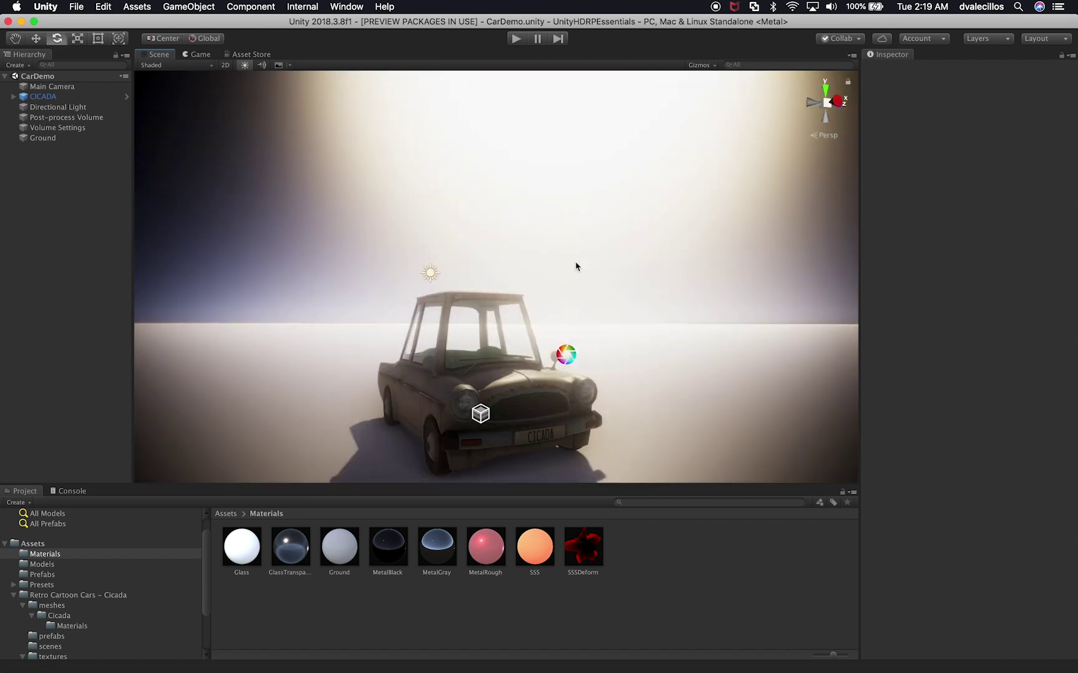
# - Set the Directional Light's Sun Highlight Disk to 9.8, Sun Highlight Halo to 0.288 and Max Smoothness to 0.705
pyautogui.click(75, 109)
pyautogui.click(960, 213)
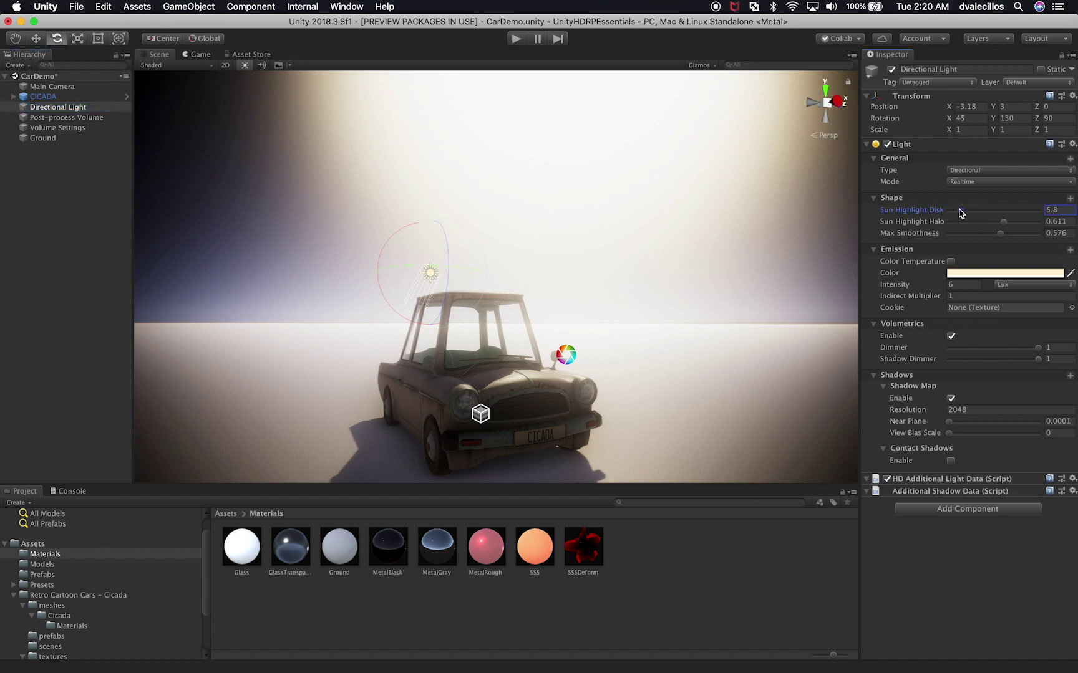
pyautogui.click(972, 210)
pyautogui.moveTo(993, 222); pyautogui.dragTo(961, 222)
pyautogui.click(1008, 233)
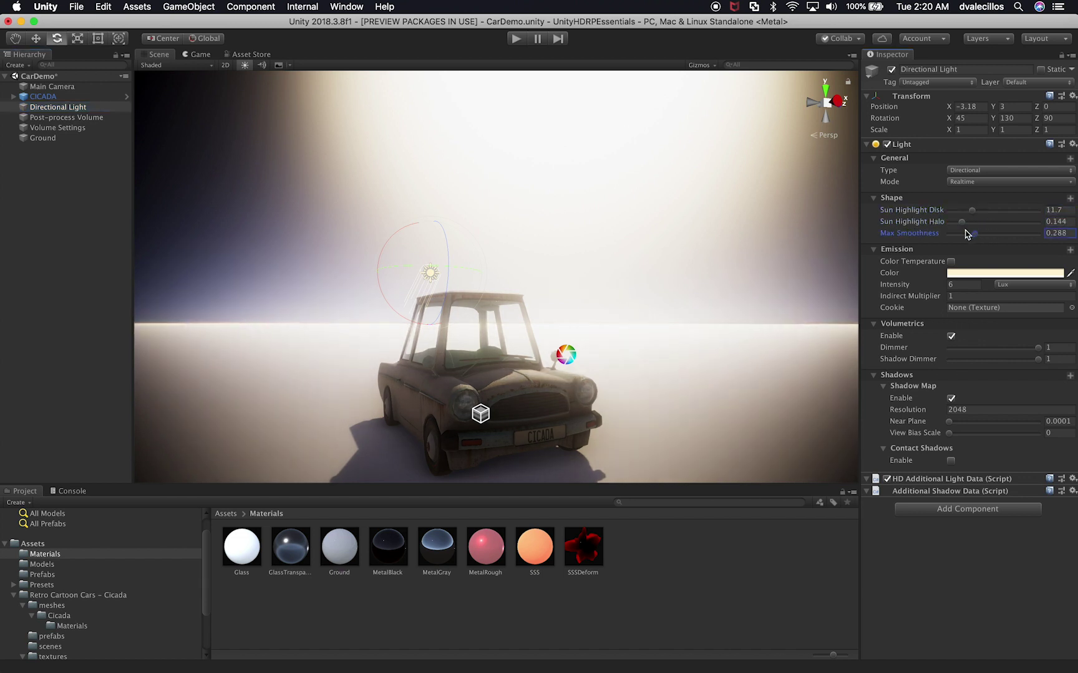
pyautogui.click(1012, 233)
pyautogui.click(962, 223)
pyautogui.moveTo(961, 222); pyautogui.dragTo(974, 222)
pyautogui.click(966, 211)
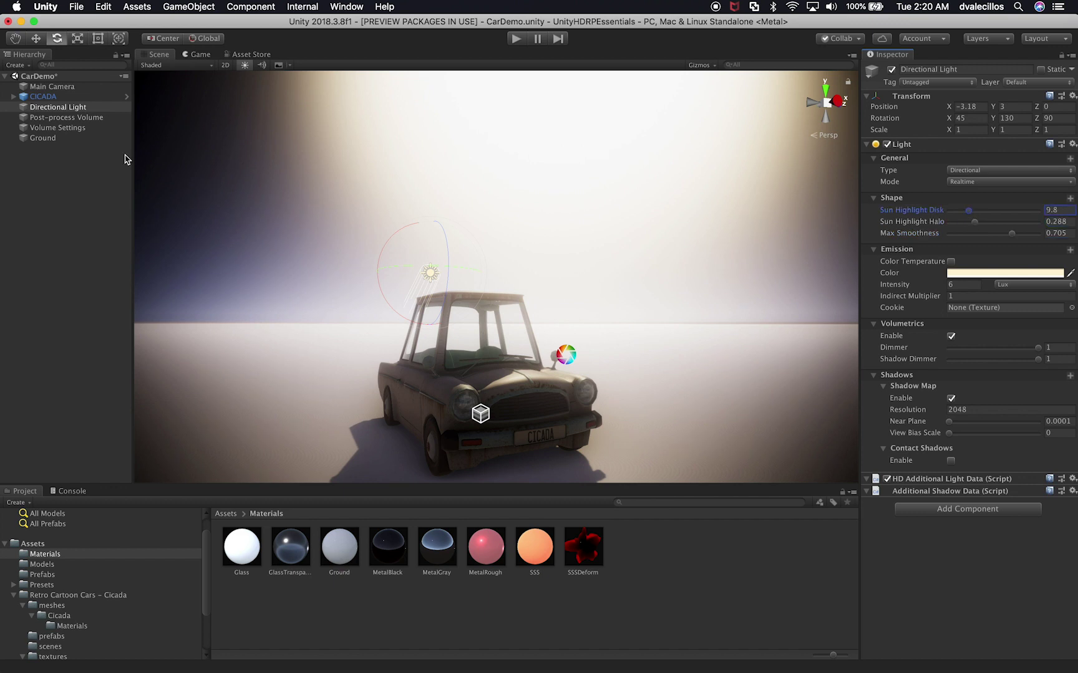
# - Set the Volume Settings' Procedural Sky to Sun Size 0.01, Sun Size Convergence 4.06 and Atmosphere Thickness 0.44, and check it in the Game view
pyautogui.click(62, 129)
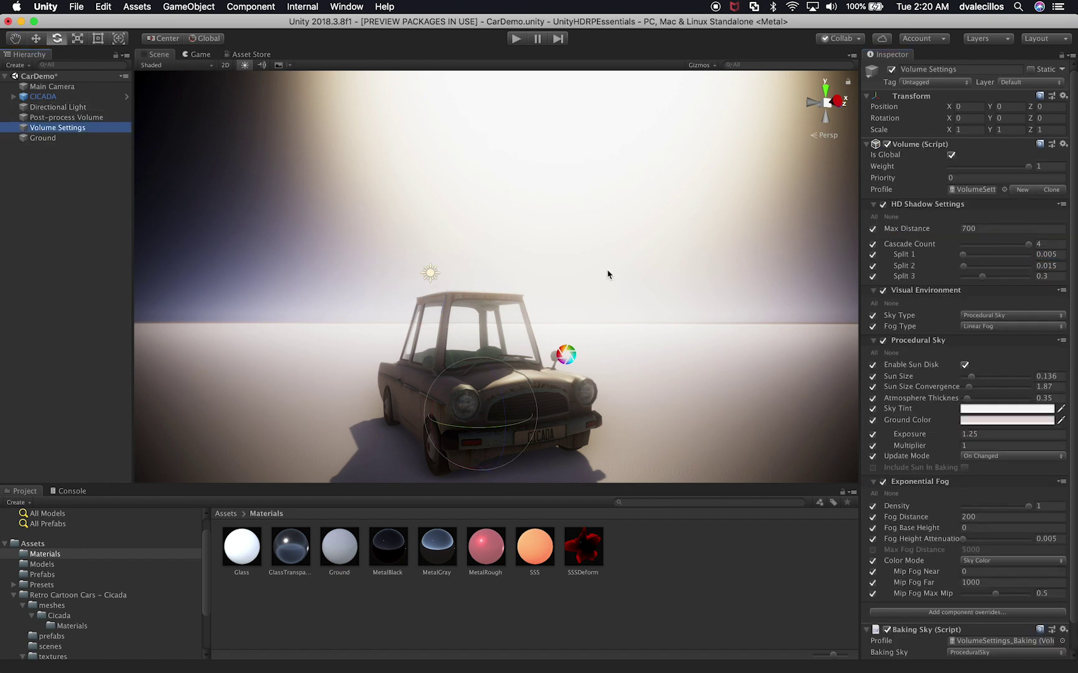
pyautogui.moveTo(971, 377); pyautogui.dragTo(969, 404)
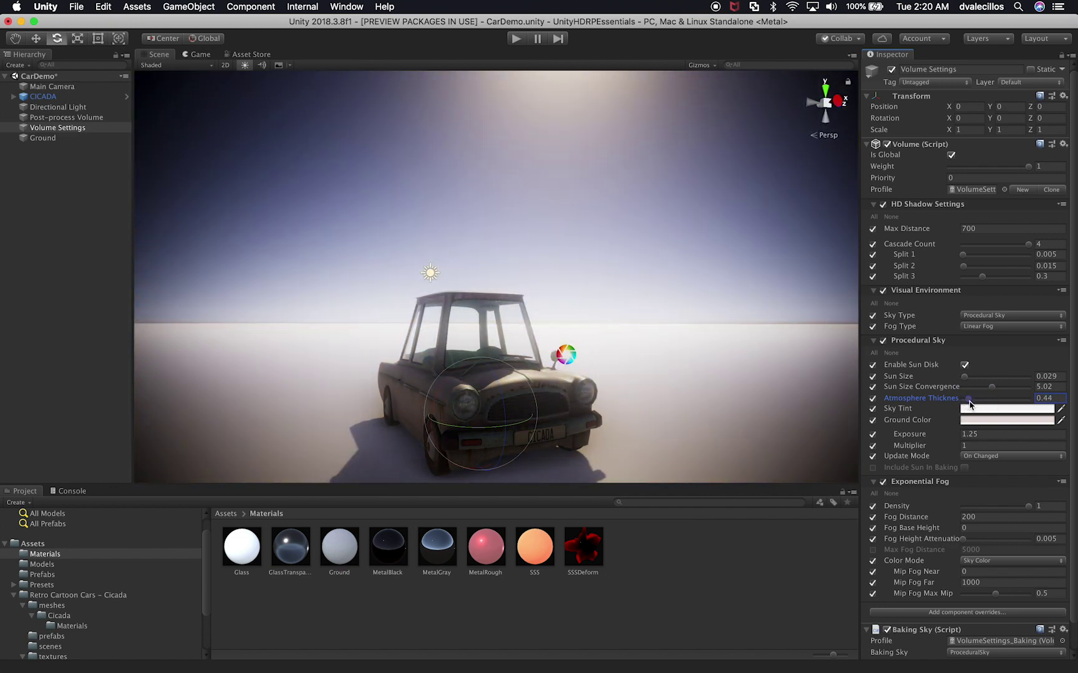
pyautogui.keyDown('alt'); pyautogui.moveTo(568, 320); pyautogui.dragTo(584, 265); pyautogui.keyUp('alt')
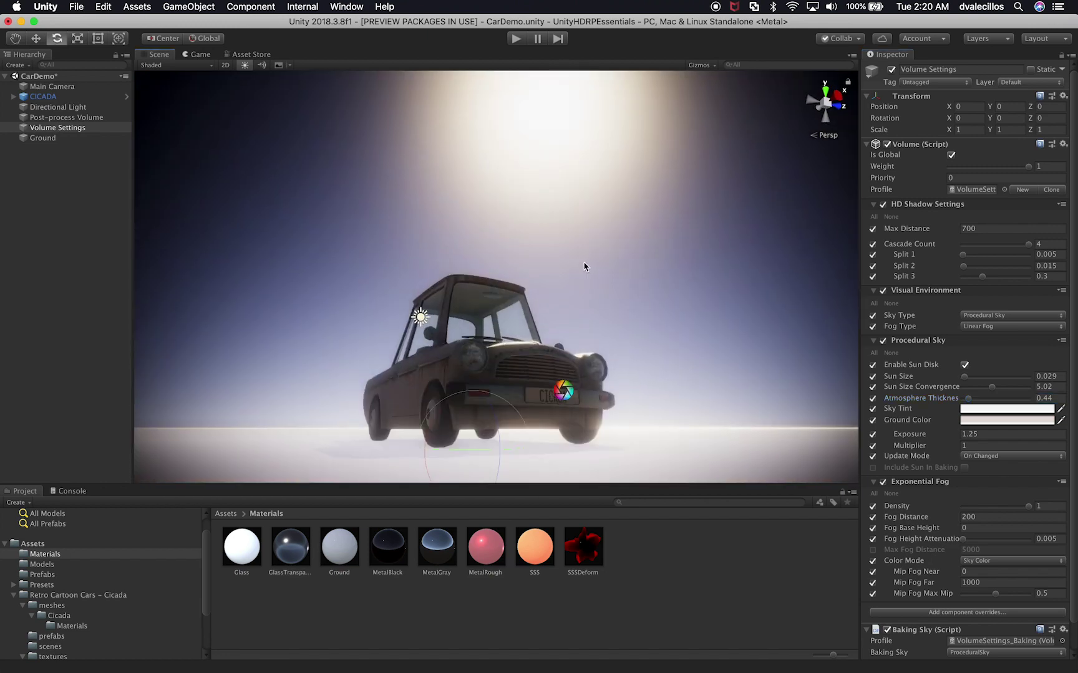
pyautogui.moveTo(965, 379); pyautogui.dragTo(964, 380)
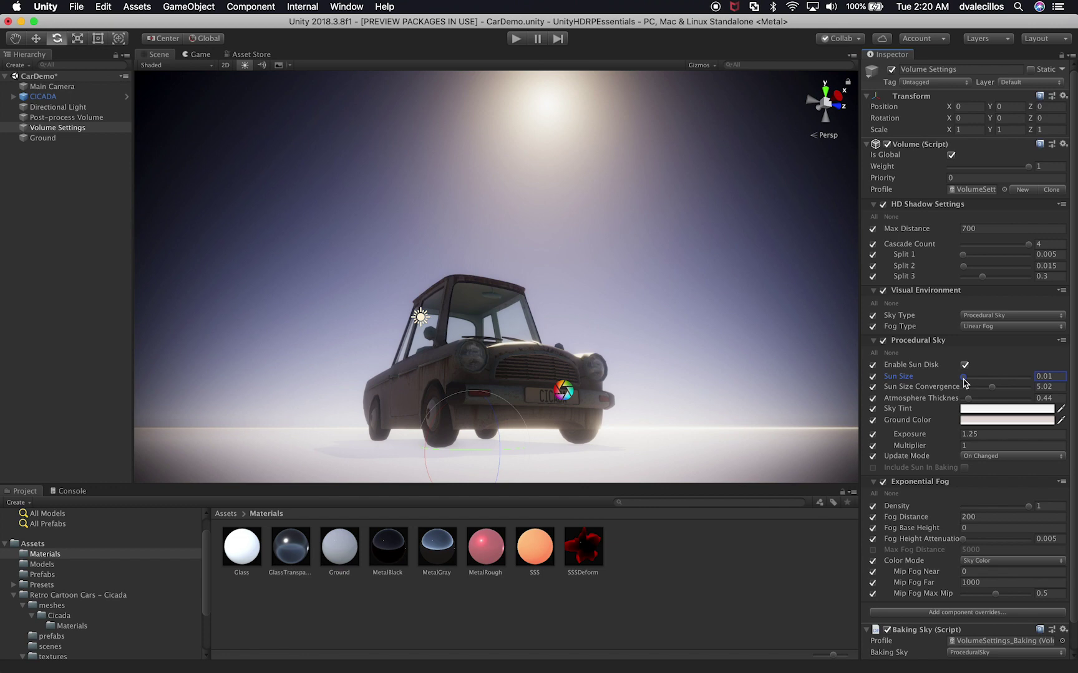
pyautogui.moveTo(991, 387)
pyautogui.mouseDown()
pyautogui.moveTo(1002, 391)
pyautogui.moveTo(987, 394)
pyautogui.mouseUp()
pyautogui.keyDown('alt'); pyautogui.moveTo(617, 361); pyautogui.dragTo(617, 426); pyautogui.keyUp('alt')
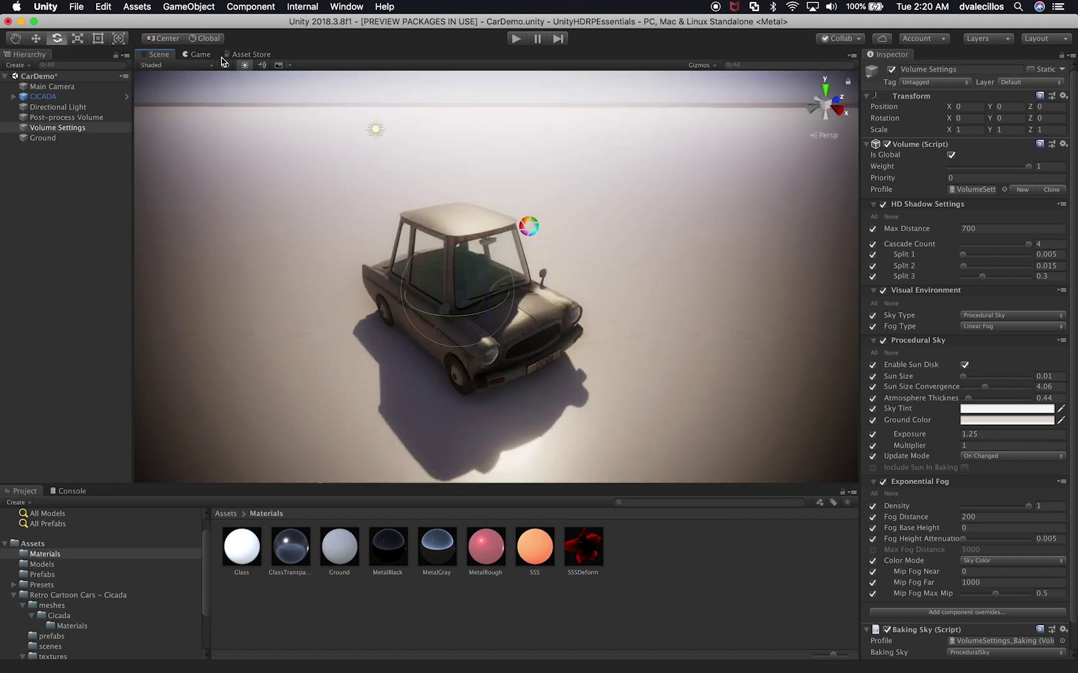
pyautogui.click(200, 55)
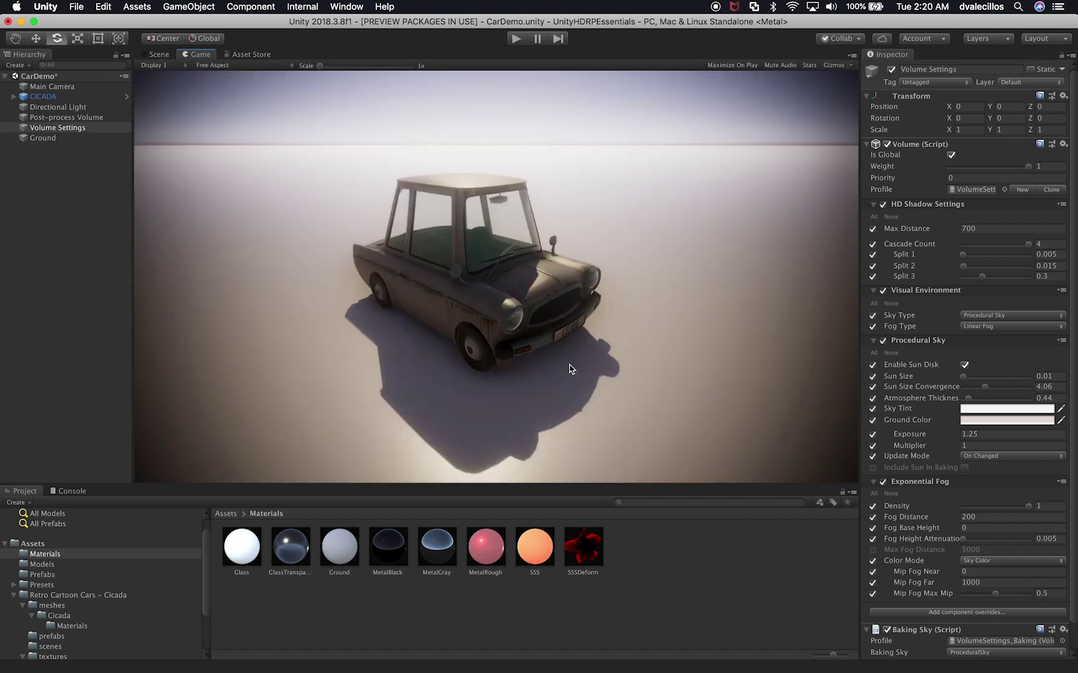
# - Set the Bloom Threshold of the Post-process Volume to 1.35
pyautogui.click(41, 118)
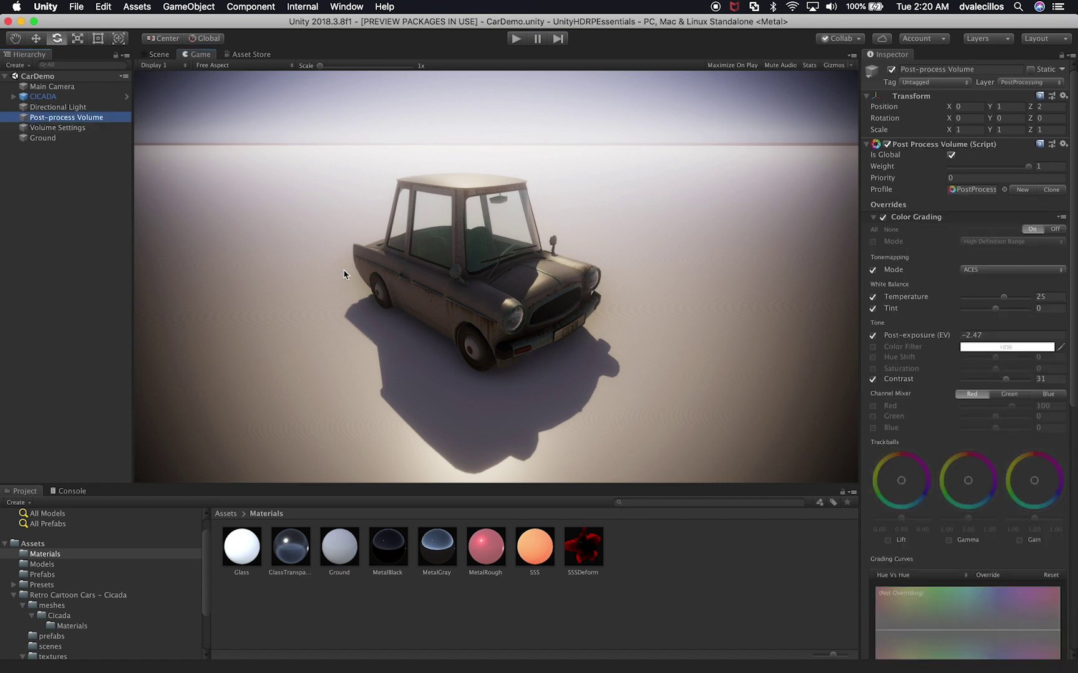
pyautogui.click(910, 218)
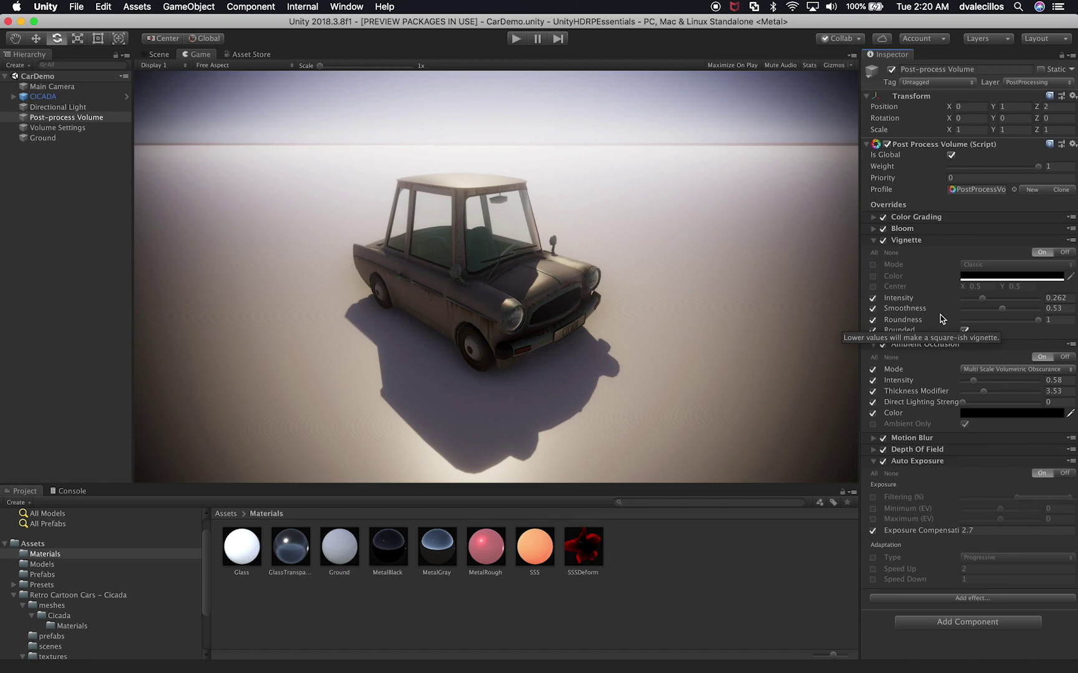
pyautogui.click(922, 229)
pyautogui.moveTo(918, 272)
pyautogui.mouseDown()
pyautogui.moveTo(940, 281)
pyautogui.moveTo(930, 283)
pyautogui.mouseUp()
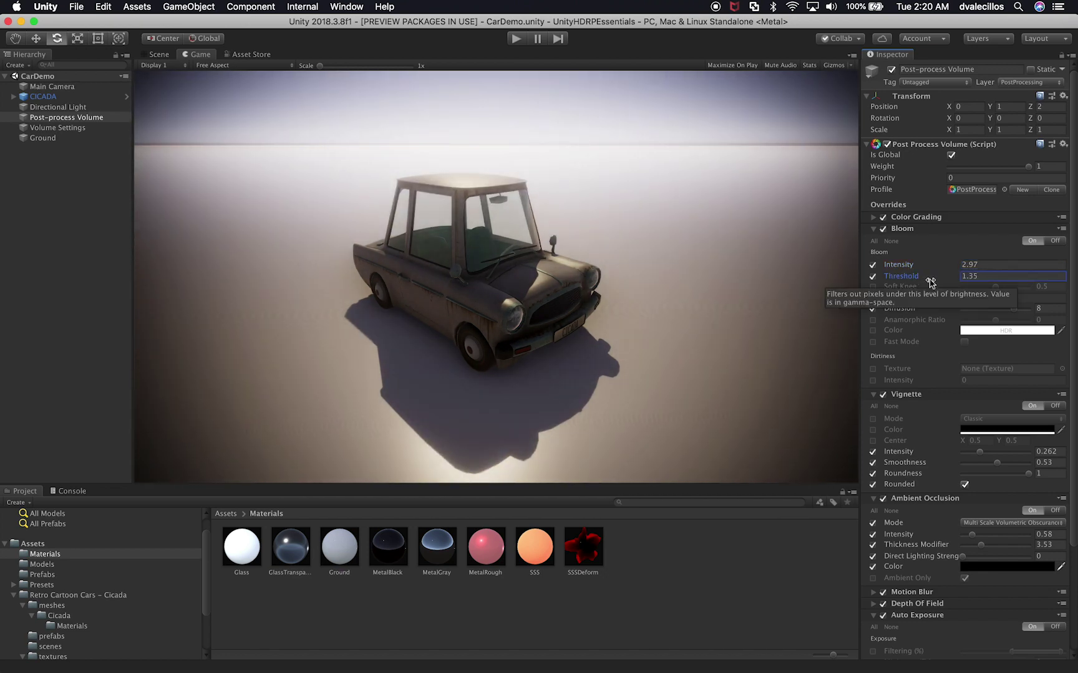
# - Set the Ground material's Smoothness to 0.966 and its Base Map color to light grey E3E3E3
pyautogui.click(63, 138)
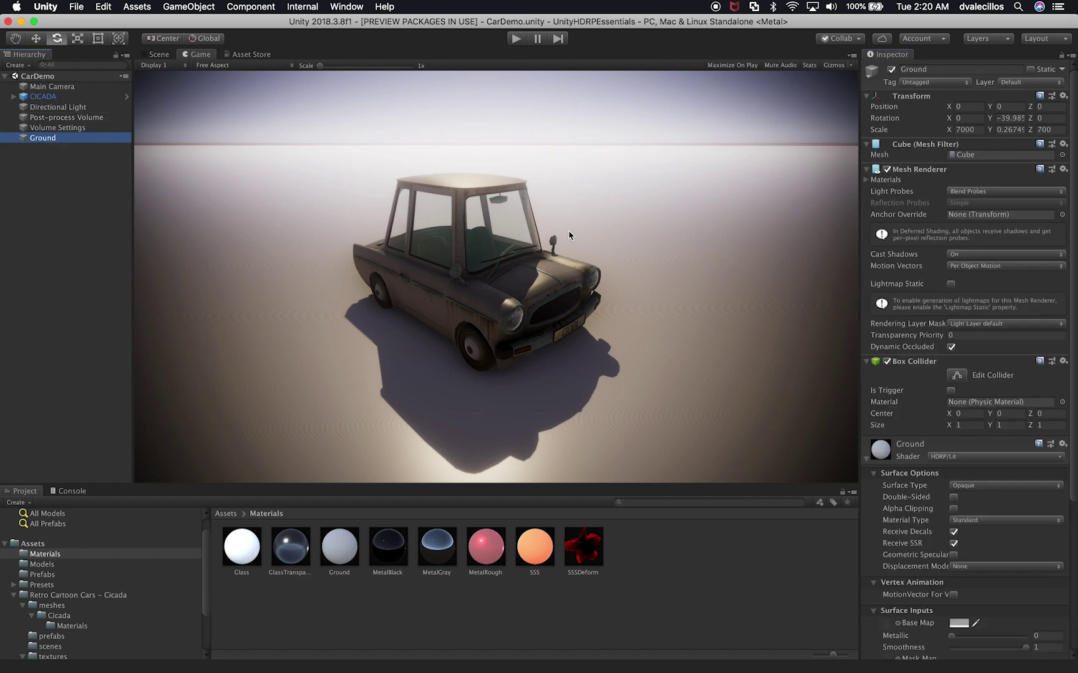
pyautogui.scroll(-5, 1011, 502)
pyautogui.moveTo(958, 434); pyautogui.dragTo(1026, 434)
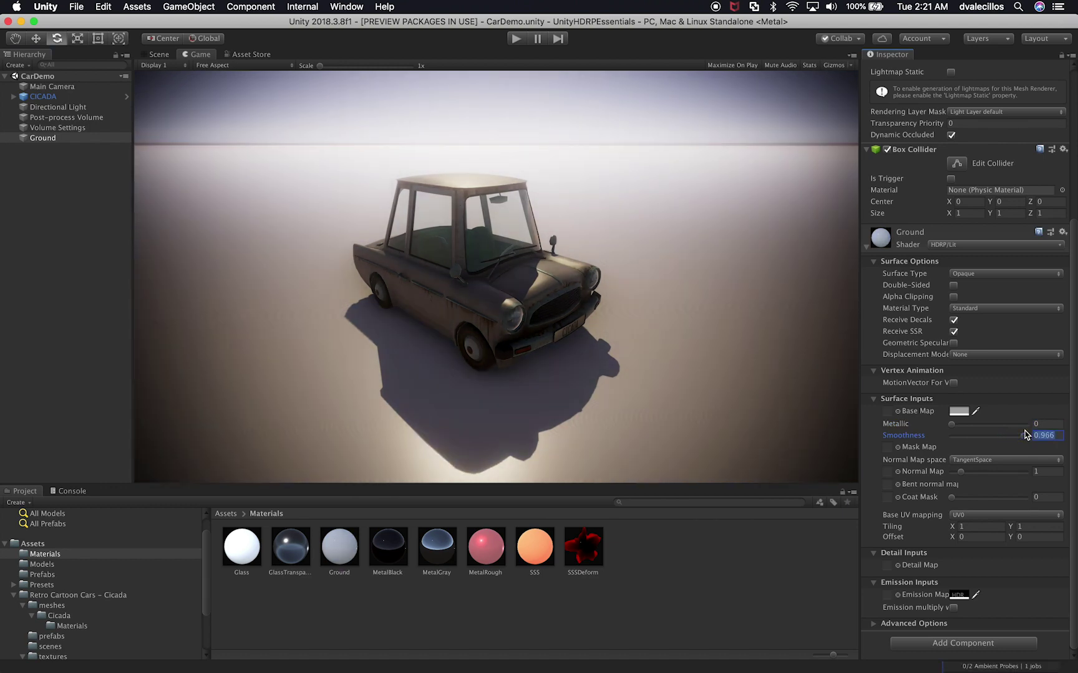
pyautogui.click(955, 410)
pyautogui.click(800, 215)
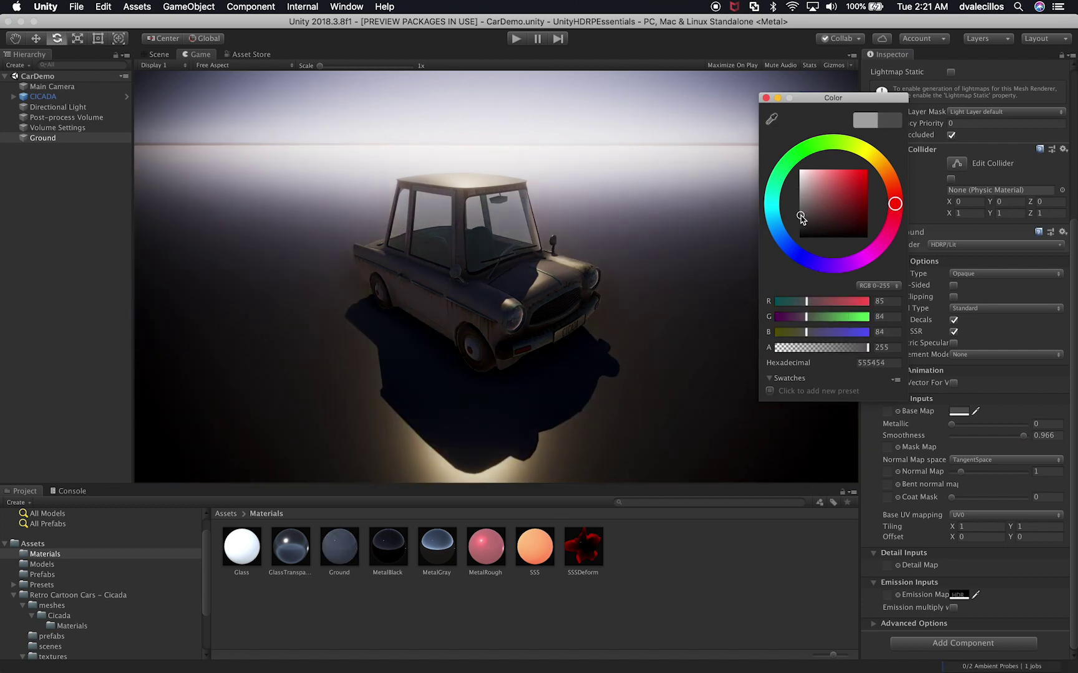
pyautogui.moveTo(804, 203); pyautogui.dragTo(798, 181)
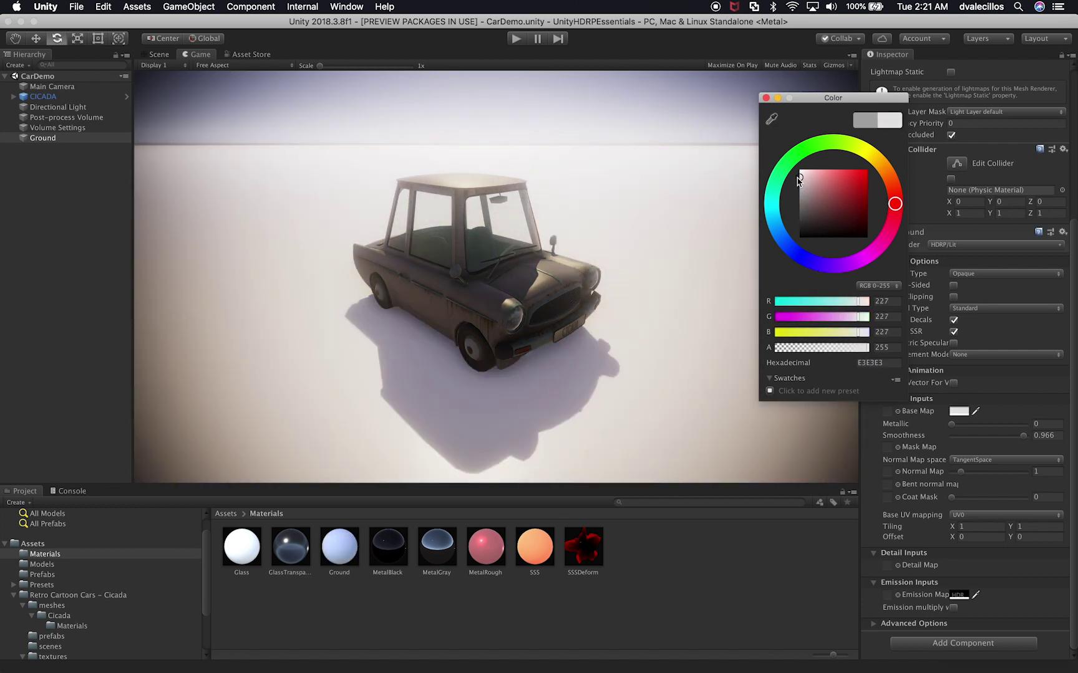
pyautogui.press('Return')
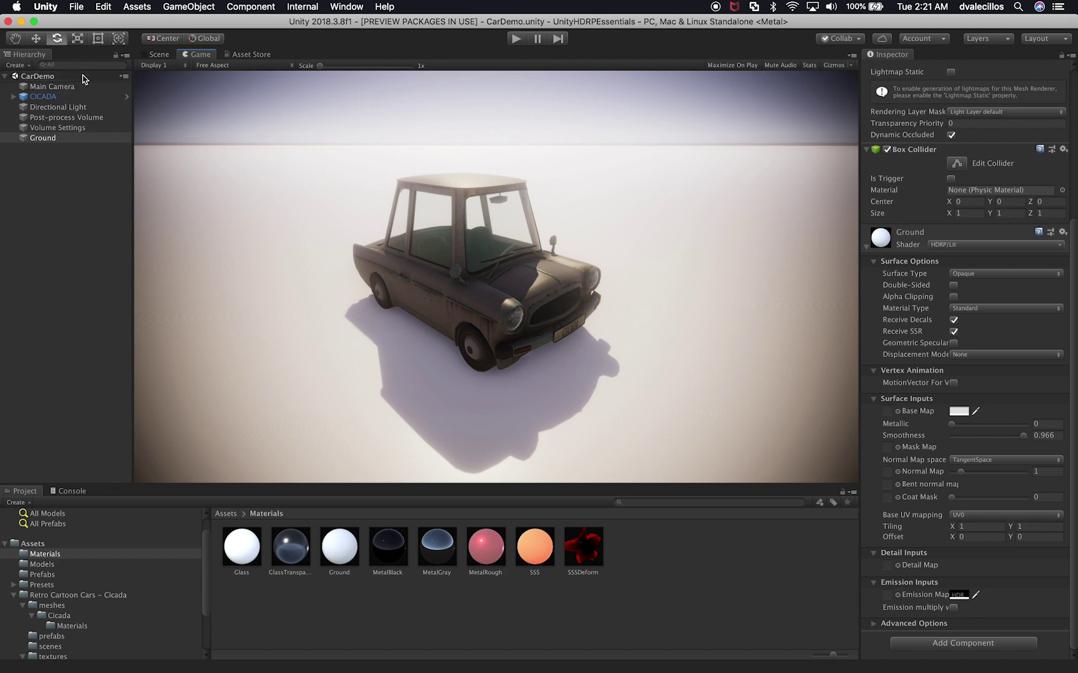
# - Add the Rotator script to CICADA with a Y Rotate Speed of 20 and run the scene
pyautogui.click(66, 108)
pyautogui.click(66, 98)
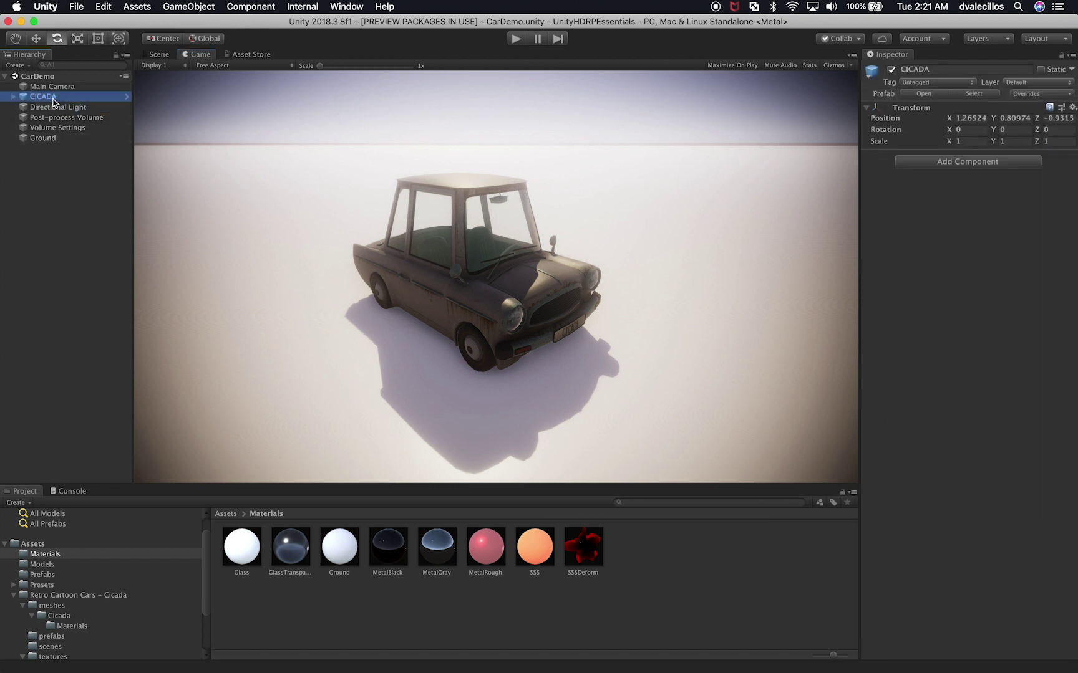
pyautogui.click(972, 160)
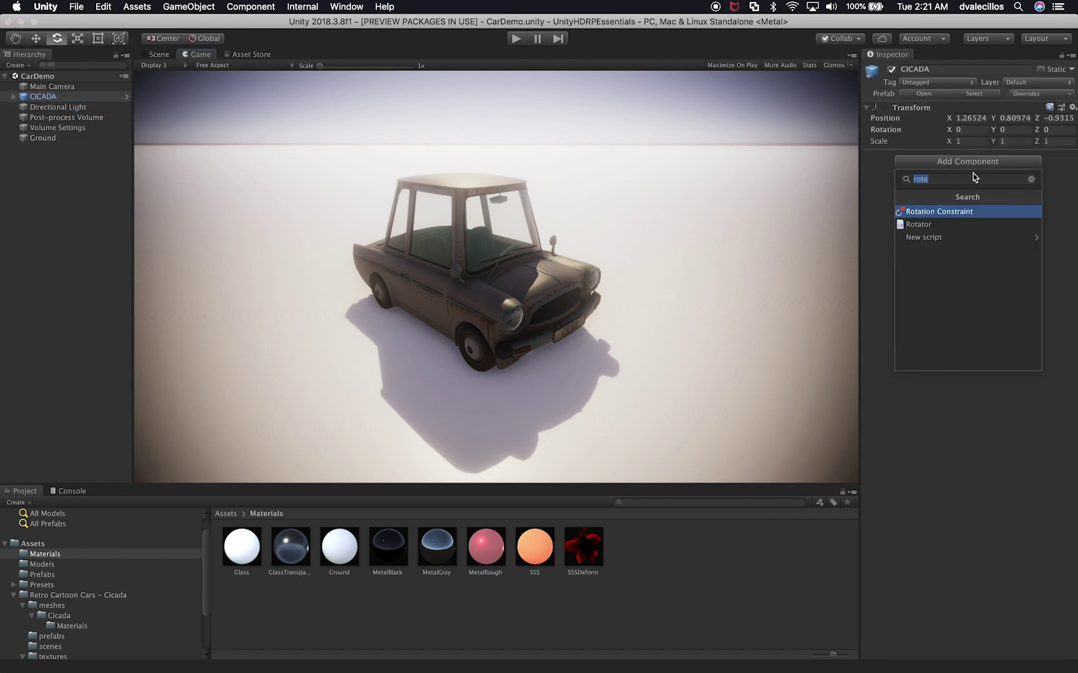
pyautogui.click(918, 225)
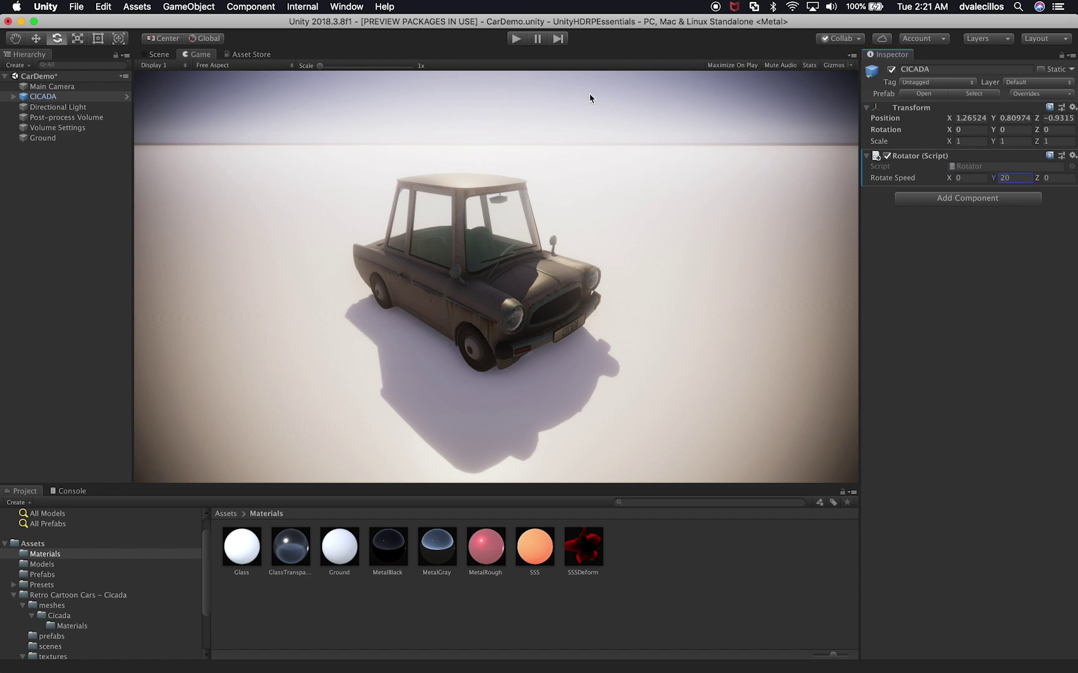
pyautogui.click(516, 38)
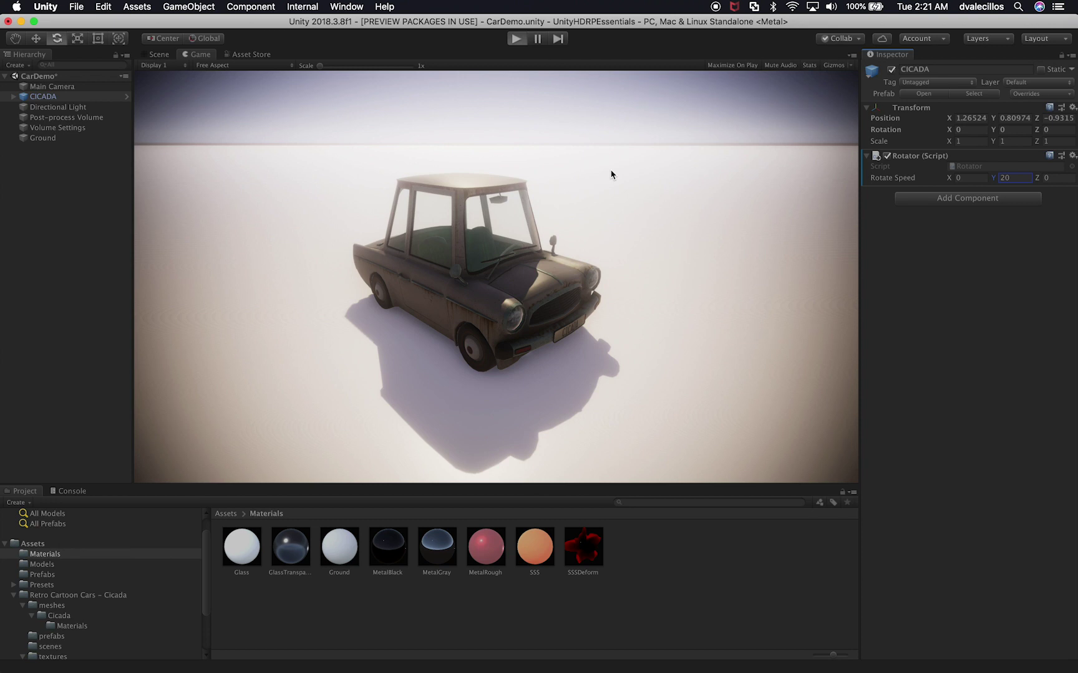
pyautogui.press('super+p')
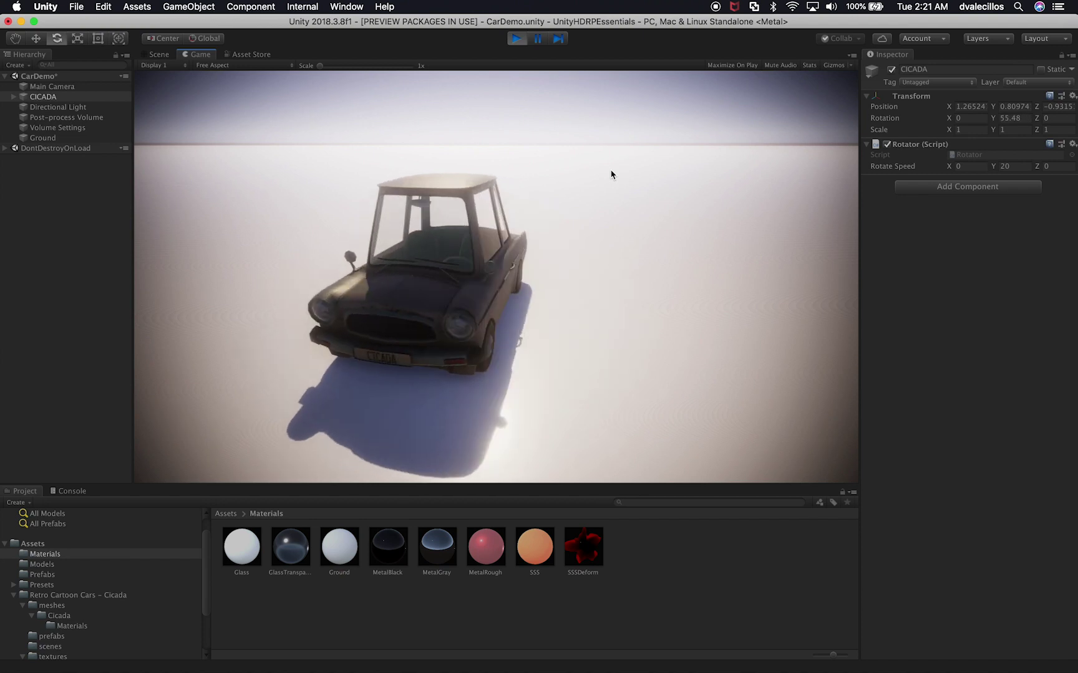
# - Dock the Scene view beside the Game view, widen it and deselect the car
pyautogui.click(157, 56)
pyautogui.moveTo(605, 284); pyautogui.dragTo(794, 325)
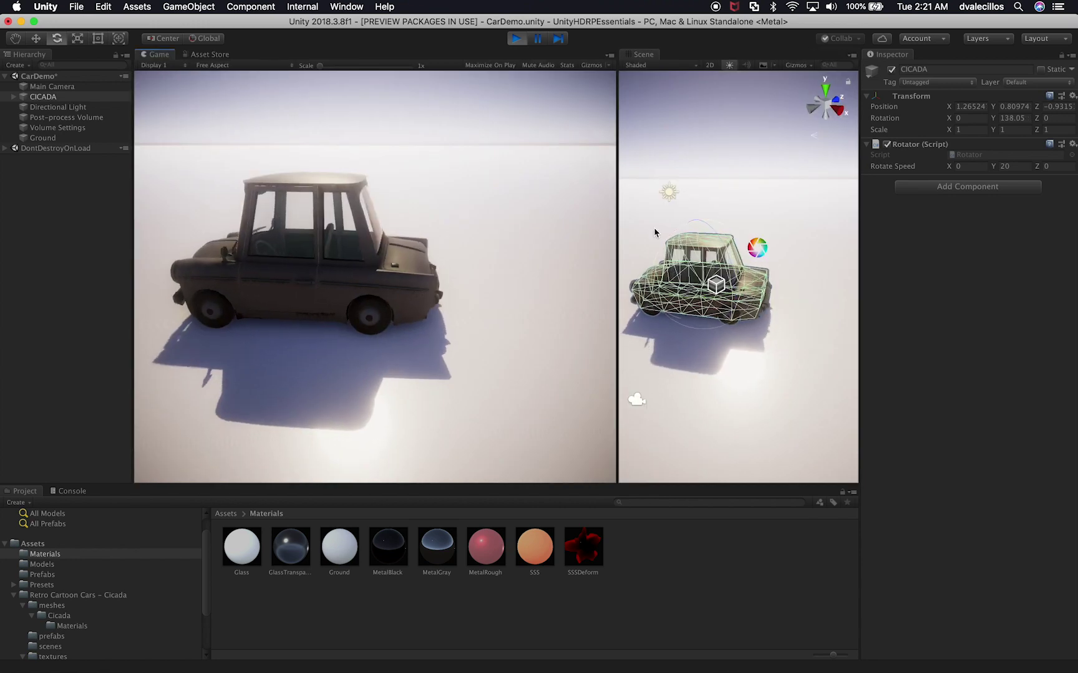
pyautogui.moveTo(616, 234); pyautogui.dragTo(456, 235)
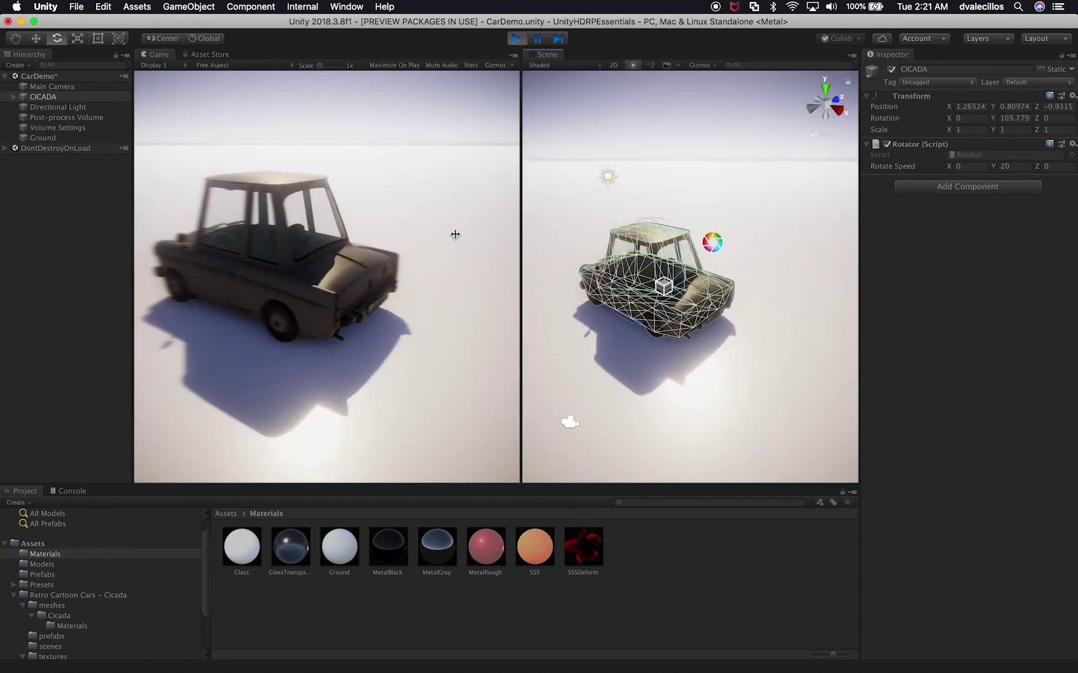
pyautogui.moveTo(551, 271); pyautogui.dragTo(667, 240, button='middle')
pyautogui.scroll(6, 667, 240)
pyautogui.click(651, 114)
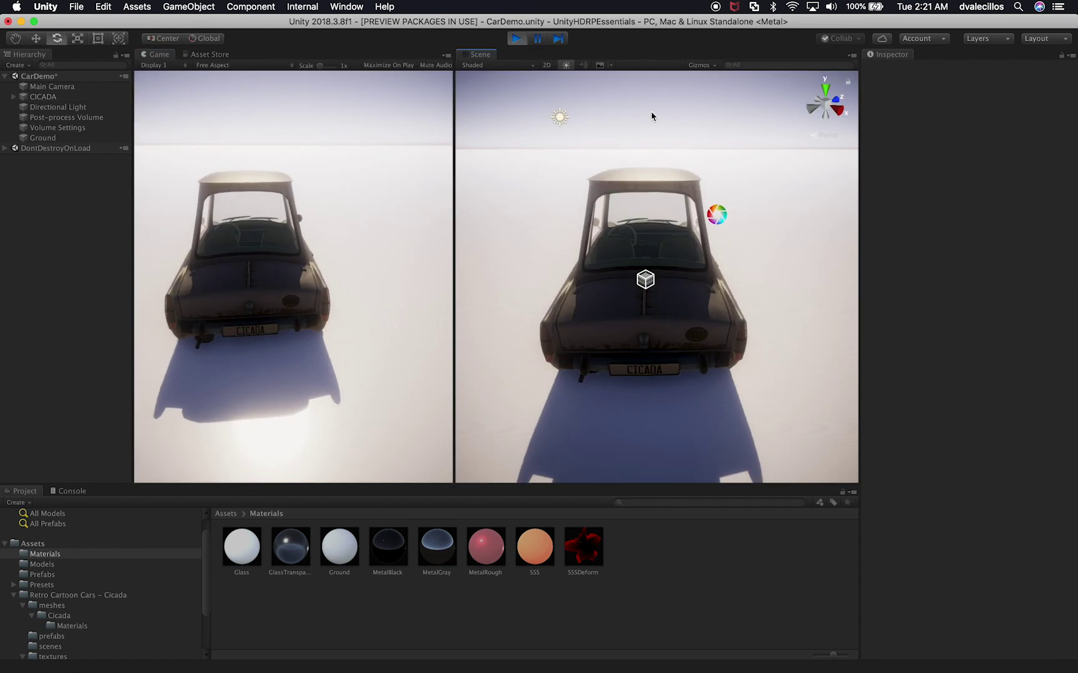
# - Turn on 3D Icons for the Scene view gizmos and shrink the icons to a tiny size
pyautogui.click(701, 64)
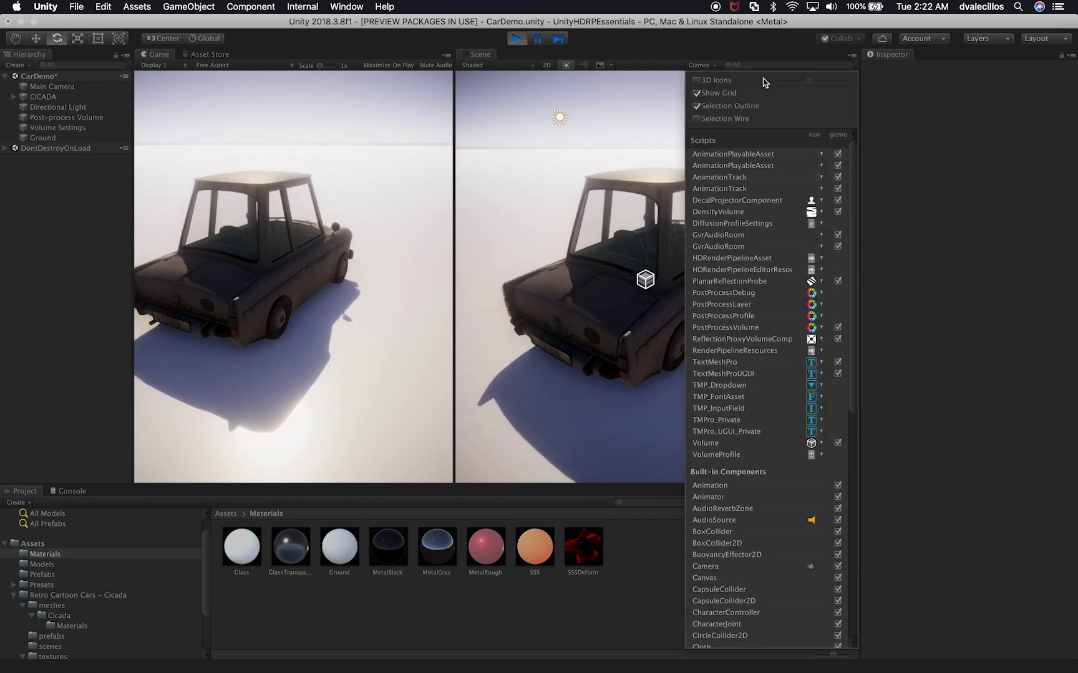
pyautogui.click(718, 81)
pyautogui.moveTo(808, 82); pyautogui.dragTo(775, 83)
pyautogui.click(606, 137)
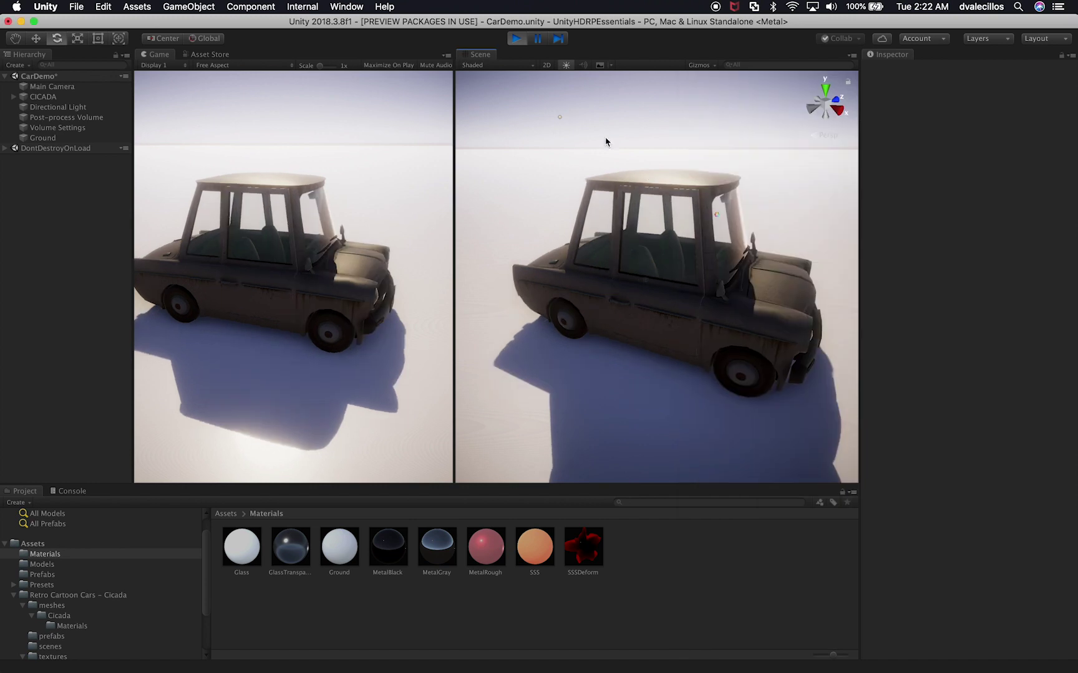
pyautogui.keyDown('alt'); pyautogui.moveTo(672, 192); pyautogui.dragTo(630, 258); pyautogui.keyUp('alt')
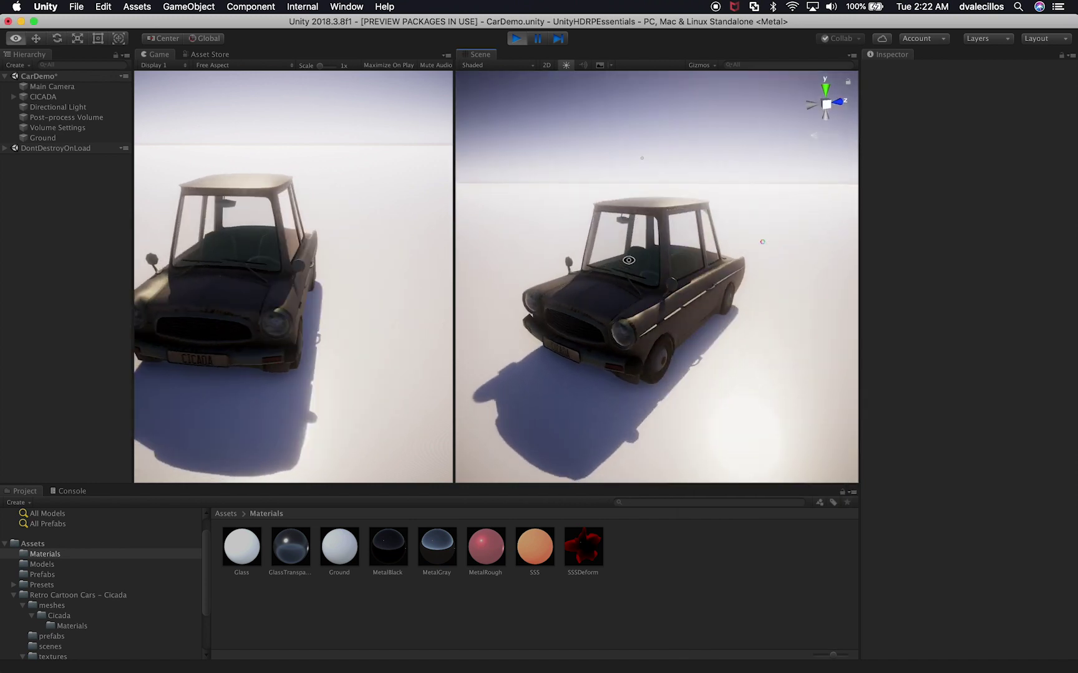
# - Widen the Game view and set the Main Camera's Field of View to 66
pyautogui.moveTo(453, 258); pyautogui.dragTo(582, 259)
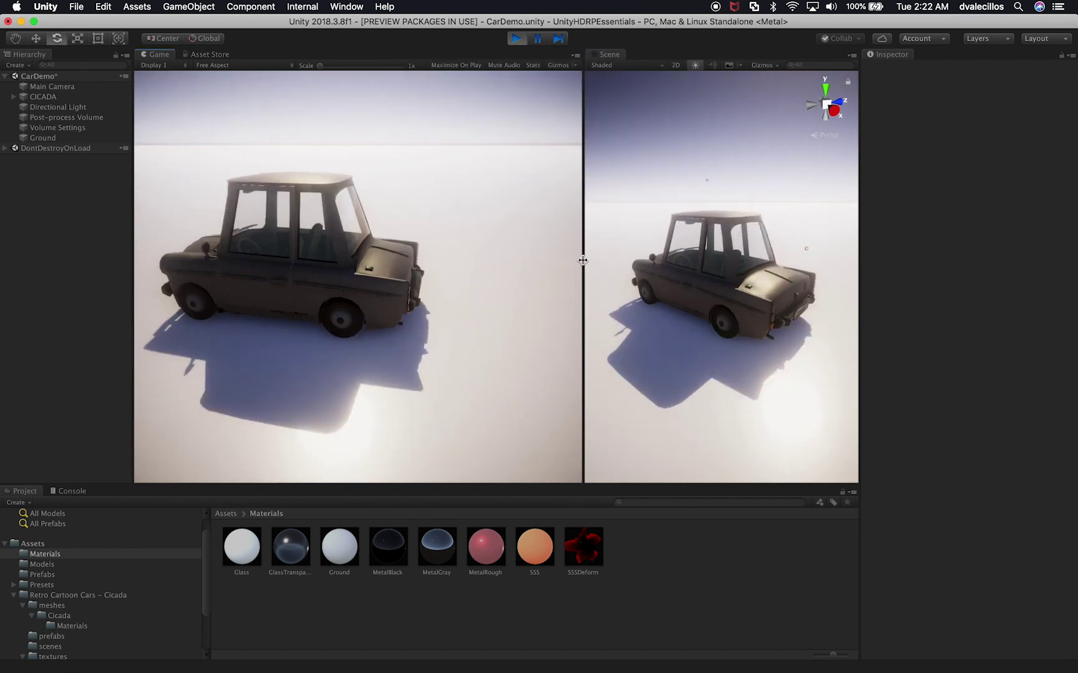
pyautogui.click(52, 87)
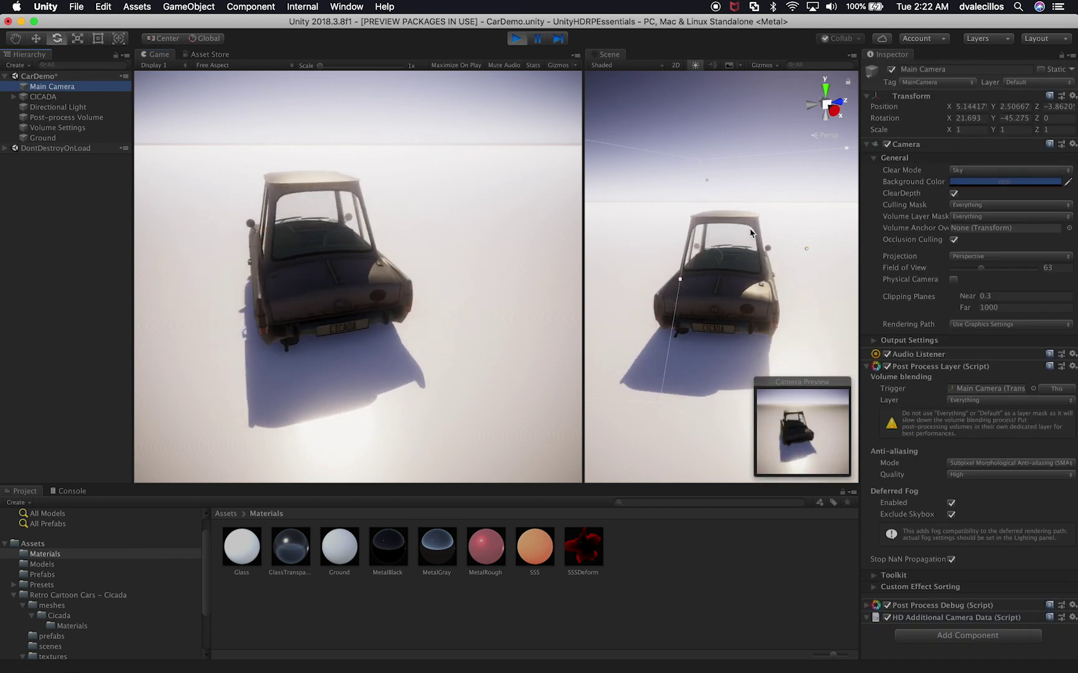
pyautogui.moveTo(985, 273)
pyautogui.mouseDown()
pyautogui.moveTo(993, 272)
pyautogui.moveTo(967, 275)
pyautogui.moveTo(983, 274)
pyautogui.mouseUp()
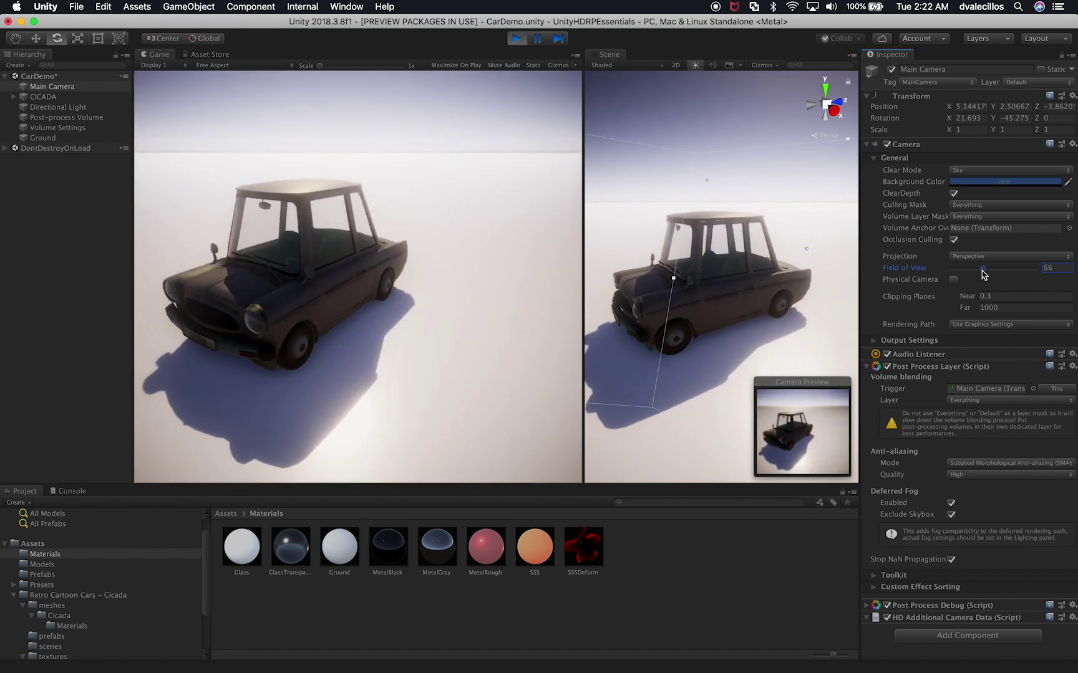
# - Select the Directional Light and set its emission Intensity to 6.85 Lux
pyautogui.click(66, 107)
pyautogui.moveTo(920, 288)
pyautogui.mouseDown()
pyautogui.moveTo(908, 288)
pyautogui.moveTo(940, 288)
pyautogui.mouseUp()
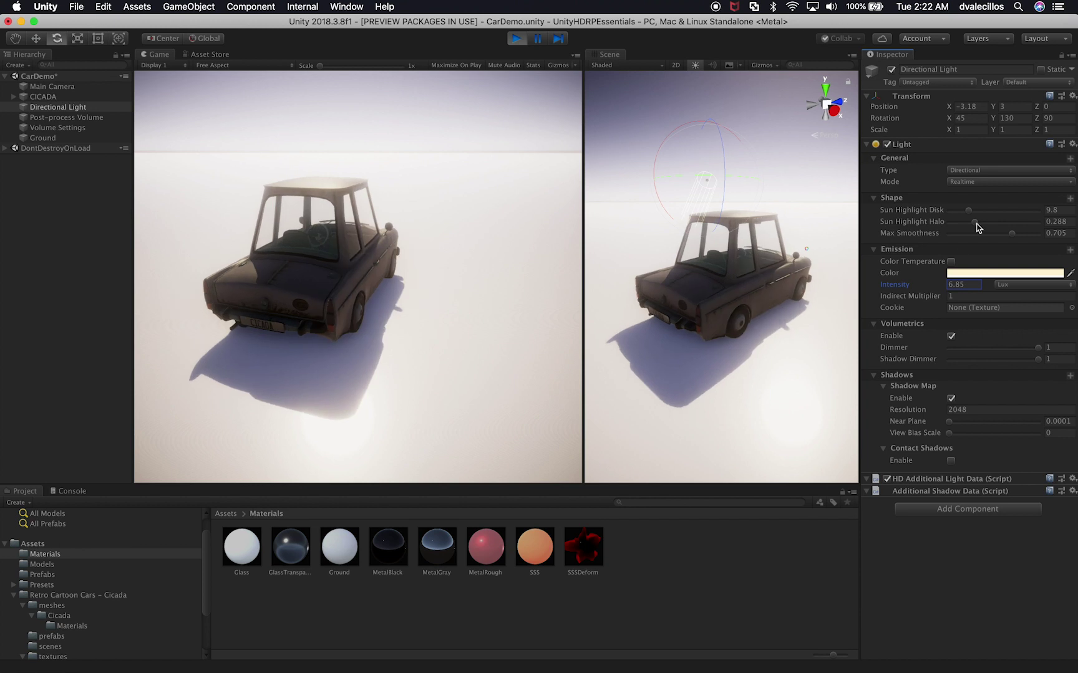
# - Try a Sun Highlight Disk of 45 and a Sun Highlight Halo of 0.871 on the Directional Light, and undo the halo change
pyautogui.moveTo(978, 212); pyautogui.dragTo(1062, 199)
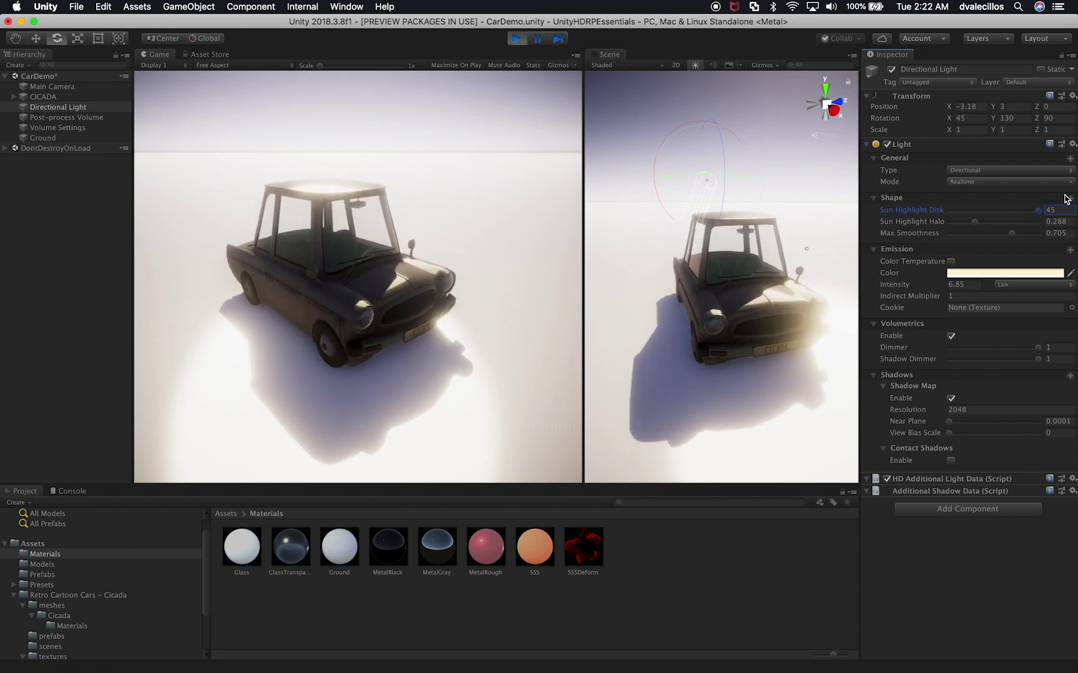
pyautogui.moveTo(1066, 200); pyautogui.dragTo(1025, 228)
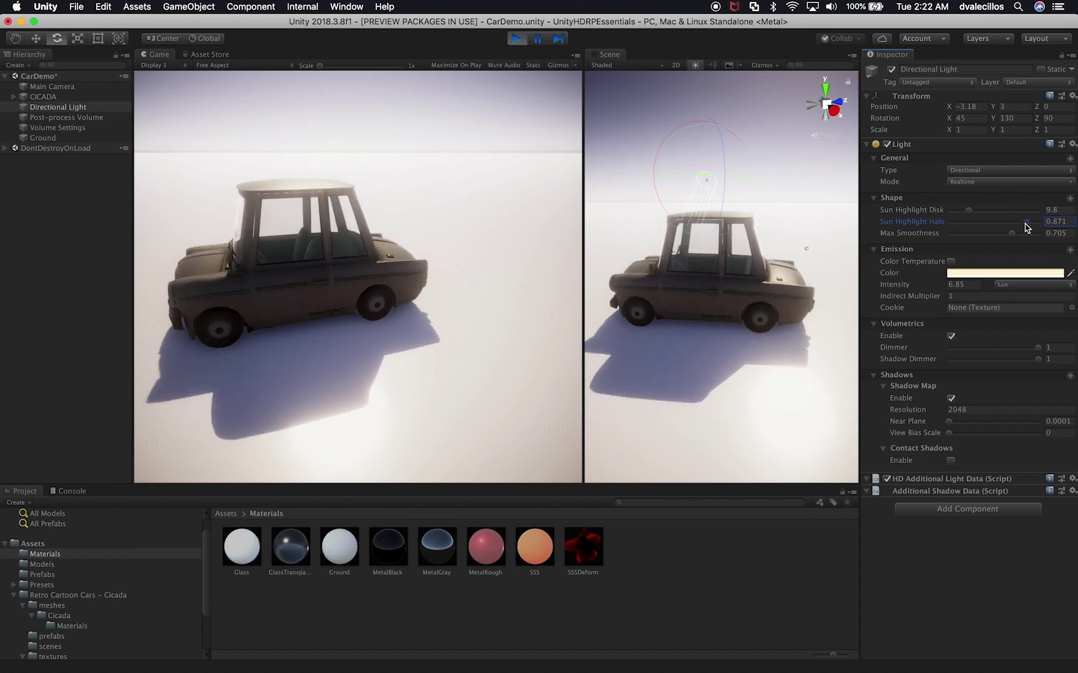
pyautogui.press('super+z')
# - Try the Directional Light's emission Color at 555043, black 000000 and 827348, and settle on a pale, nearly neutral grey
pyautogui.click(955, 274)
pyautogui.moveTo(833, 190)
pyautogui.mouseDown()
pyautogui.moveTo(857, 247)
pyautogui.moveTo(837, 216)
pyautogui.moveTo(814, 216)
pyautogui.mouseUp()
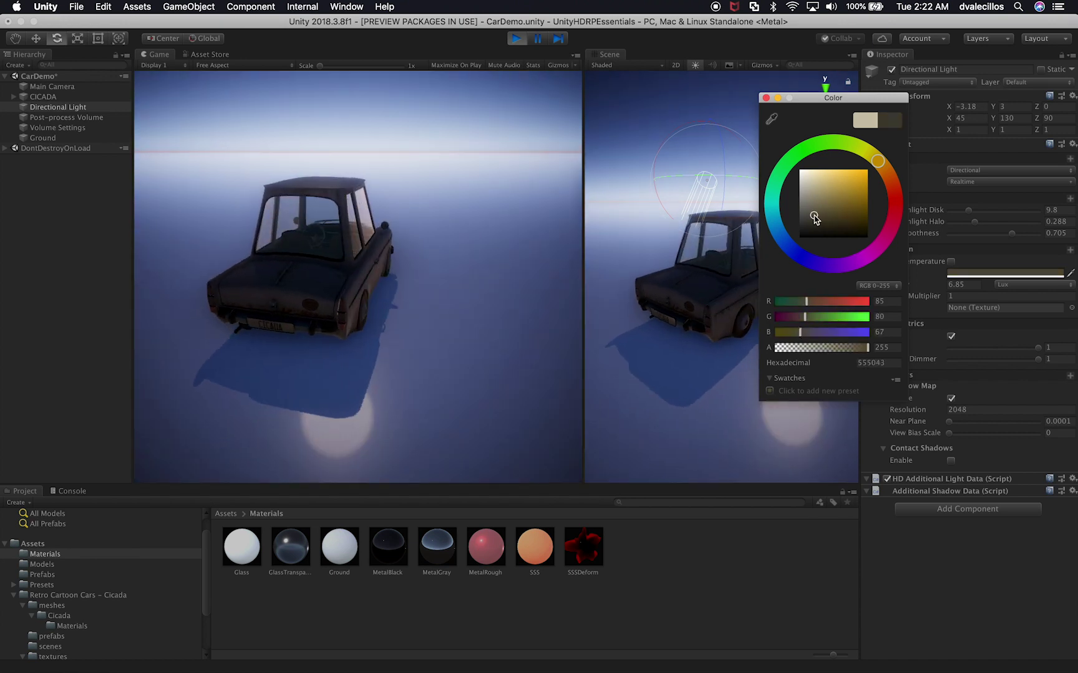
pyautogui.moveTo(820, 104); pyautogui.dragTo(701, 124)
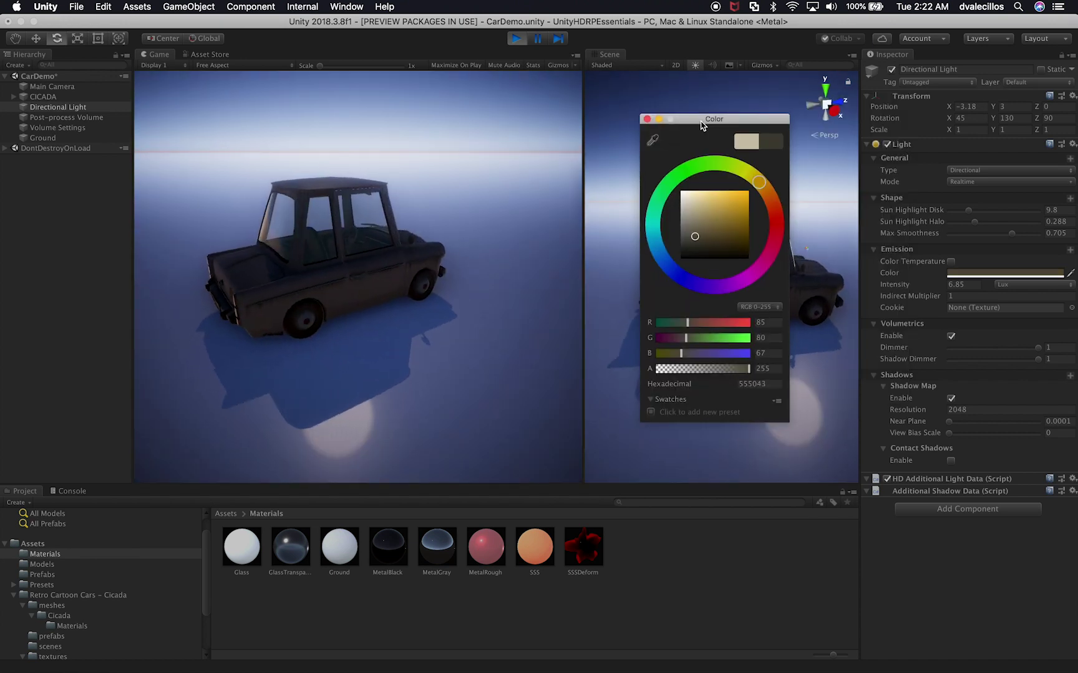
pyautogui.moveTo(695, 236)
pyautogui.mouseDown()
pyautogui.moveTo(693, 225)
pyautogui.moveTo(663, 272)
pyautogui.mouseUp()
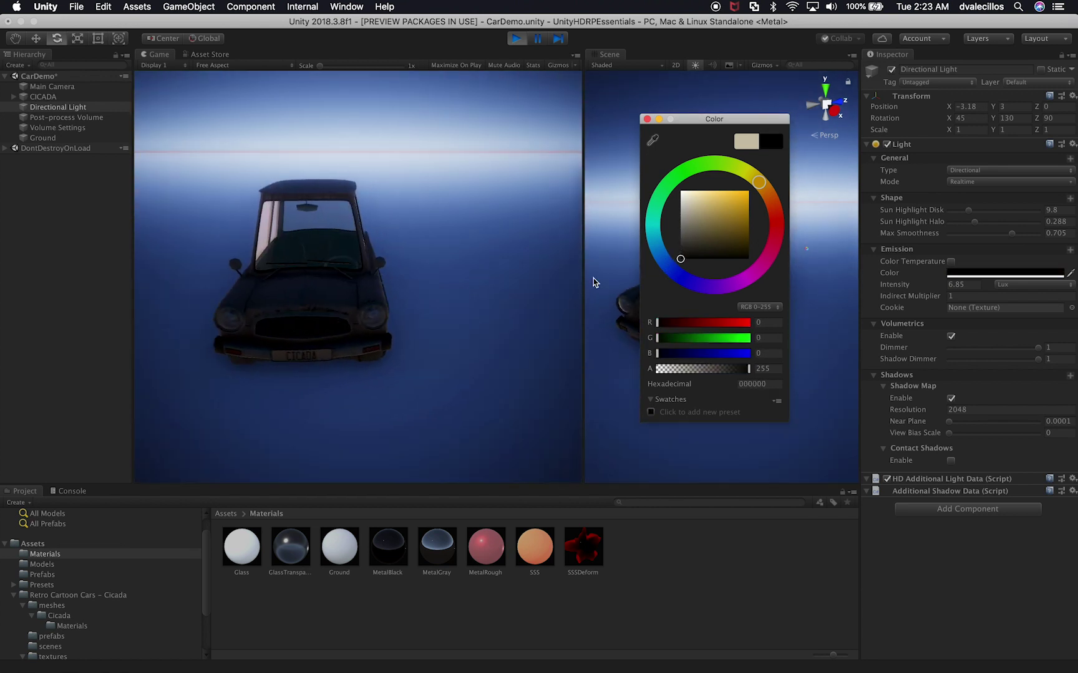
pyautogui.moveTo(705, 221)
pyautogui.mouseDown()
pyautogui.moveTo(744, 196)
pyautogui.moveTo(711, 224)
pyautogui.mouseUp()
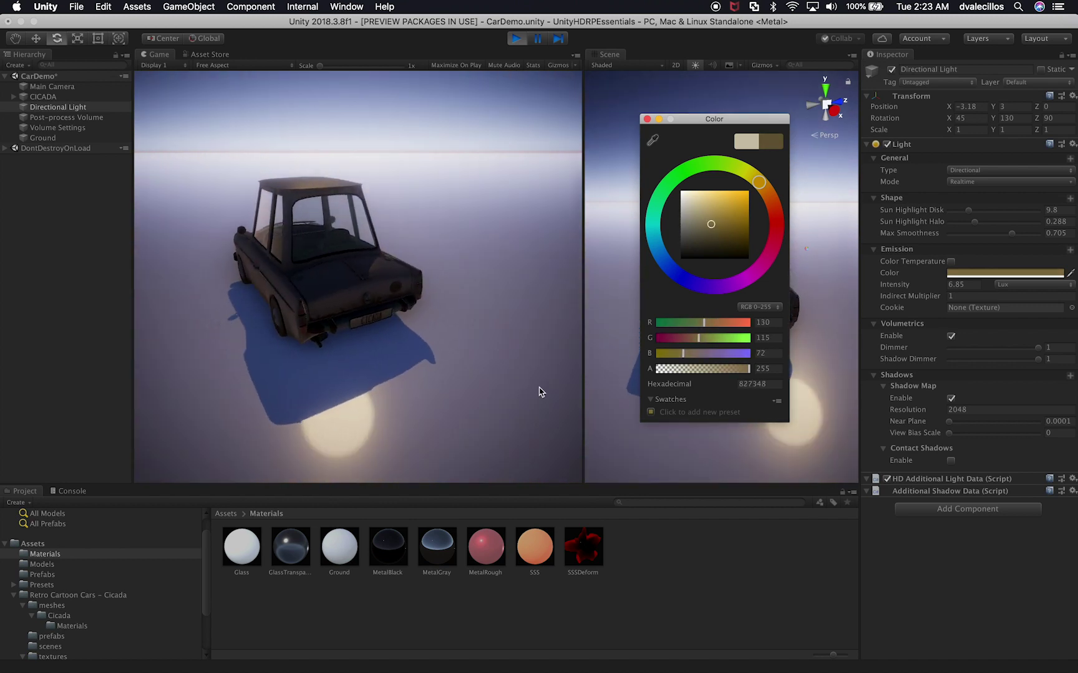
pyautogui.moveTo(710, 224)
pyautogui.mouseDown()
pyautogui.moveTo(691, 203)
pyautogui.moveTo(696, 210)
pyautogui.moveTo(676, 214)
pyautogui.mouseUp()
pyautogui.click(647, 119)
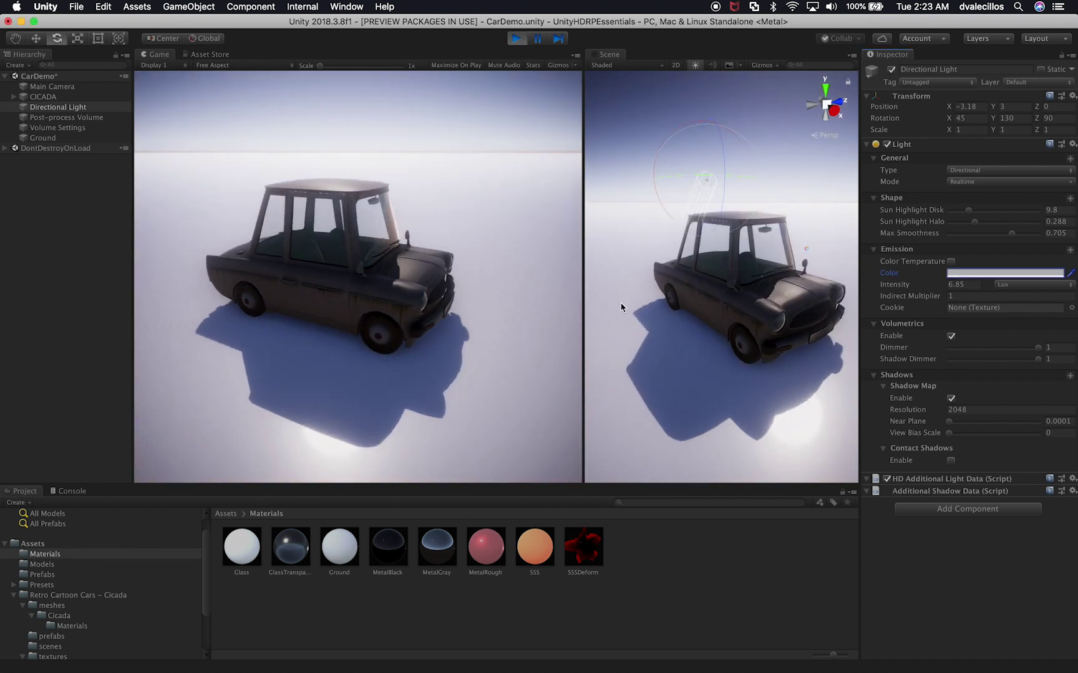
# - Resize the Game and Scene views side by side, leaving the Game view the wider of the two
pyautogui.moveTo(583, 301); pyautogui.dragTo(512, 302)
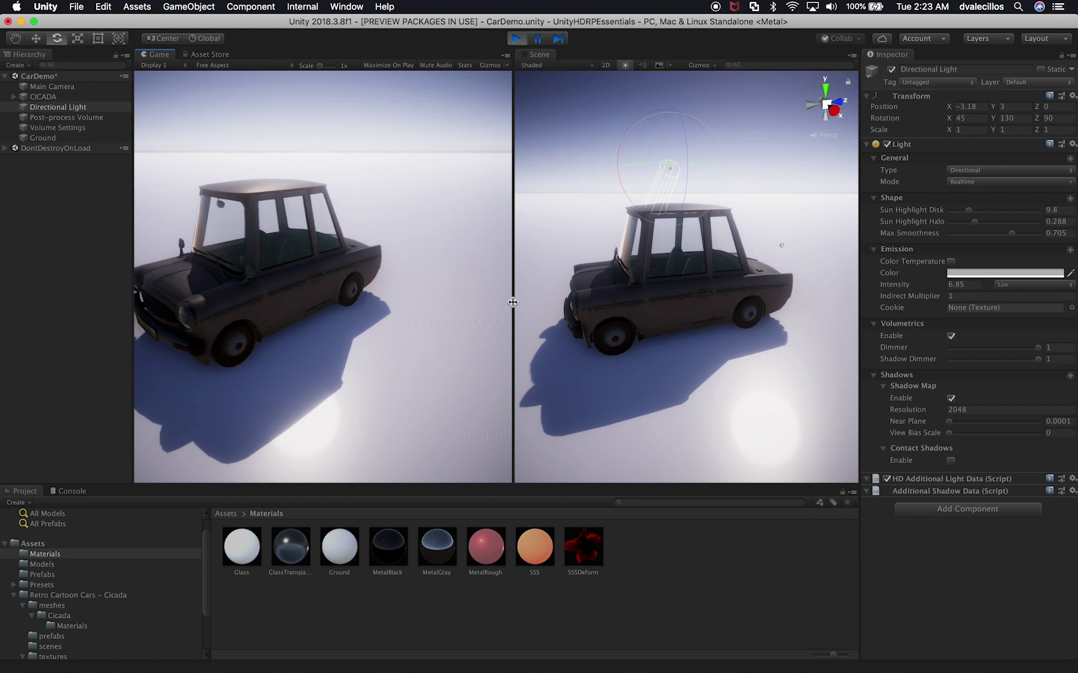
pyautogui.moveTo(512, 303); pyautogui.dragTo(611, 316)
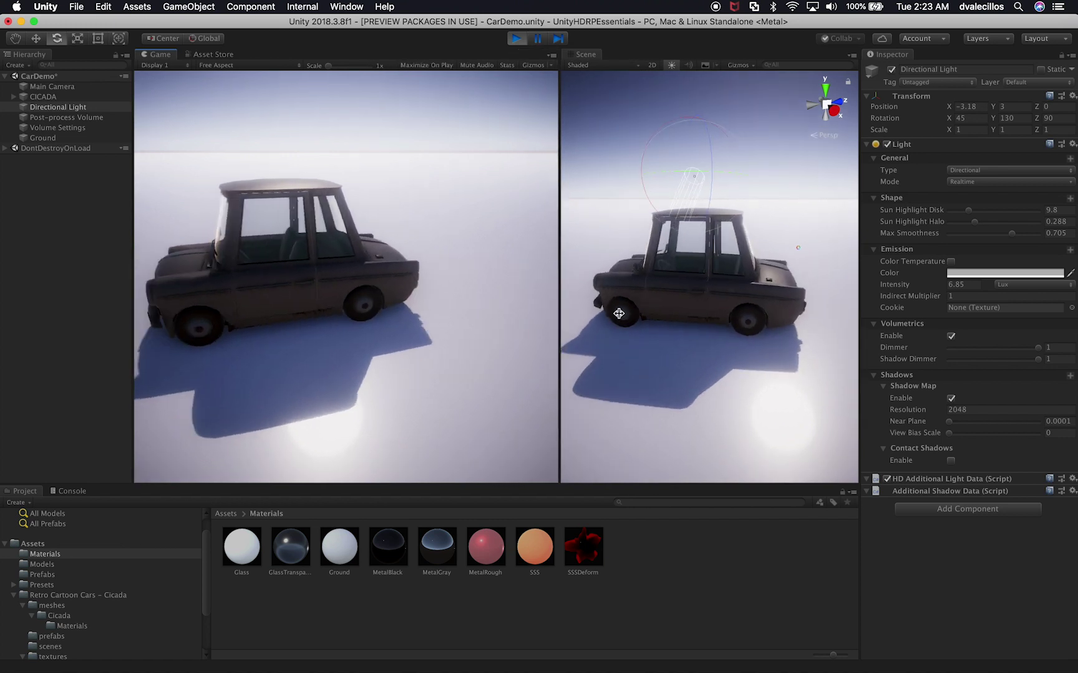